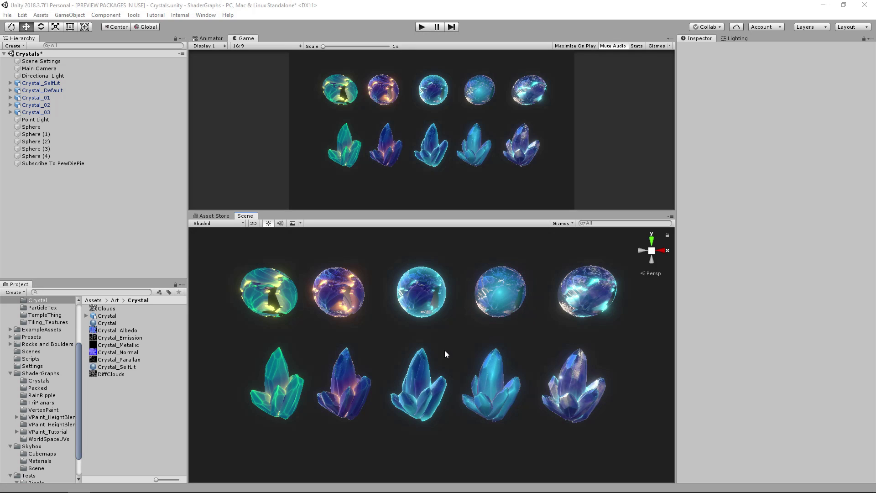
- Select the main mesh of the green Crystal_SelfLit object and examine its unlit material's surface and emission inputs
left_click_drag(391, 346, 405, 349, "alt")
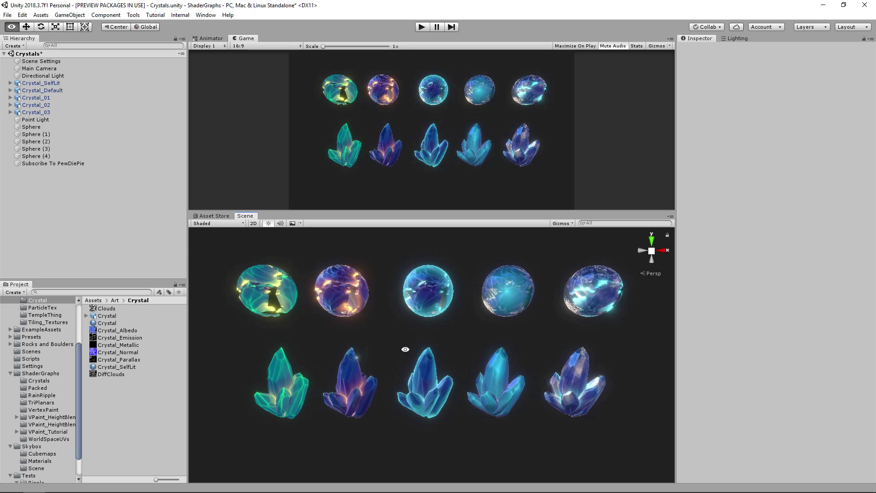
left_click(282, 365)
key("f")
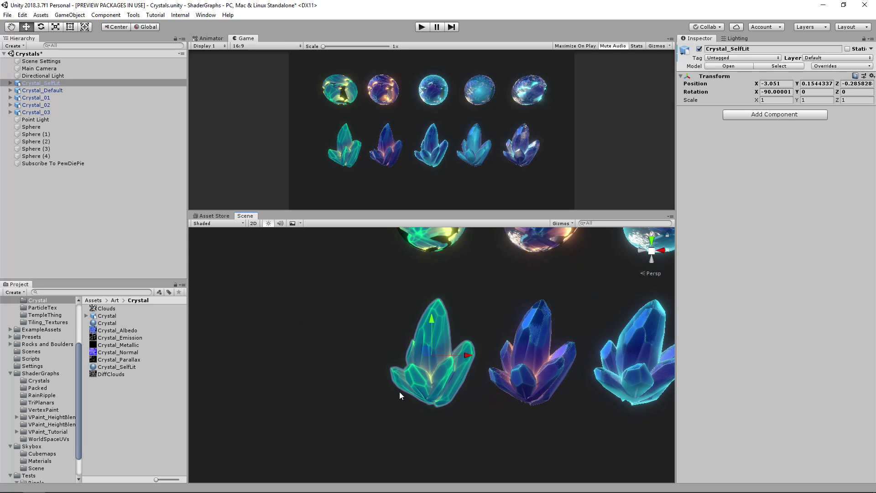
left_click(399, 392)
mouse_move(436, 360)
left_mouse_down("alt")
mouse_move(391, 379)
mouse_move(376, 327)
mouse_move(464, 333)
mouse_move(446, 372)
left_mouse_up("alt")
left_click(393, 355)
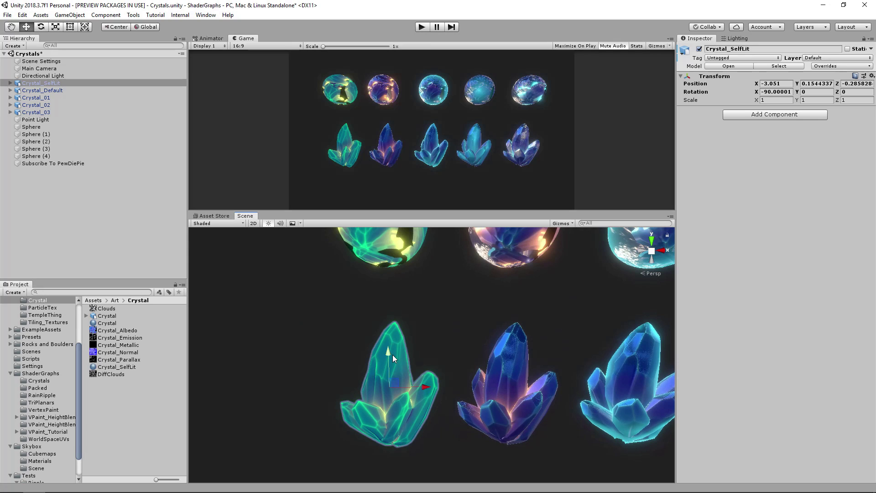
left_click(398, 355)
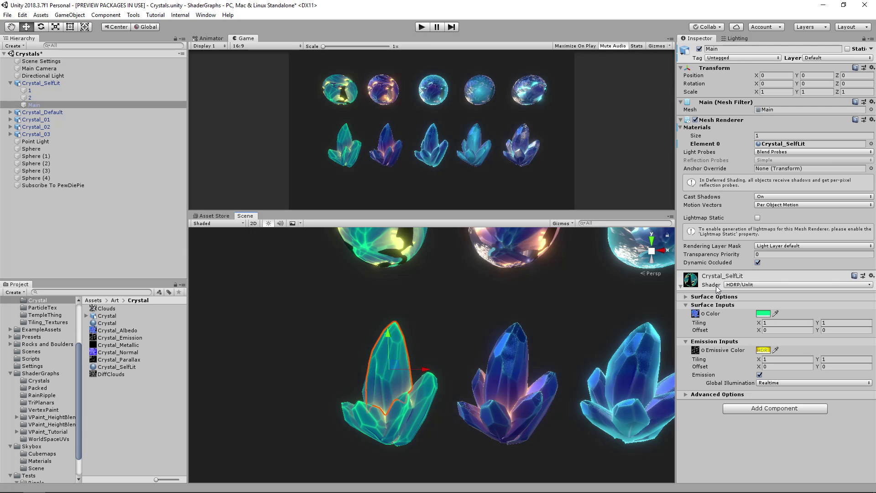
middle_click_drag(470, 331, 464, 337)
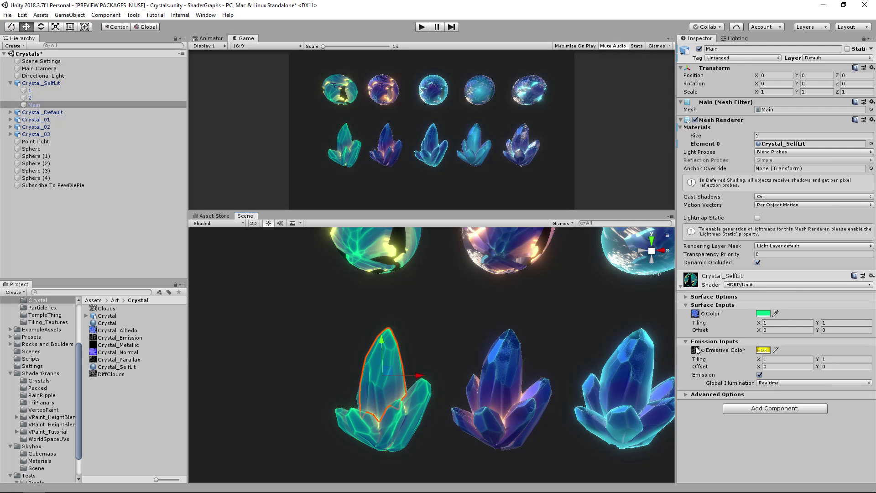
- Try a magenta emissive colour on the Crystal_SelfLit material and look at the crystal up close
left_click(763, 351)
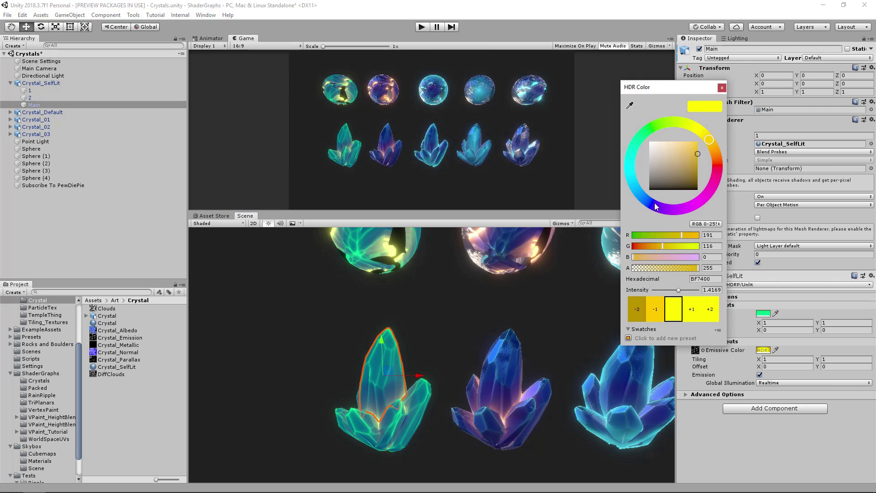
left_click_drag(708, 155, 709, 191)
left_click_drag(448, 335, 542, 338, "alt")
scroll(542, 338, "up", 3)
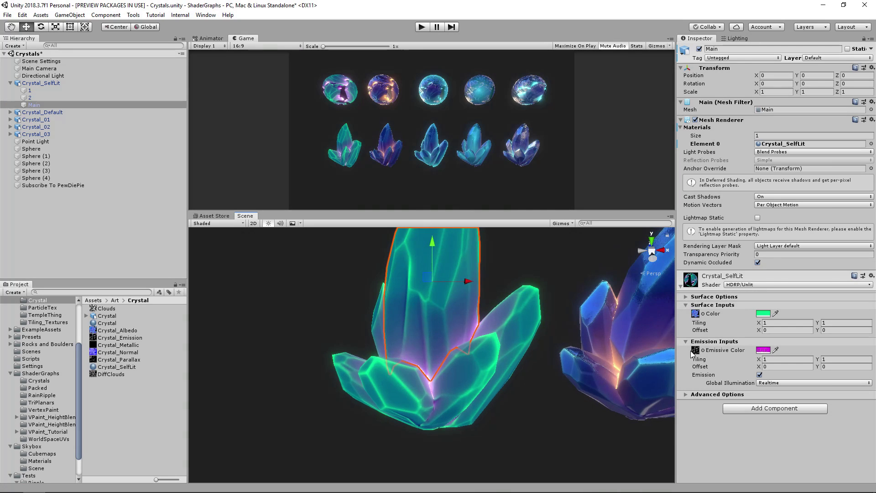
- Try a brighter emissive colour on the Crystal_SelfLit material, using hexadecimal F834FF at intensity 2.7352
left_click(766, 350)
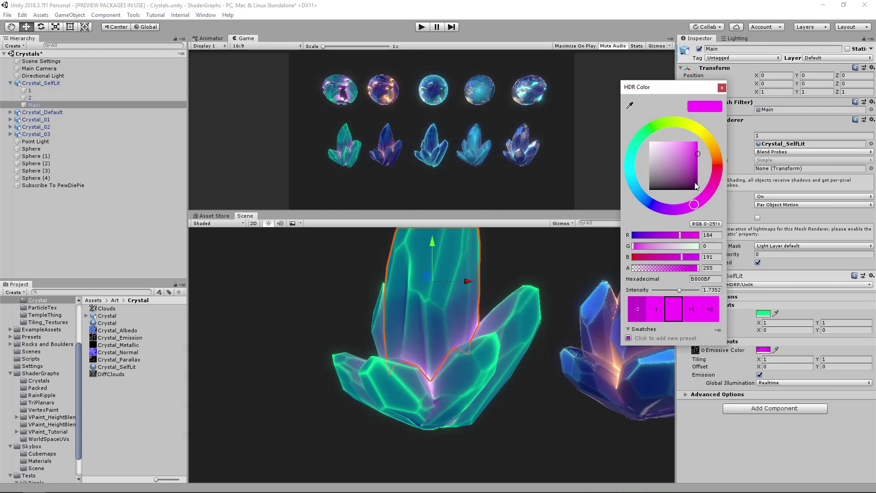
left_click(693, 310)
mouse_move(699, 158)
left_mouse_down()
mouse_move(682, 146)
mouse_move(621, 144)
mouse_move(689, 133)
left_mouse_up()
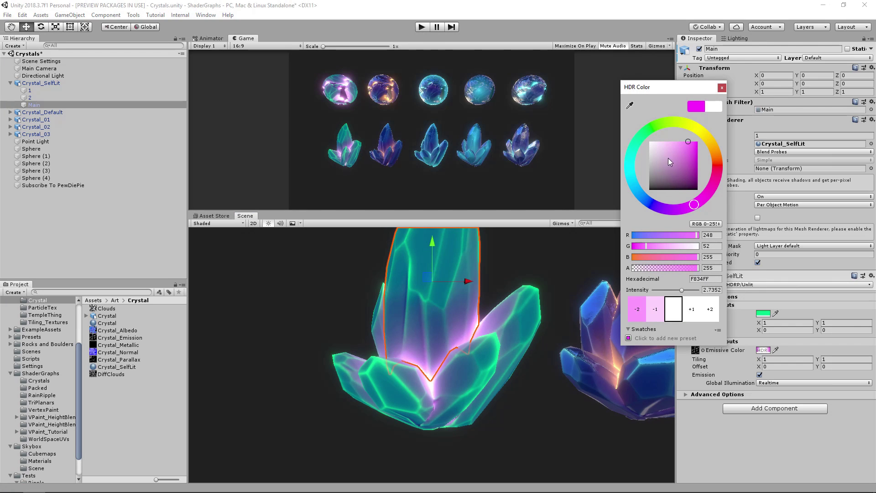
left_click(722, 88)
- Select the main mesh of Crystal_Default and review the settings of its HDRP/Lit material named Crystal
middle_click_drag(444, 313, 419, 338)
scroll(420, 339, "down", 4)
left_click_drag(487, 340, 413, 335, "alt")
left_click(485, 310)
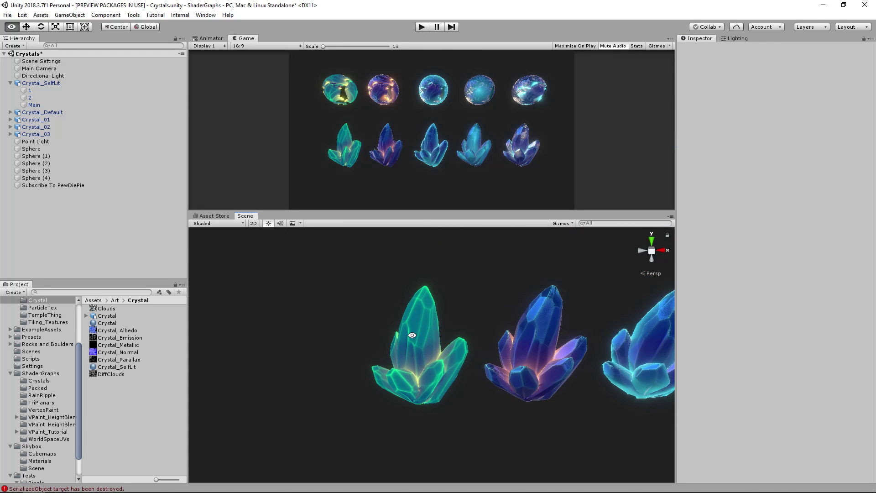
left_click(549, 317)
middle_click_drag(564, 318, 459, 310)
left_click(460, 311)
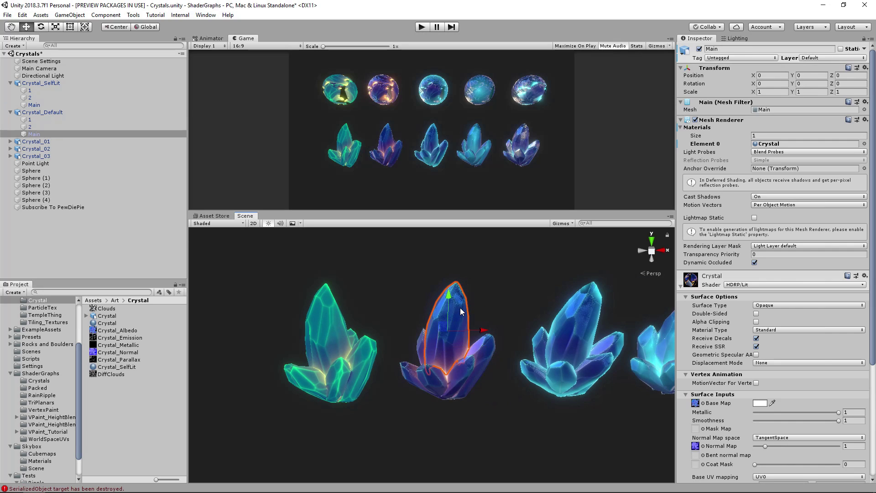
scroll(758, 297, "down", 3)
scroll(757, 252, "down", 3)
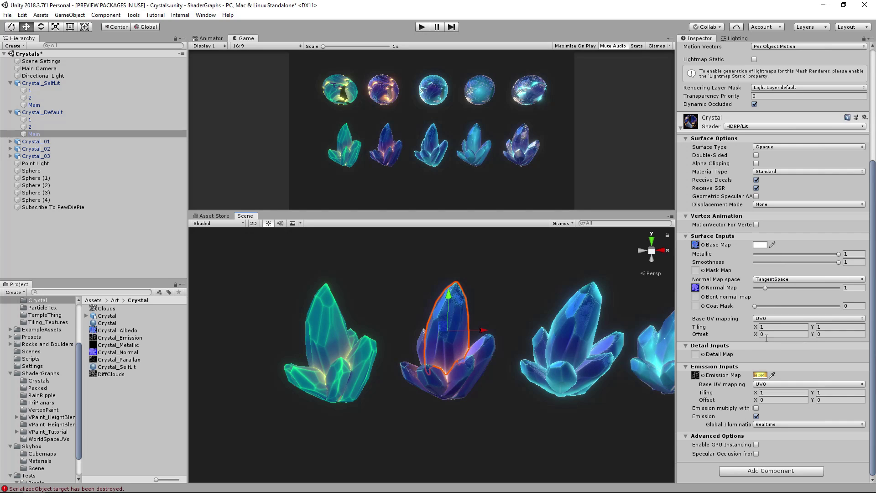
- Examine the Crystal_Default mesh up close from several angles and check its material's base, normal and emission maps
key("q")
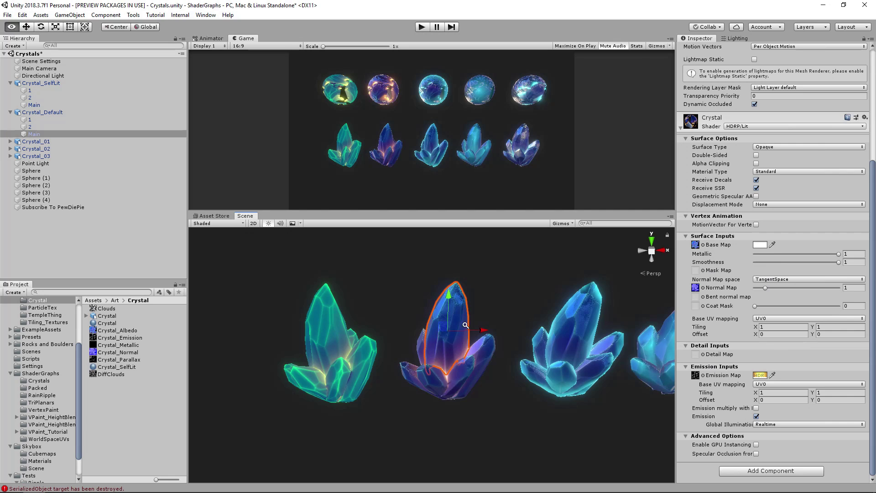
scroll(496, 321, "up", 3)
left_click_drag(496, 321, 543, 308, "alt")
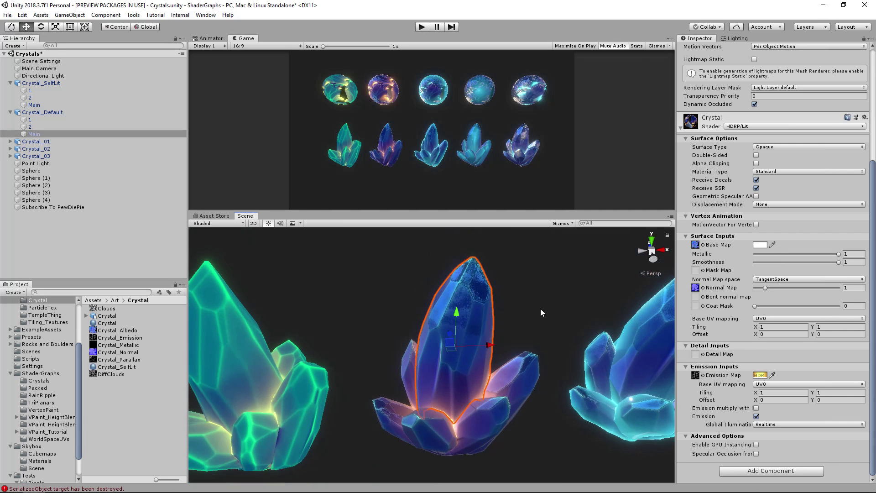
left_click(468, 321)
left_click(475, 319)
key("f")
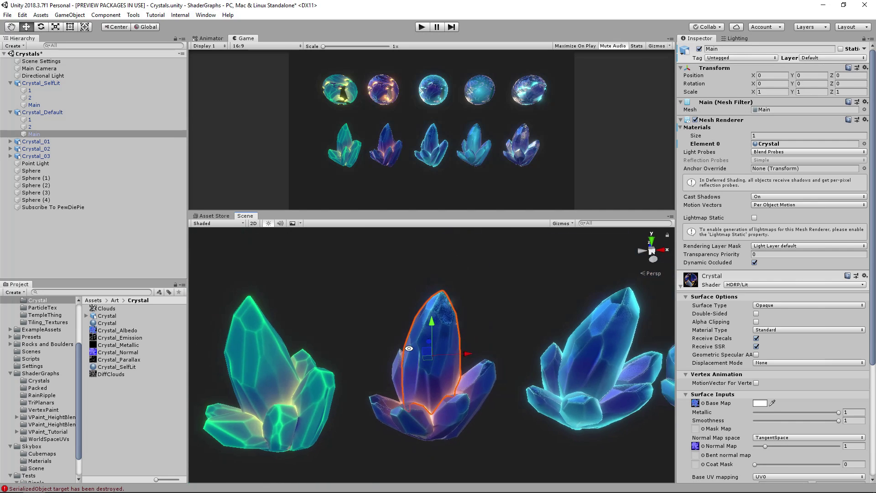
left_click_drag(433, 337, 649, 325, "alt")
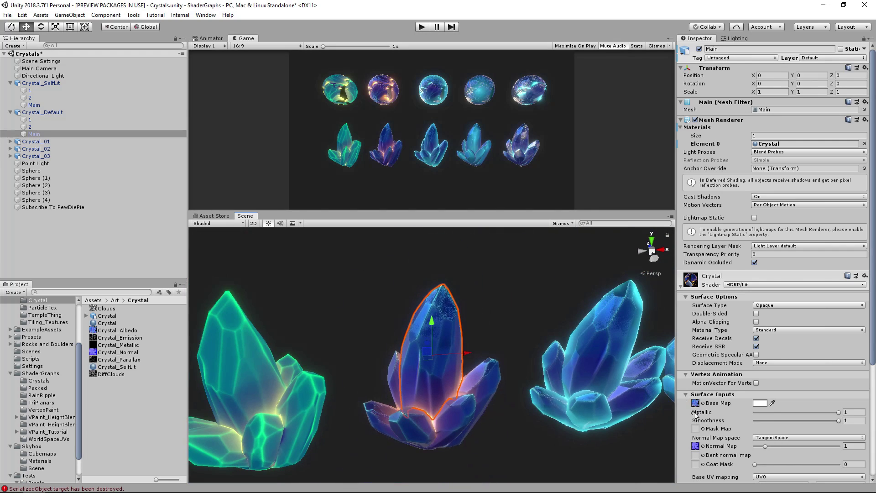
scroll(716, 376, "down", 5)
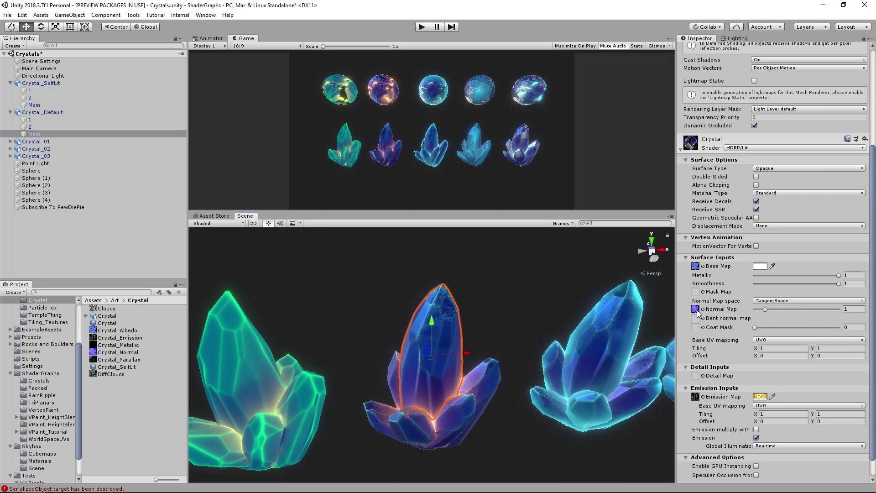
- Duplicate the Crystal model asset and name the copy Crystal_Faceted
left_click(107, 316)
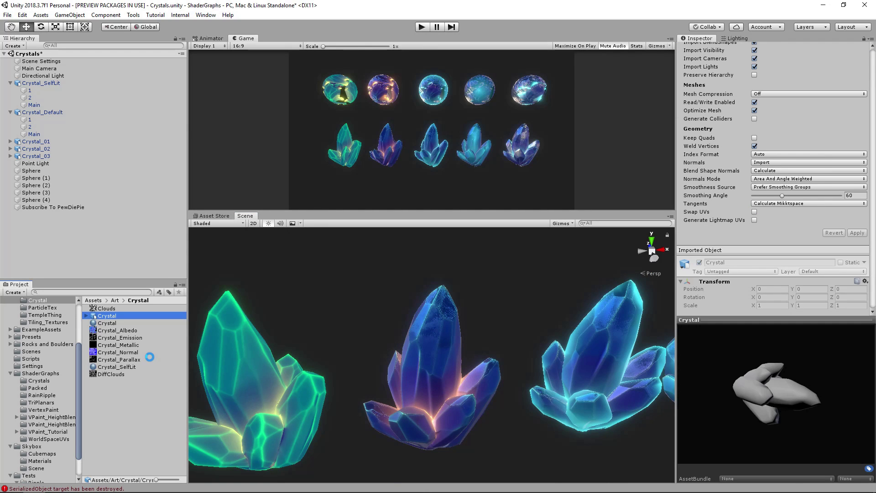
key("ctrl+d")
key("F2")
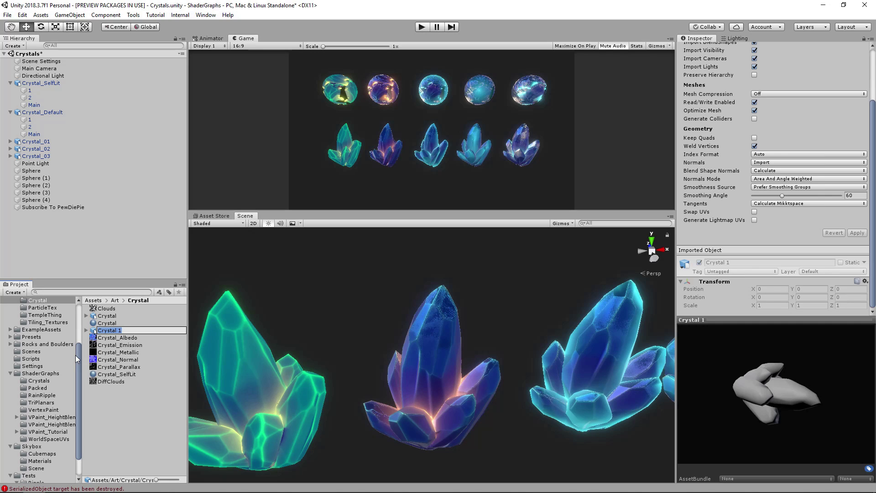
key("End")
key("BackSpace")
key("BackSpace")
type("_Faceted")
key("Return")
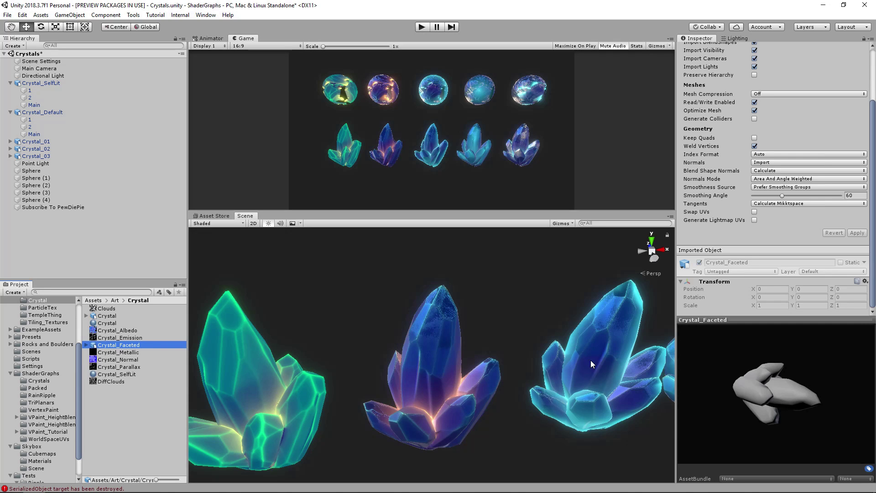
- Add the Crystal_Faceted model to the Crystals scene and view it from several sides
middle_click_drag(591, 360, 444, 370)
scroll(443, 371, "down", 4)
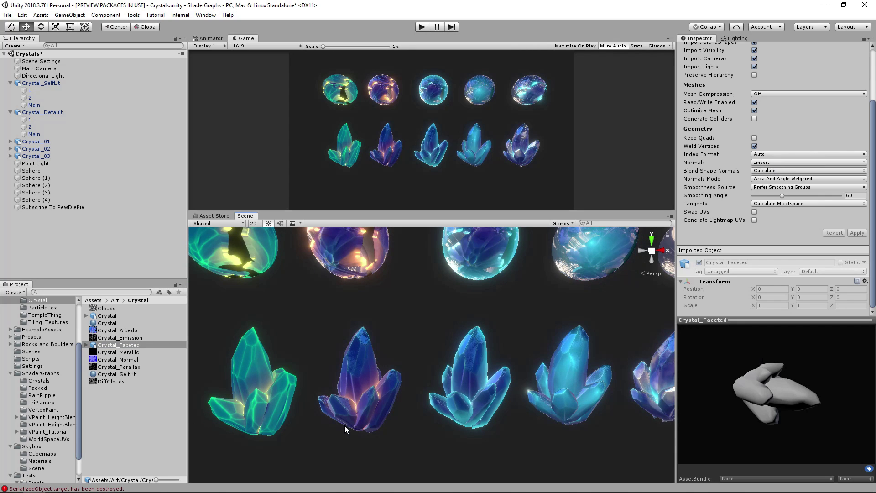
middle_click_drag(450, 396, 449, 362)
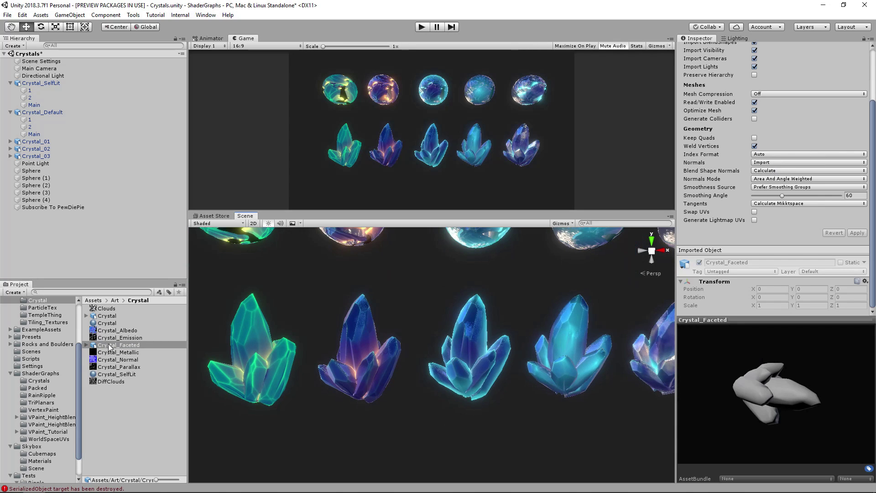
left_click_drag(108, 343, 94, 253)
left_click_drag(402, 360, 464, 374, "alt")
right_click_drag(359, 336, 395, 341, "alt")
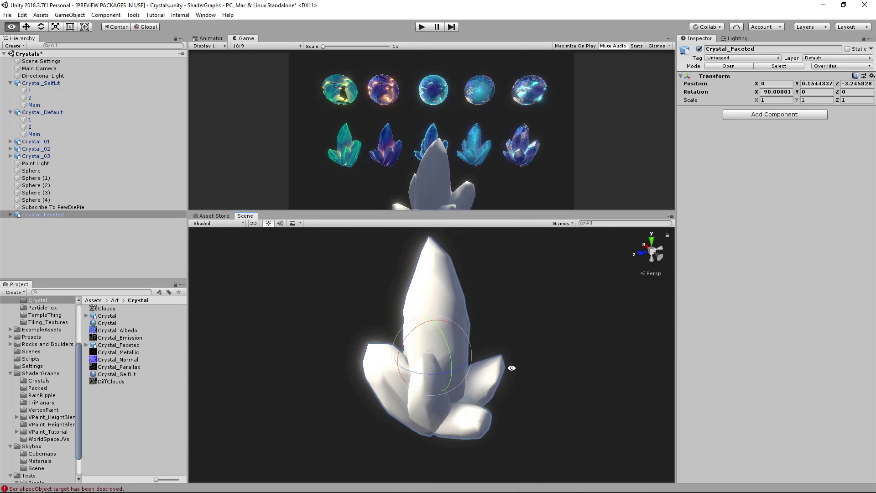
left_click_drag(512, 368, 394, 302, "alt")
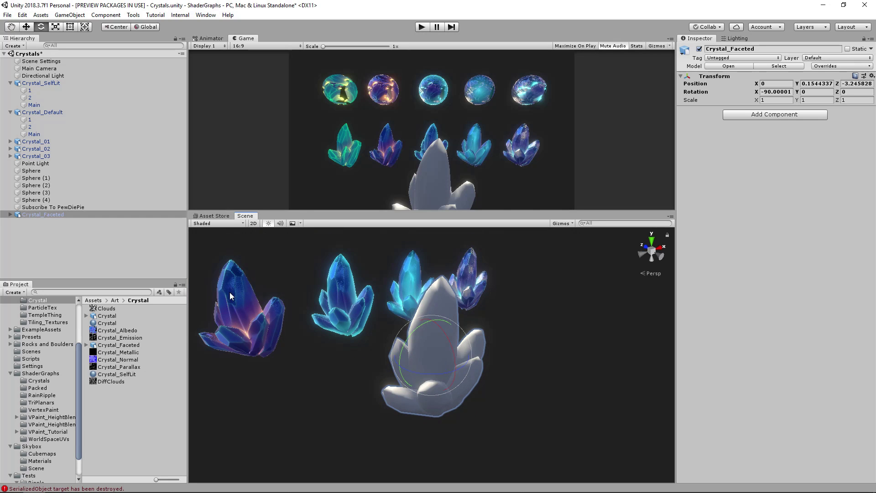
left_click_drag(396, 354, 444, 360, "alt")
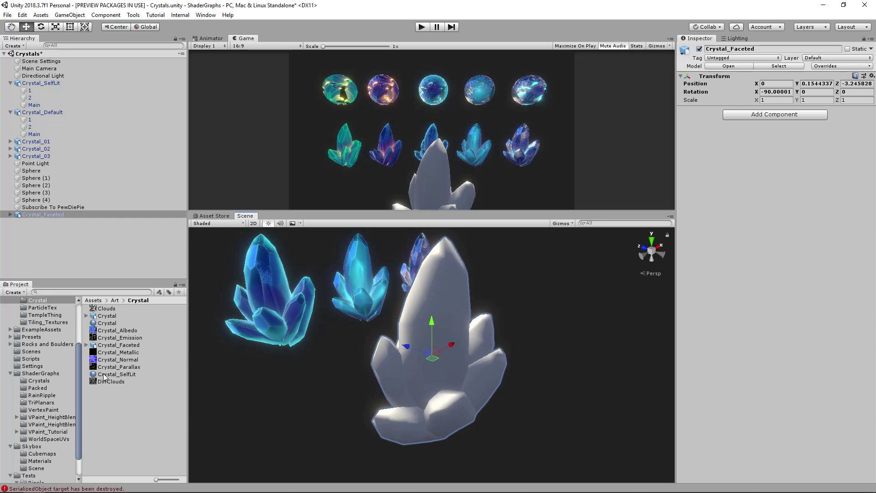
- Set Crystal_Faceted's import normals to Calculate, smoothness source to From Angle and smoothing angle to 0, and apply the settings
left_click(119, 344)
left_click(776, 201)
left_click(781, 231)
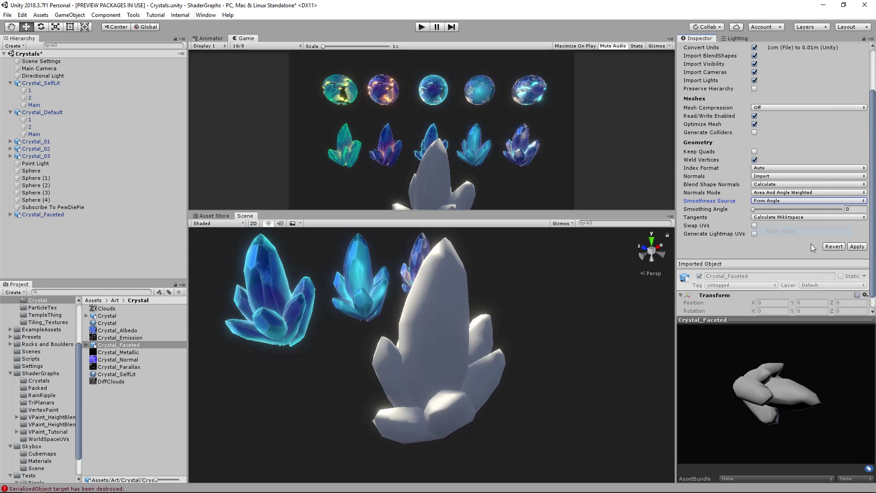
left_click(776, 177)
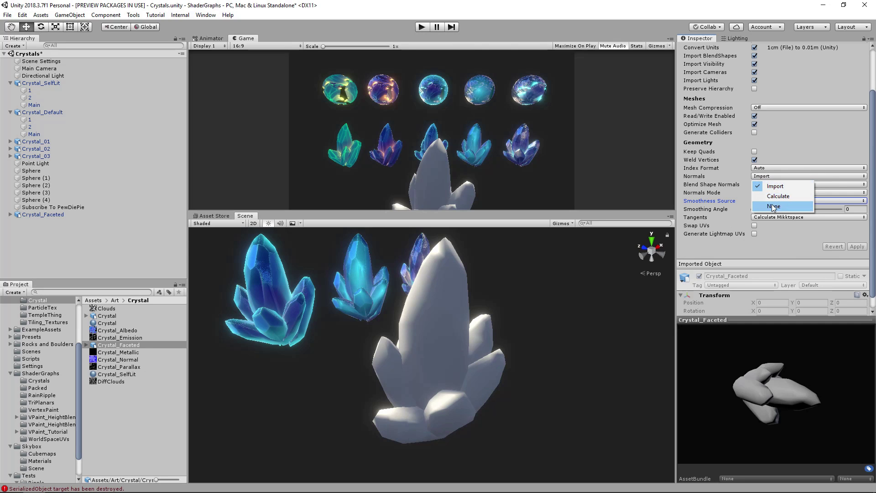
left_click(777, 195)
left_click(857, 247)
left_click_drag(451, 359, 434, 353, "alt")
- Create a new material named Basic in the Crystal asset folder
right_click(110, 403)
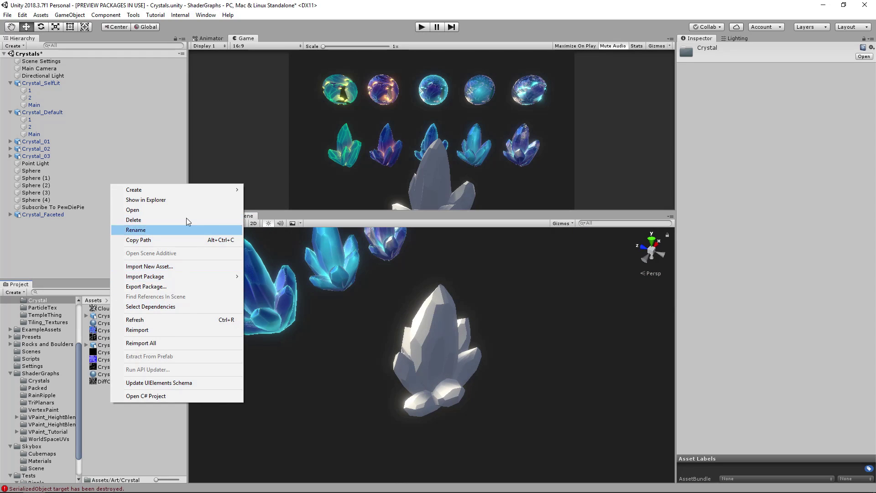
mouse_move(196, 193)
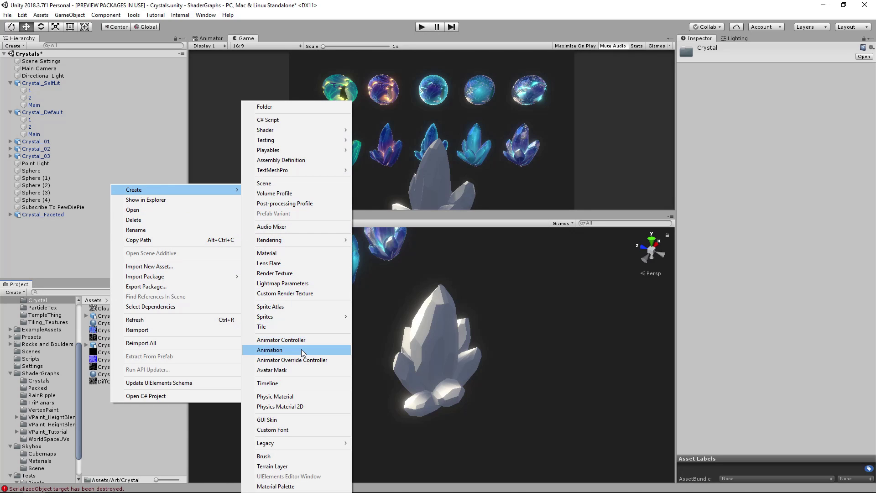
left_click(305, 253)
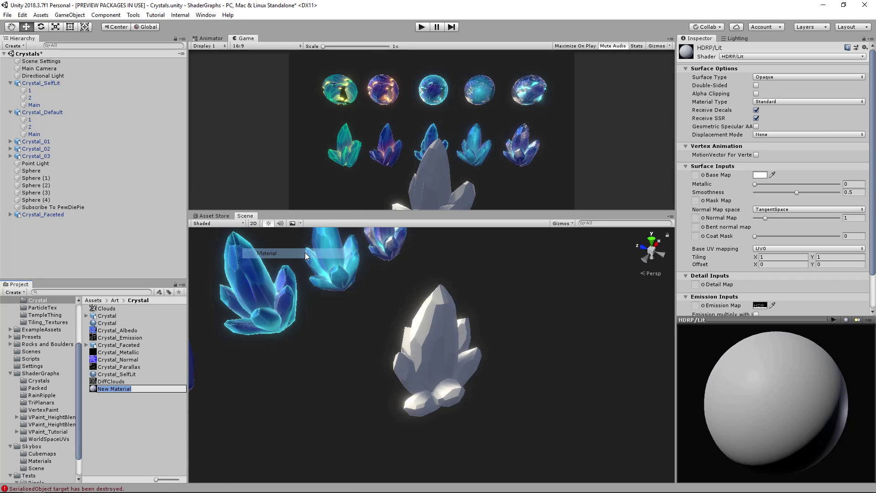
type("Basic")
key("Return")
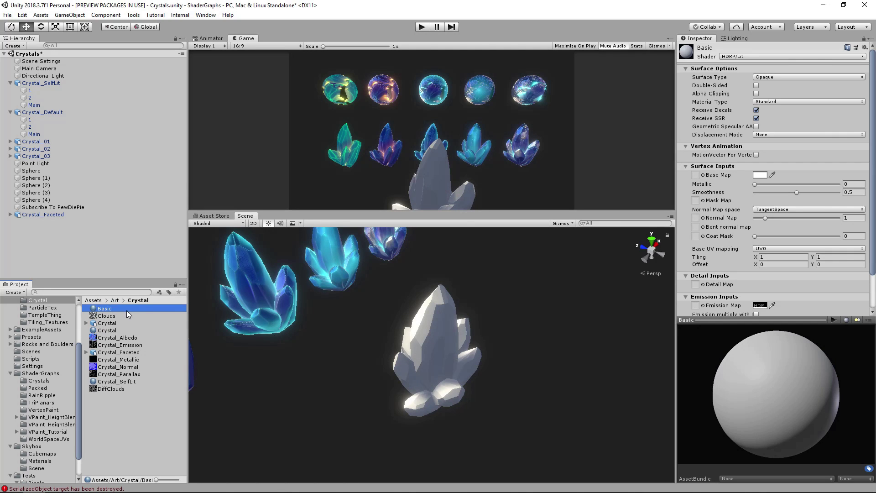
- Apply the Basic material to the faceted crystal's parts and set its base colour to red
left_click_drag(127, 311, 446, 346)
left_click_drag(112, 310, 416, 408)
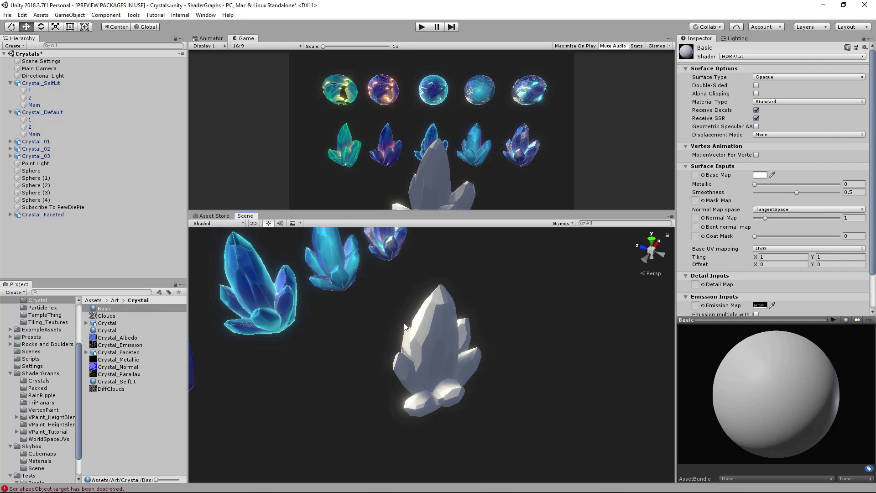
left_click(758, 174)
left_click_drag(679, 159, 697, 134)
left_click(721, 88)
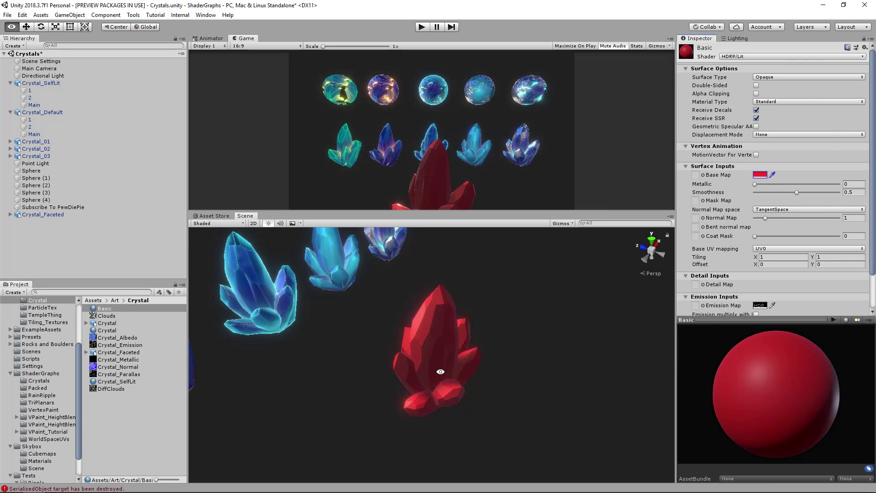
- Set the Basic material's metallic and smoothness to 1 and inspect the red crystal's reflections
left_click_drag(440, 372, 498, 360, "alt")
left_click_drag(795, 184, 845, 192)
left_click_drag(420, 351, 463, 334, "alt")
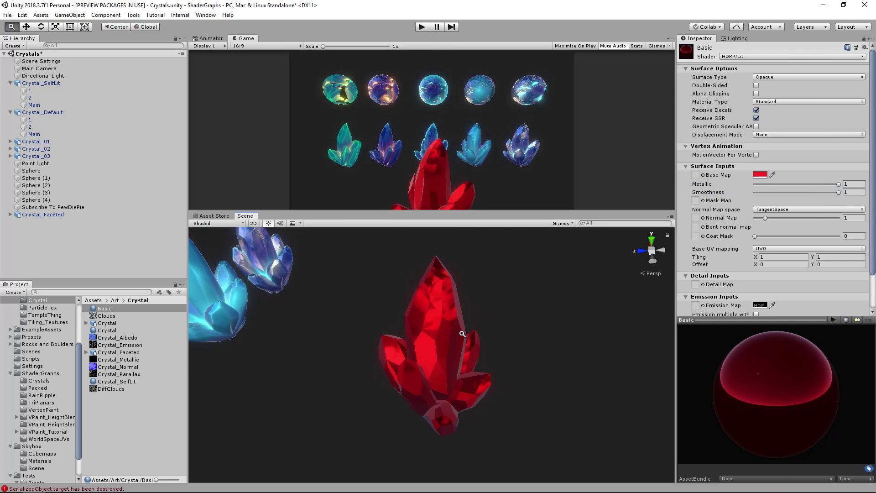
- Lower the Basic material's smoothness slightly and select the faceted crystal in the scene
left_click_drag(837, 194, 832, 193)
left_click_drag(445, 325, 534, 302, "alt")
left_click_drag(292, 315, 434, 342, "alt")
left_click(435, 342)
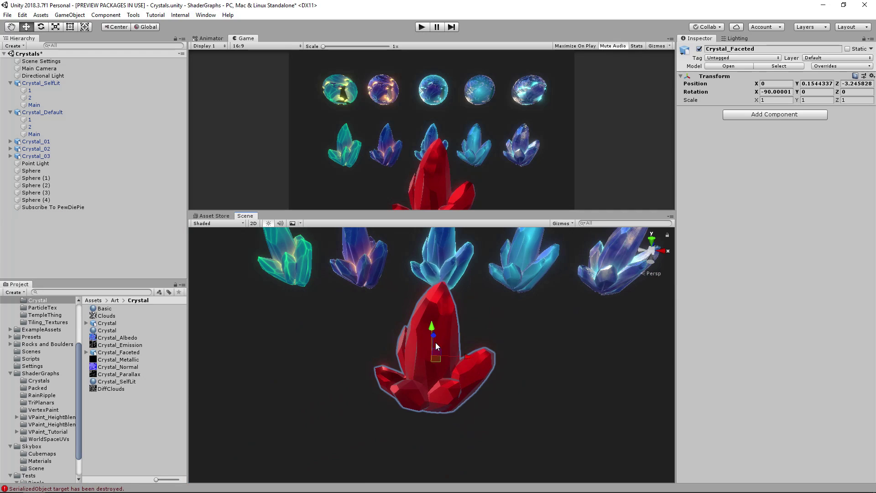
- Delete the red faceted crystal from the scene
key("Delete")
left_click_drag(391, 271, 381, 333, "alt")
- Examine the Crystal_Default crystal up close and compare it with the neighbouring crystals in the row
left_click(368, 343)
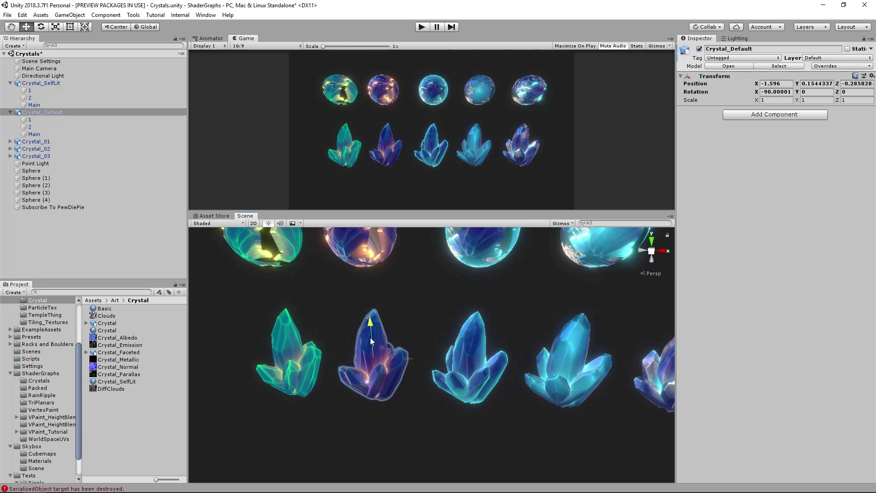
key("f")
left_click_drag(490, 331, 472, 302, "alt")
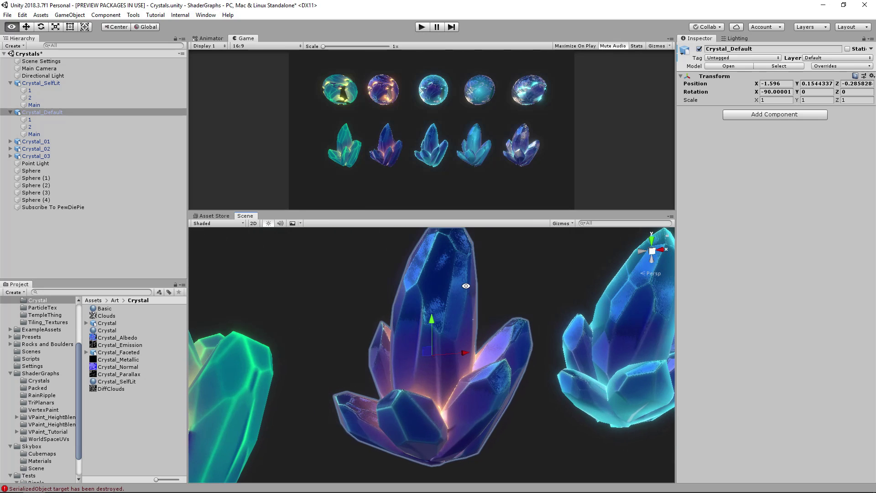
left_click(540, 287)
scroll(484, 303, "down", 5)
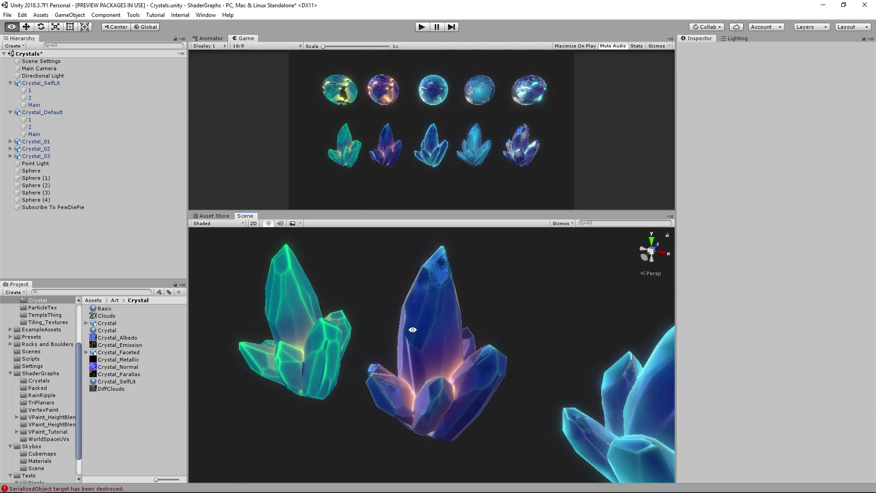
middle_click_drag(536, 322, 488, 332)
scroll(489, 332, "down", 3)
left_click_drag(489, 332, 466, 354, "alt")
scroll(457, 311, "down", 4)
left_click_drag(454, 303, 459, 315, "alt")
middle_click_drag(460, 295, 467, 304)
left_click_drag(466, 305, 452, 280, "alt")
scroll(486, 303, "down", 5)
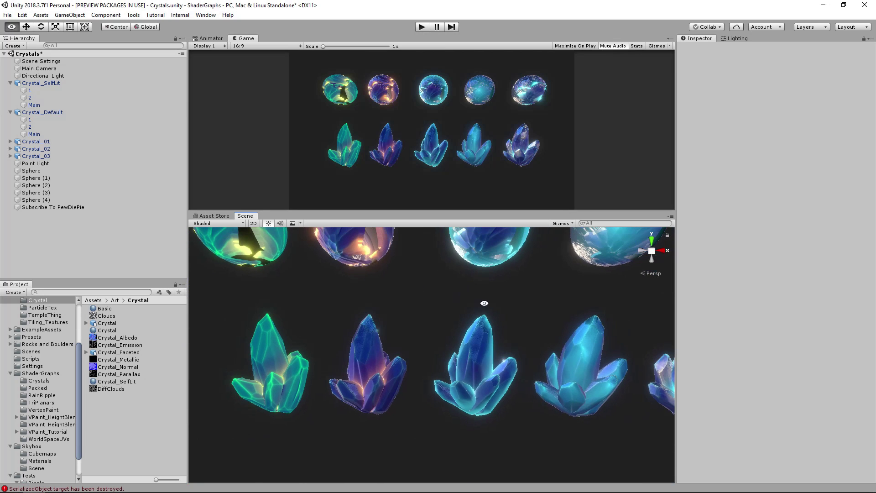
middle_click_drag(470, 312, 451, 322)
key("w")
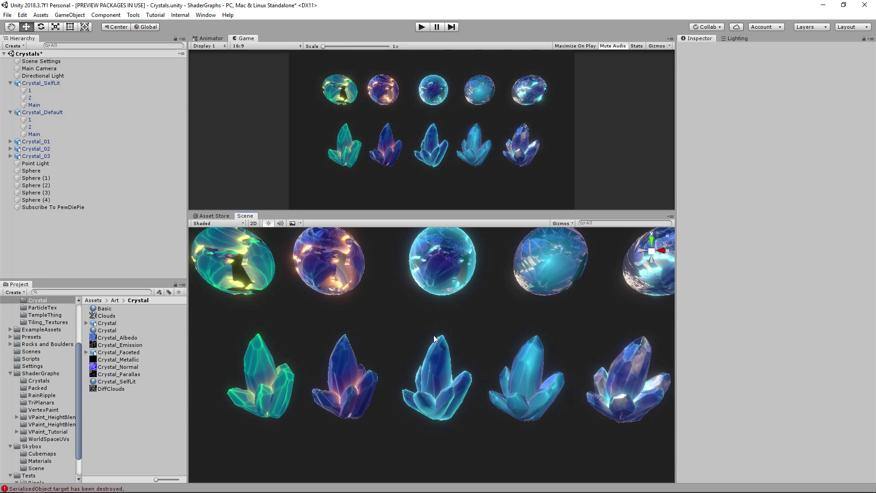
- Select the Main mesh of Crystal_01 and open its material's shader graph for editing
left_click(444, 363)
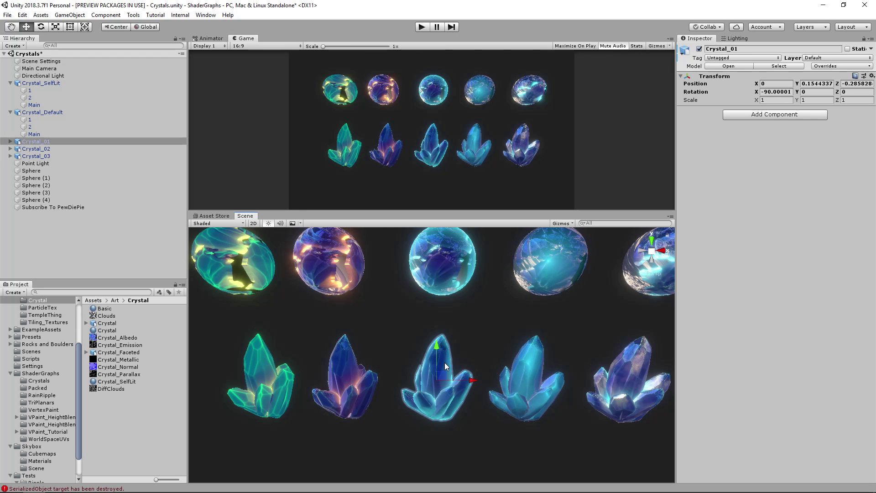
right_click_drag(445, 363, 468, 362, "alt")
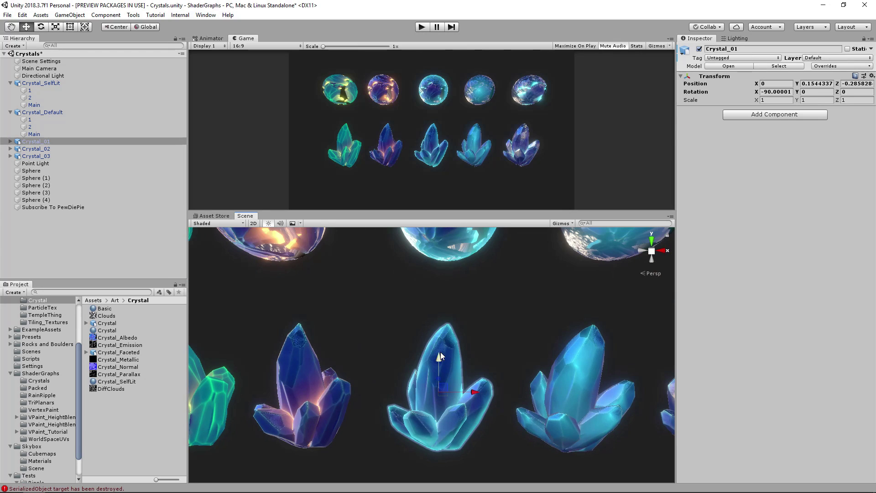
left_click(448, 356)
middle_click_drag(473, 354, 464, 328)
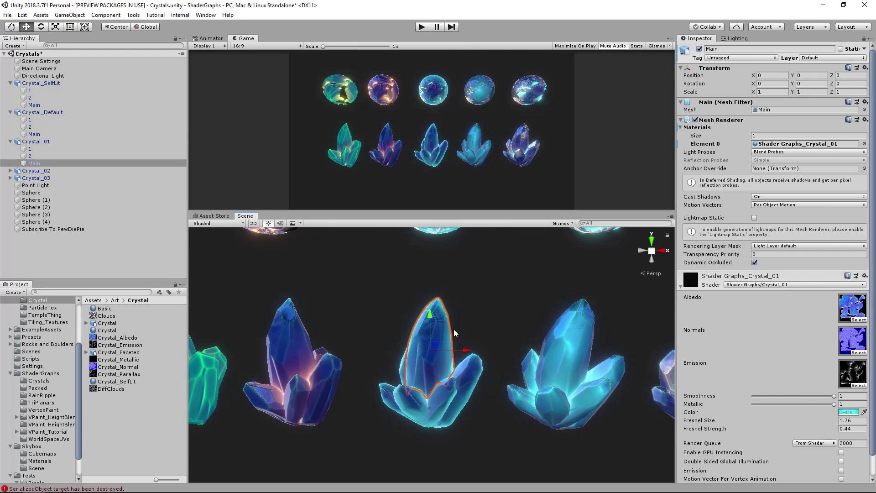
scroll(773, 303, "down", 2)
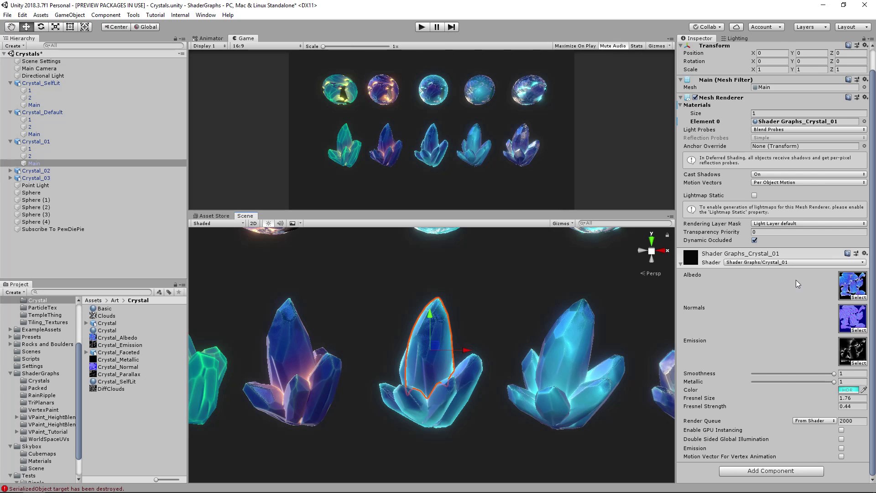
right_click(721, 262)
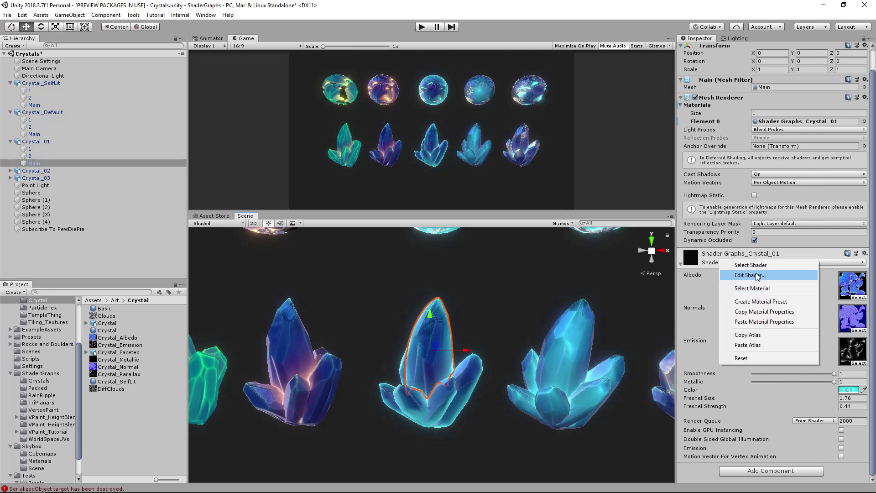
left_click(758, 275)
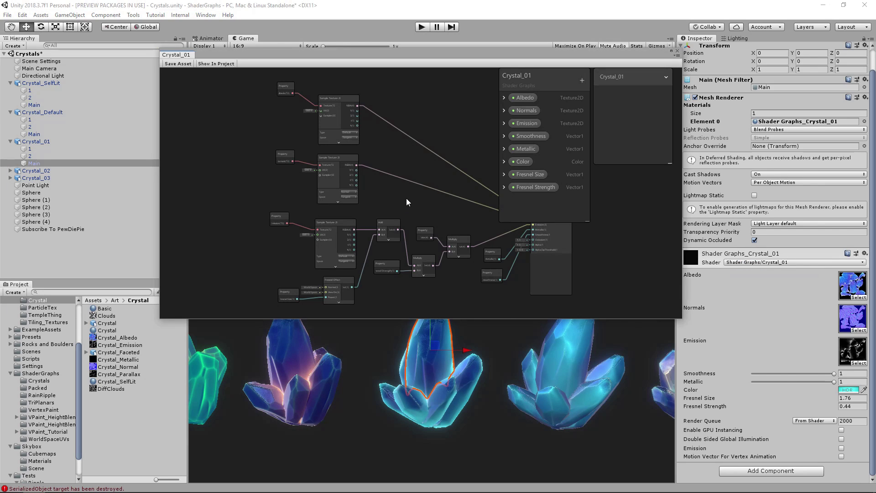
- Enlarge the Crystal_01 graph and examine its albedo, normals and emission texture nodes and their links to the PBR Master
left_click(671, 51)
scroll(413, 194, "up", 4)
scroll(520, 267, "down", 3)
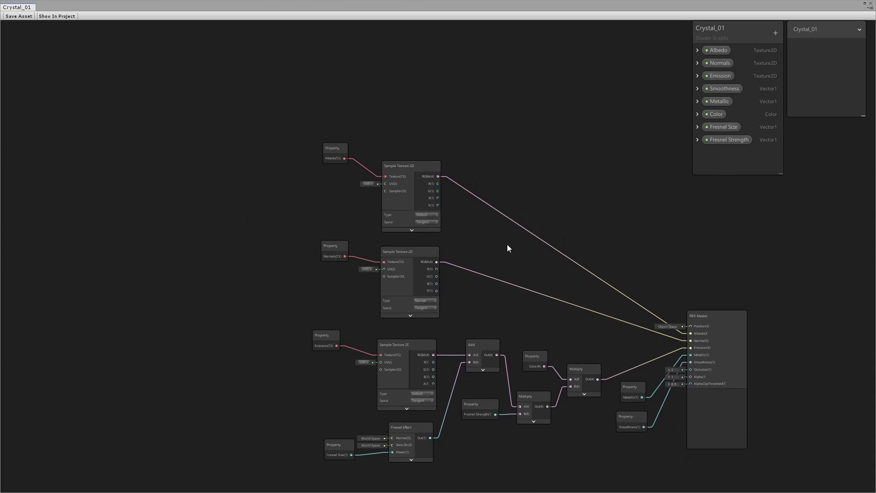
scroll(488, 215, "up", 3)
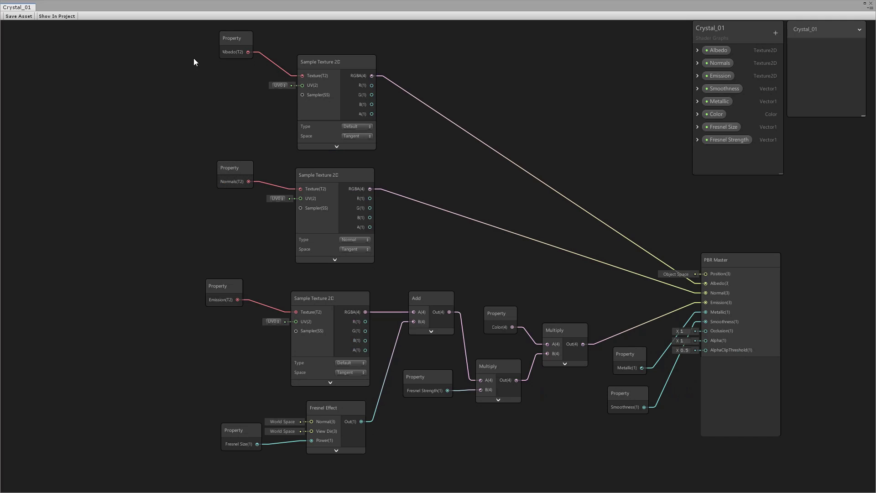
left_click_drag(382, 124, 382, 125)
left_click_drag(155, 161, 386, 241)
left_click_drag(153, 278, 322, 336)
left_click_drag(594, 439, 543, 448)
left_click(550, 431)
middle_click_drag(550, 431, 541, 386)
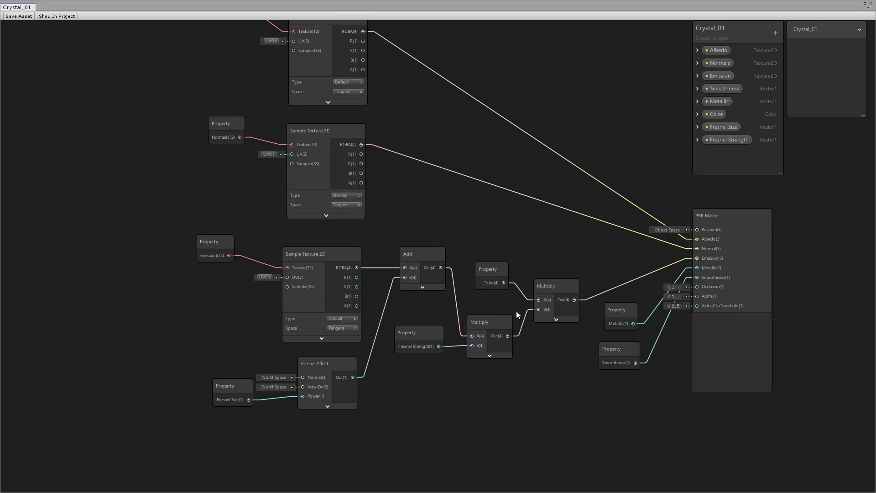
left_click_drag(131, 237, 352, 312)
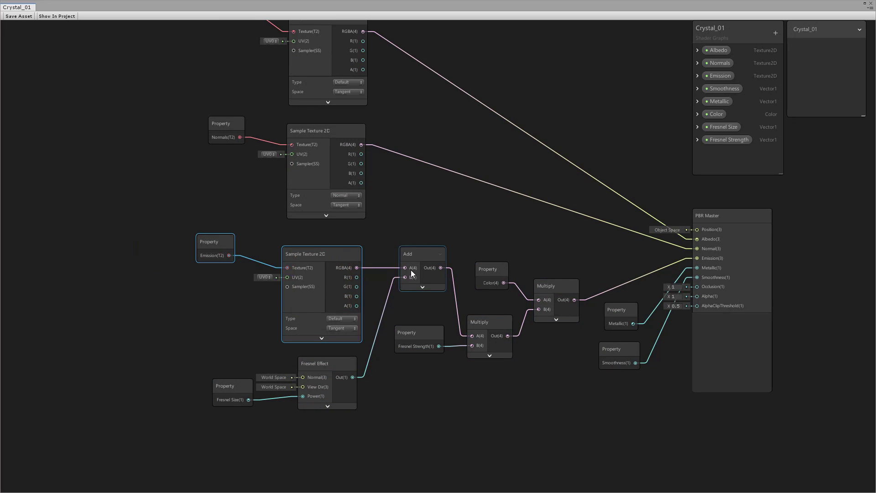
- Shrink the graph window and compare the Crystal_Emission and Crystal_Albedo textures in an enlarged preview
left_click(864, 4)
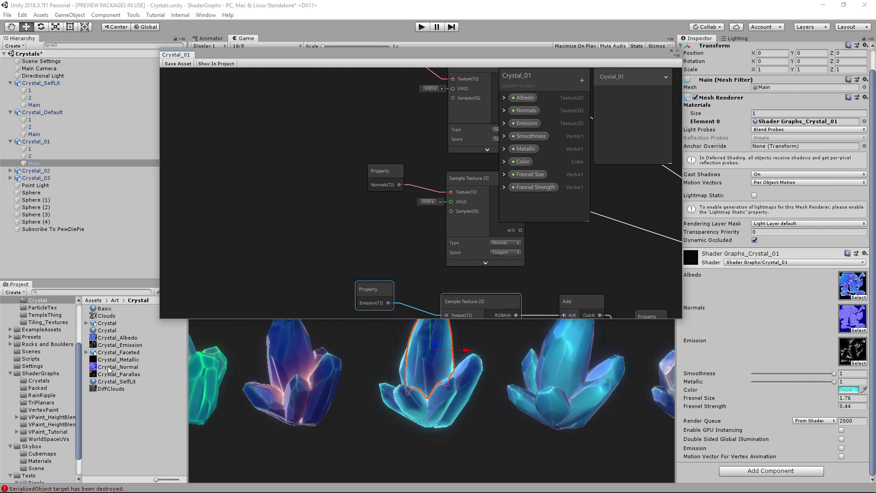
left_click(113, 345)
left_click_drag(748, 319, 755, 244)
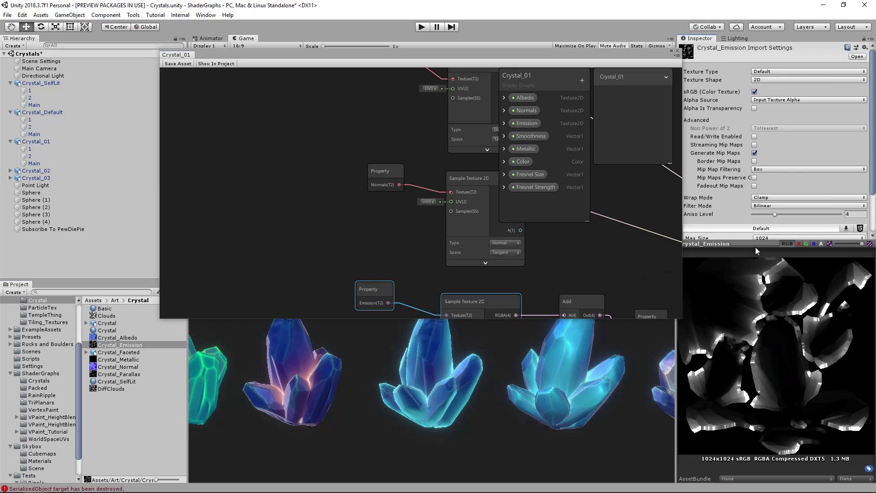
left_click(123, 337)
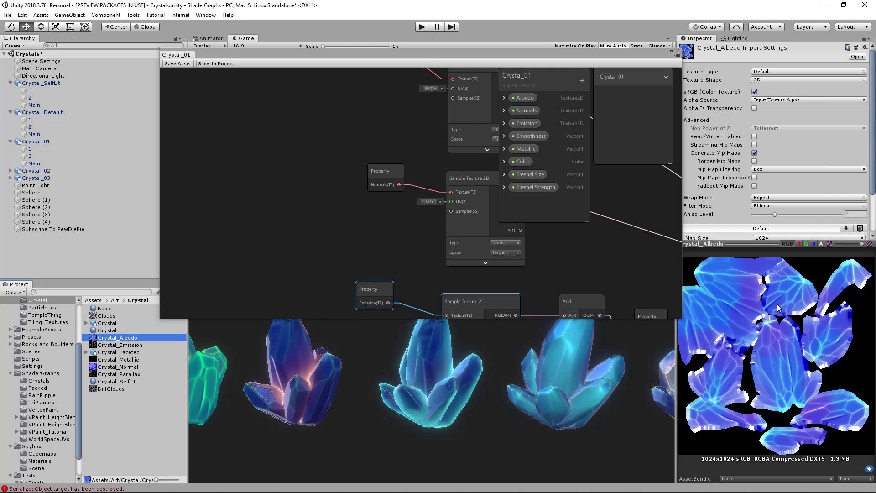
left_click(132, 346)
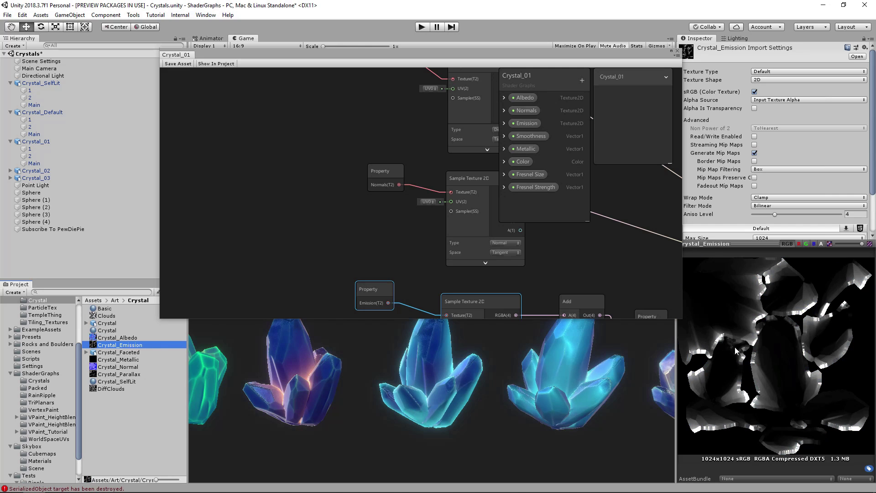
left_click(121, 340)
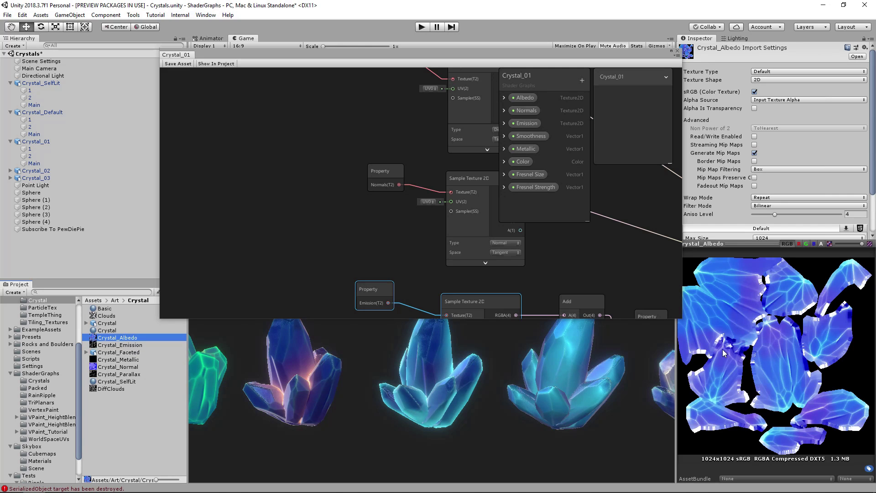
left_click(135, 346)
- Trace how the emission texture and Fresnel Effect combine through the Add and Multiply nodes in the Crystal_01 graph
middle_click_drag(459, 280, 374, 169)
middle_click_drag(434, 213, 404, 198)
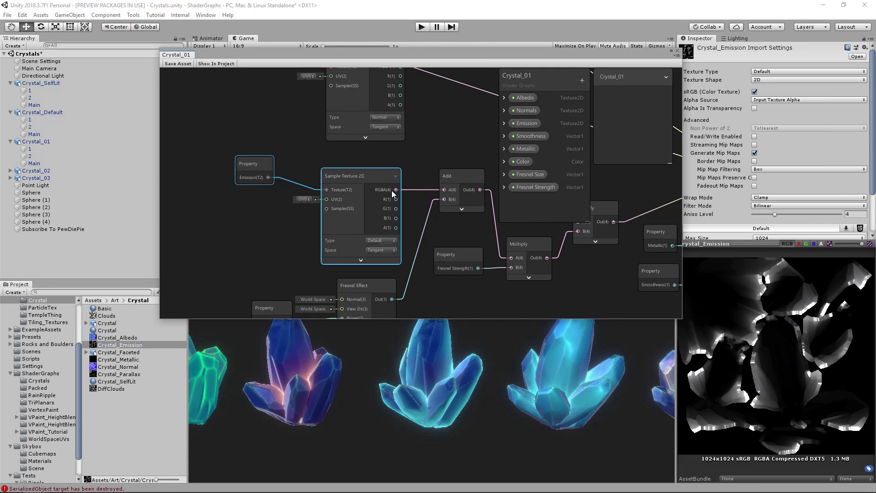
middle_click_drag(490, 221, 384, 179)
scroll(384, 178, "down", 2)
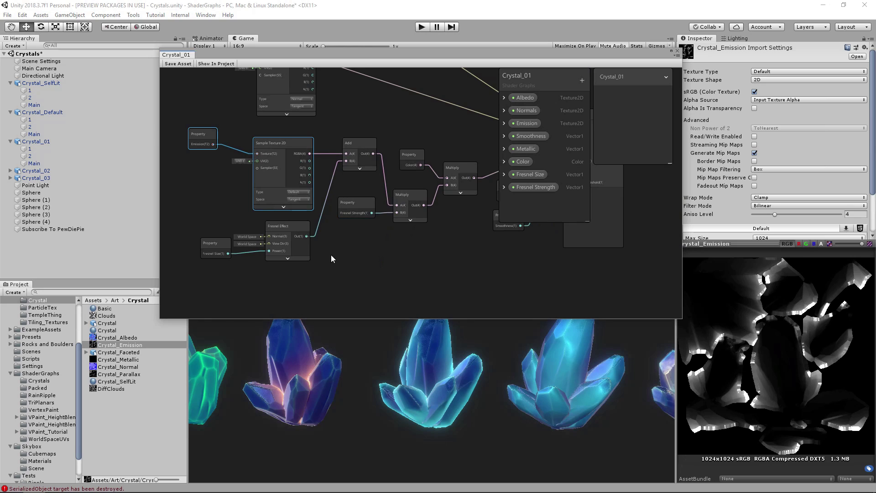
scroll(223, 250, "up", 2)
middle_click_drag(468, 190, 374, 222)
scroll(417, 217, "down", 2)
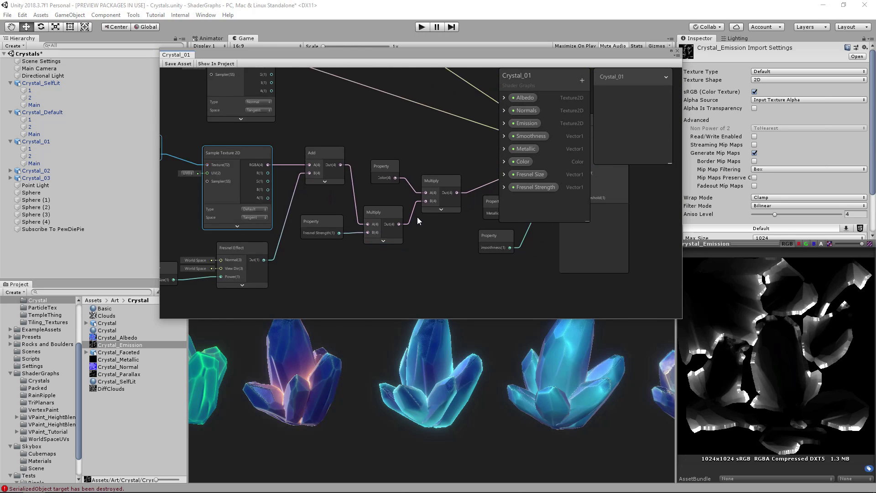
middle_click_drag(442, 212, 361, 214)
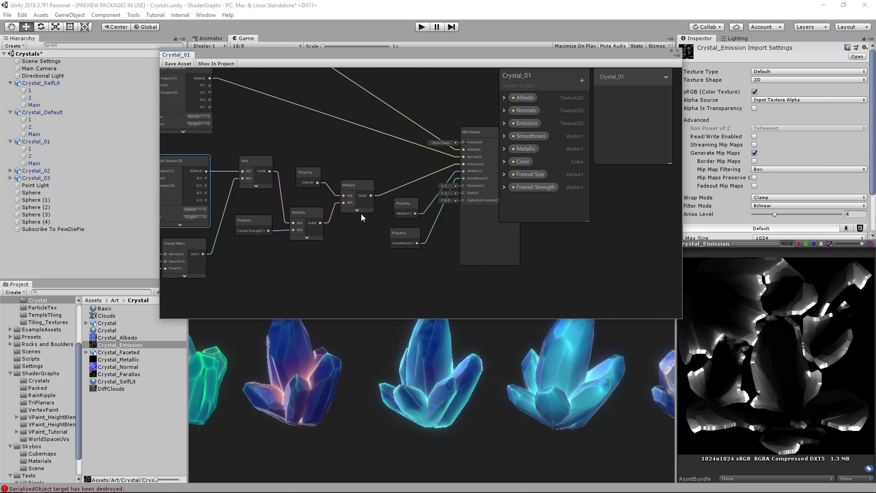
left_click(672, 50)
middle_click_drag(618, 247, 485, 267)
scroll(470, 270, "up", 3)
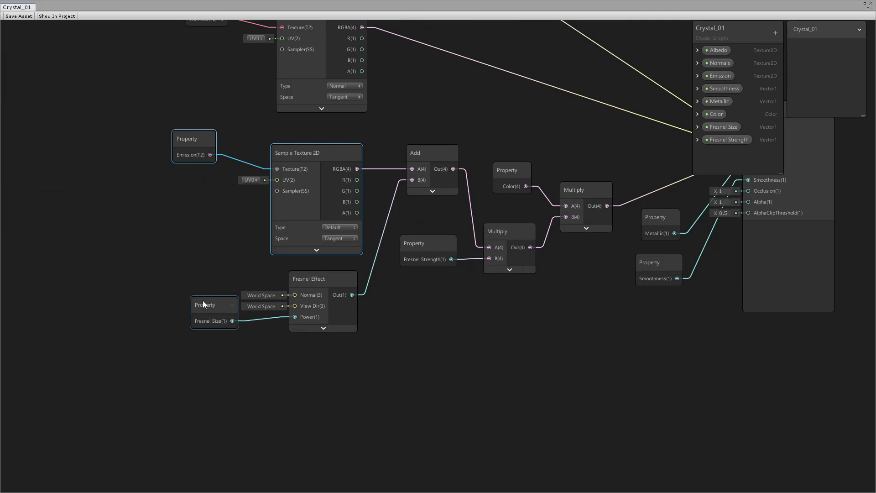
- Shift the Fresnel Size and Fresnel Strength nodes slightly and inspect how the Color property is multiplied into the emission
mouse_move(209, 307)
left_mouse_down()
mouse_move(201, 312)
mouse_move(204, 302)
mouse_move(194, 301)
left_mouse_up()
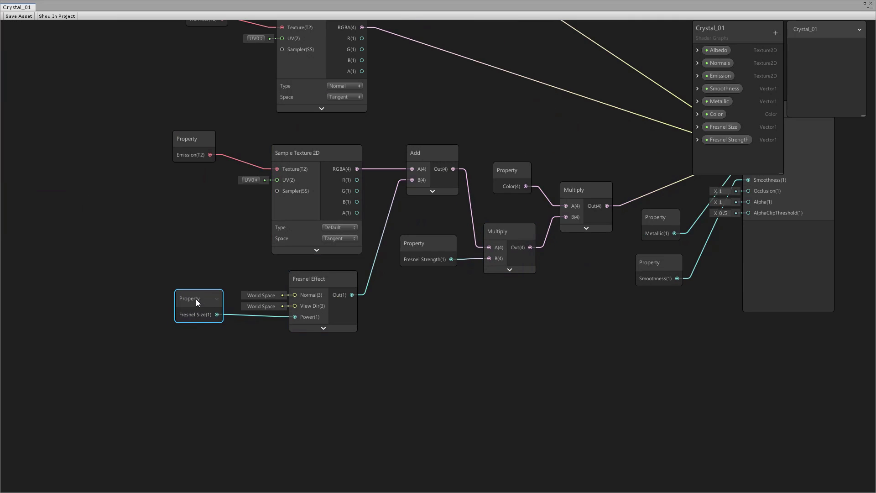
middle_click_drag(380, 164, 286, 170)
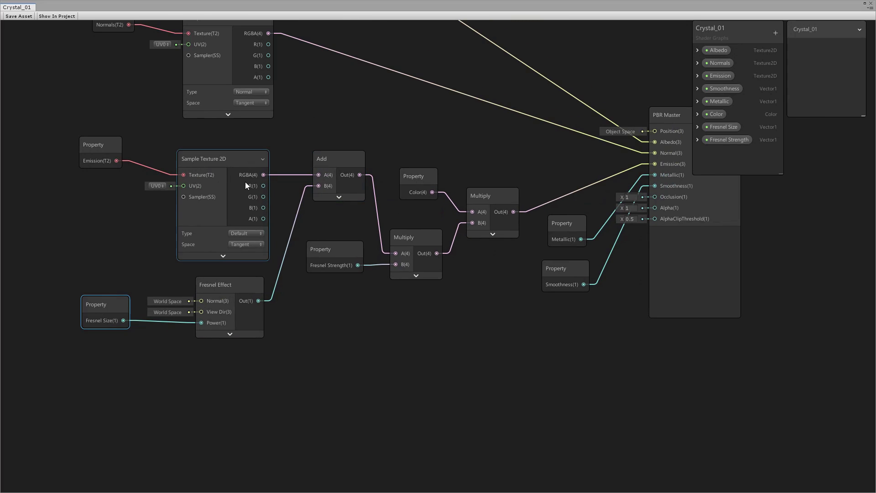
left_click_drag(406, 243, 407, 242)
mouse_move(343, 252)
left_mouse_down()
mouse_move(335, 258)
mouse_move(344, 255)
left_mouse_up()
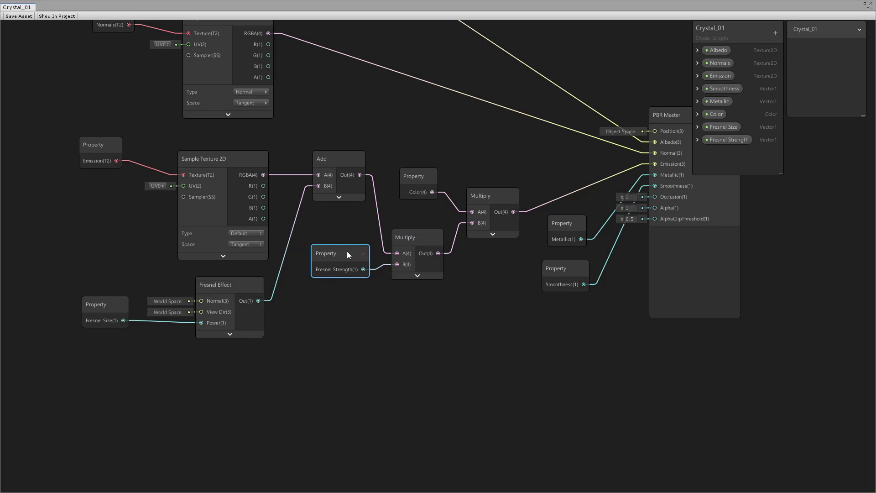
middle_click_drag(480, 185, 383, 209)
left_click(398, 221)
left_click_drag(397, 220, 399, 221)
left_click_drag(321, 204, 322, 204)
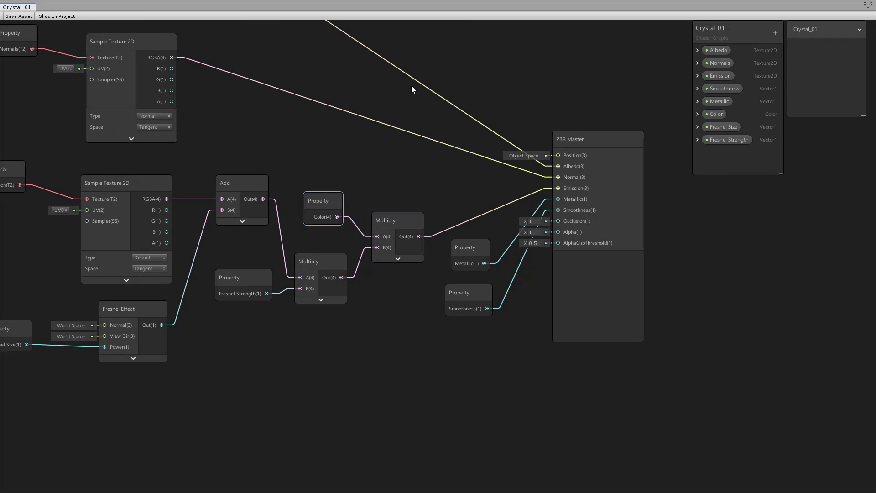
left_click(867, 4)
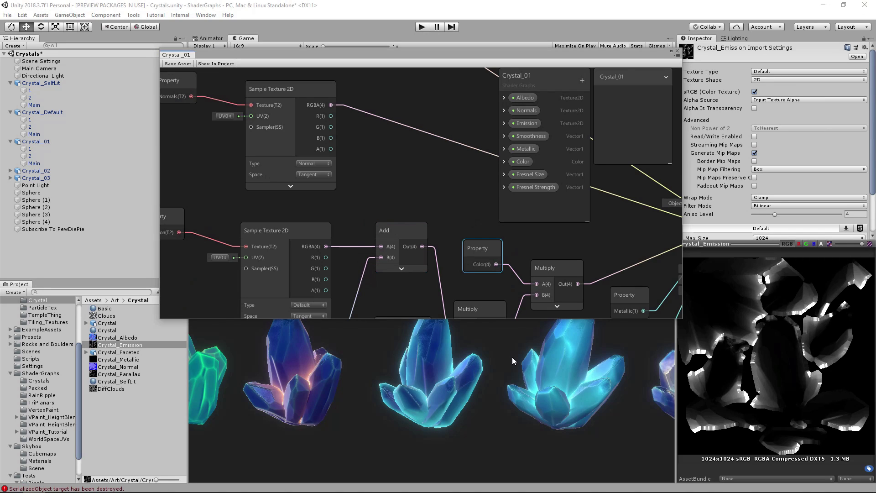
- Set the Crystal_01 material's Color to pink and close its shader graph
left_click(437, 349)
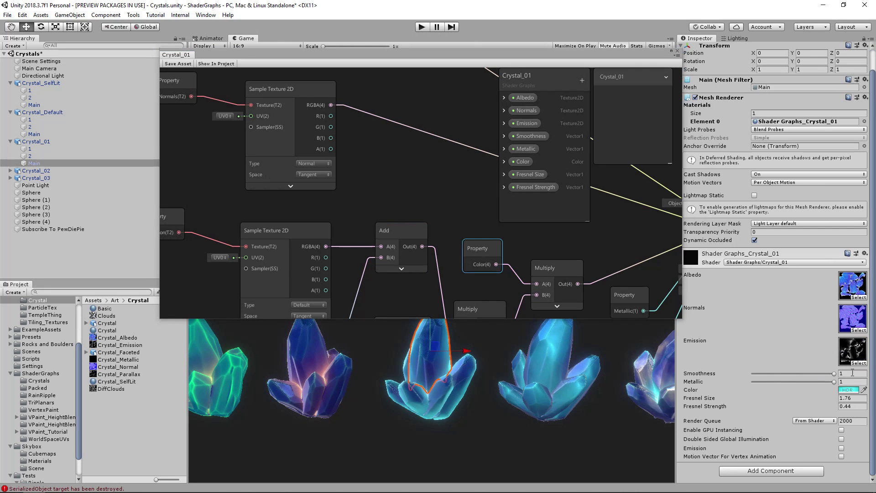
left_click(850, 390)
left_click_drag(706, 140, 722, 169)
left_click(466, 429)
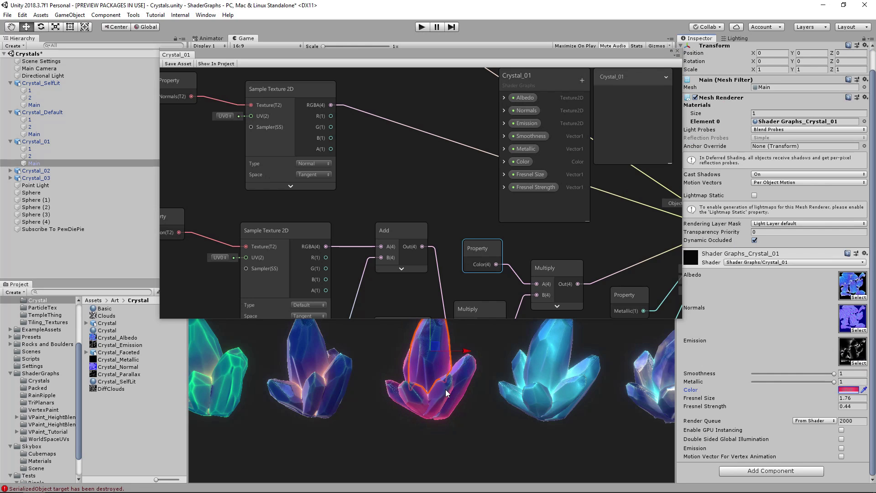
left_click(484, 389)
left_click_drag(484, 389, 551, 370, "alt")
left_click(678, 51)
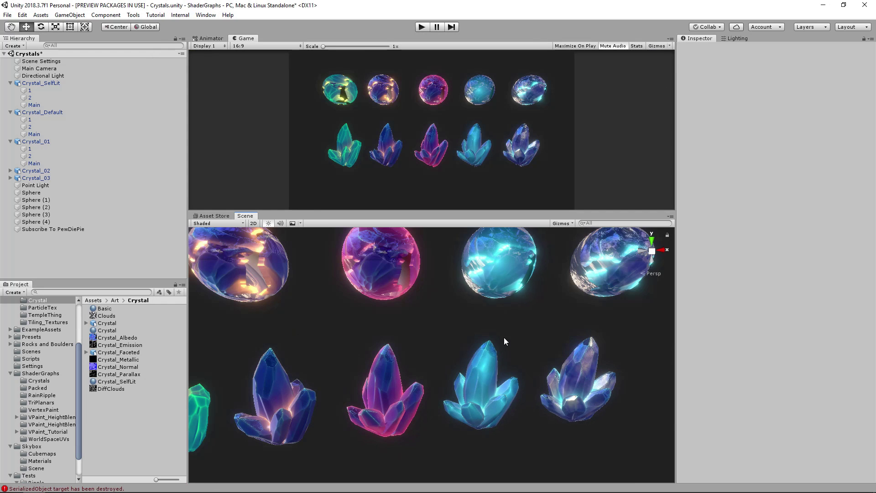
- Select the Main mesh of Crystal_02 and bring up its material's shader properties
left_click_drag(504, 338, 455, 341, "alt")
right_click_drag(455, 340, 477, 343, "alt")
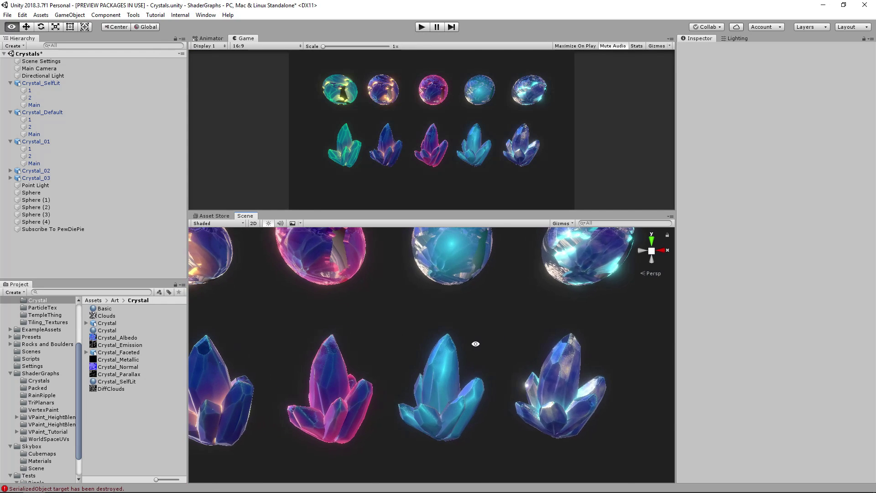
left_click(447, 352)
left_click(447, 352)
left_click_drag(484, 340, 494, 330, "alt")
right_click_drag(494, 331, 466, 339, "alt")
scroll(781, 264, "down", 1)
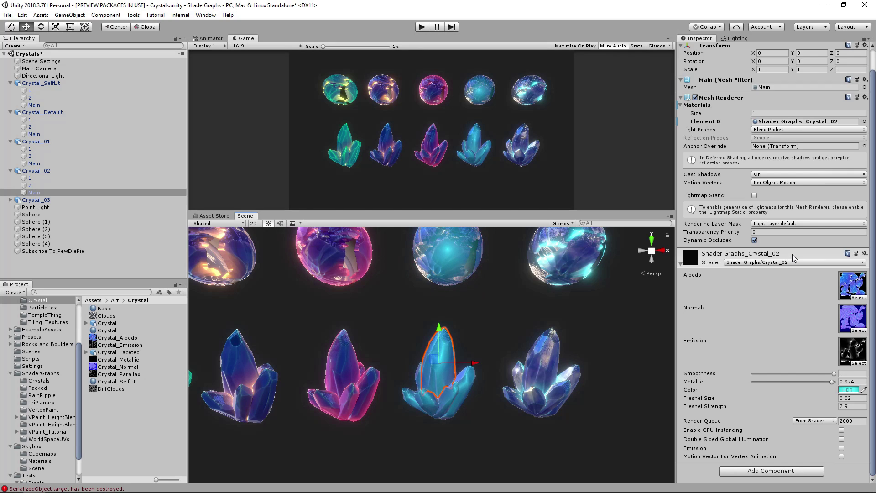
- Open the Crystal_02 shader graph for editing and examine its Time, emission texture and Fresnel node branches
right_click(746, 255)
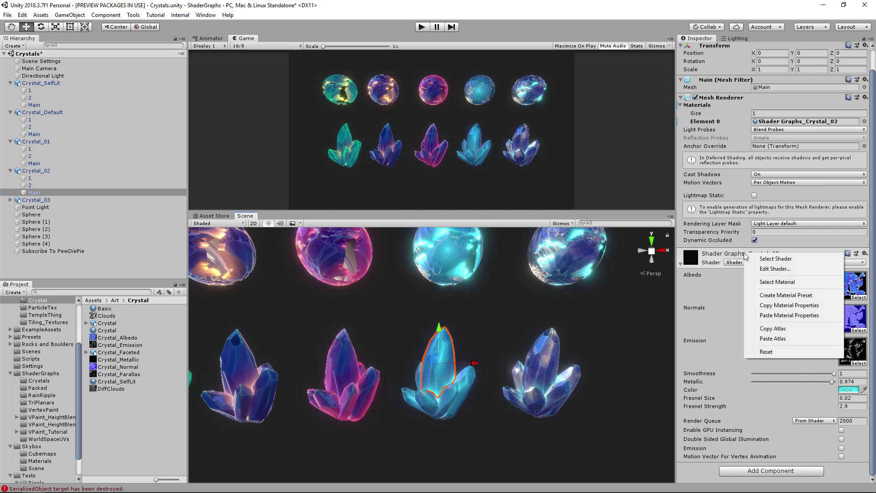
left_click(776, 270)
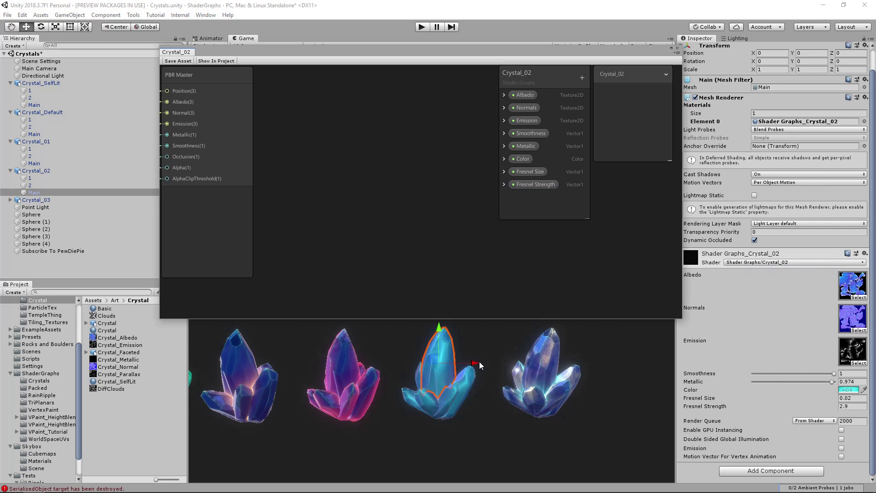
scroll(479, 362, "up", 5)
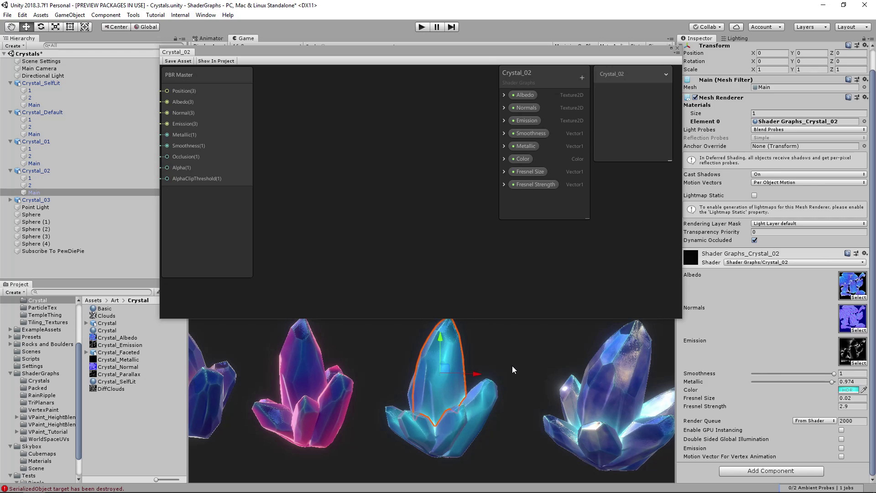
left_click(512, 370)
scroll(387, 221, "down", 6)
middle_click_drag(276, 179, 387, 169)
scroll(383, 185, "down", 1)
left_click_drag(420, 153, 420, 152)
middle_click_drag(388, 186, 400, 137)
scroll(406, 189, "up", 3)
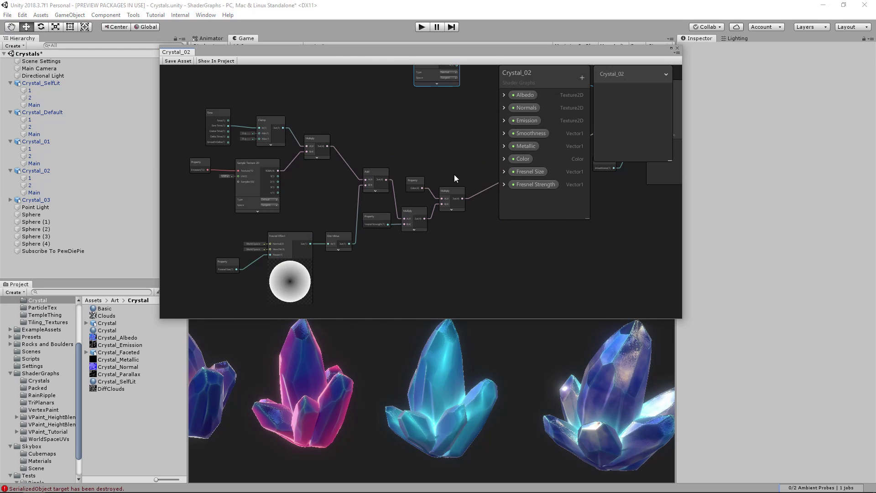
middle_click_drag(489, 172, 377, 184)
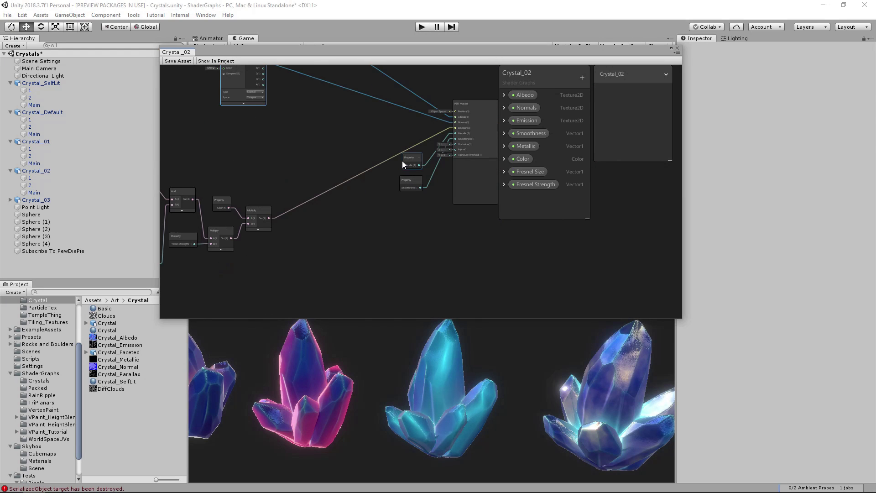
- Inspect the Crystal_Metallic texture's color and alpha channels and delete that texture from the project
left_click(123, 360)
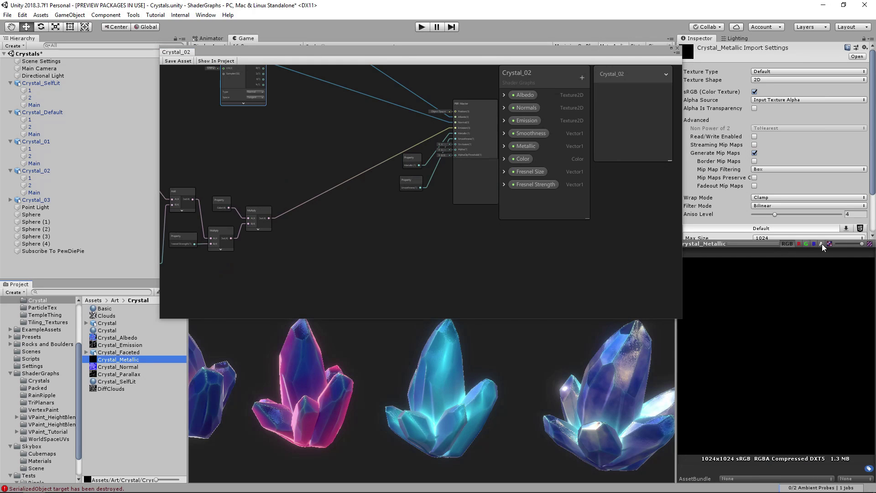
left_click(790, 244)
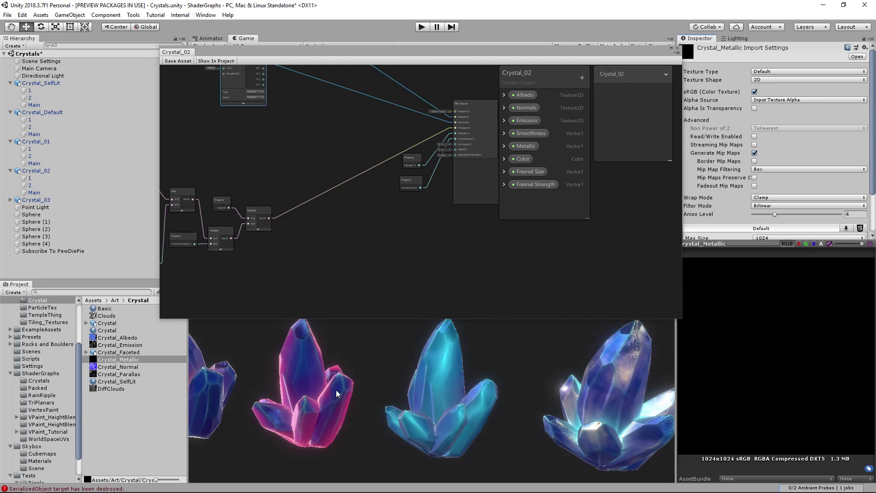
left_click(139, 400)
left_click(140, 360)
key("Delete")
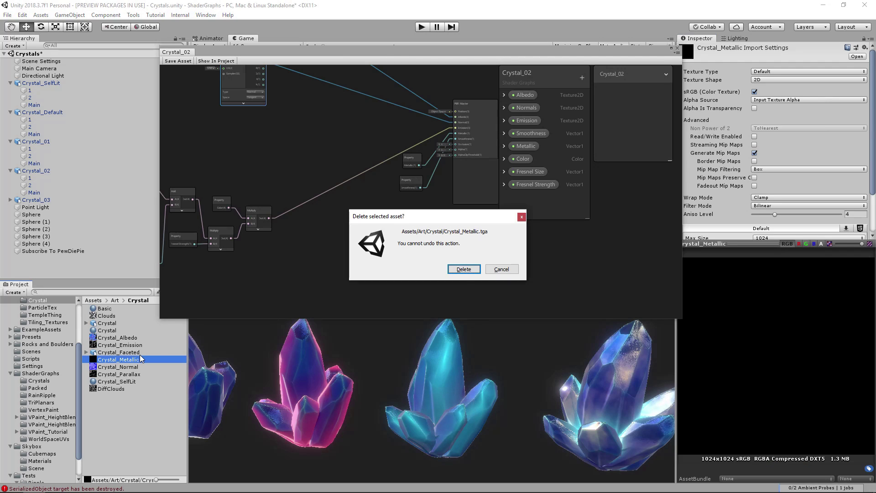
left_click(464, 270)
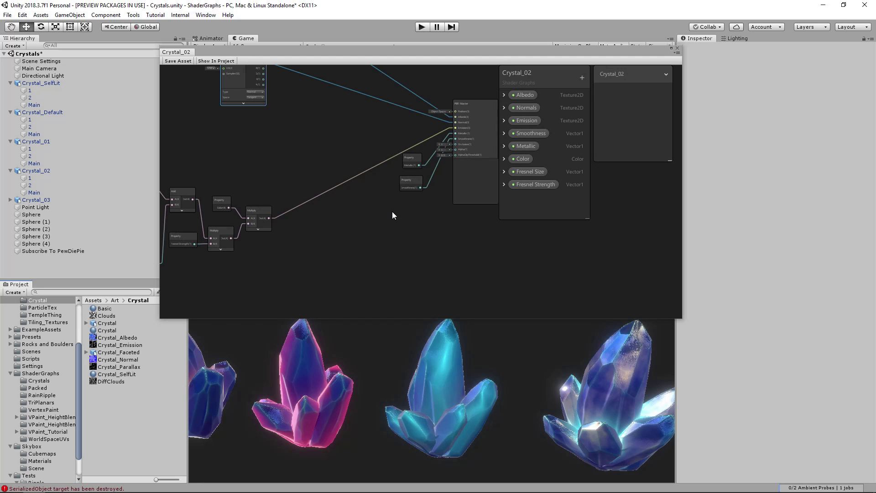
- Examine how the Fresnel Effect passes through the One Minus node into the Add node of the Crystal_02 graph
middle_click_drag(250, 187, 400, 202)
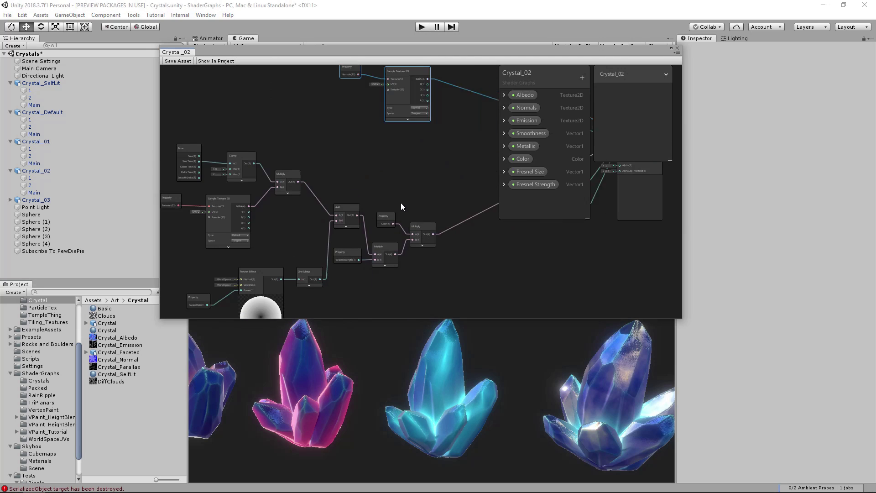
middle_click_drag(447, 180, 481, 163)
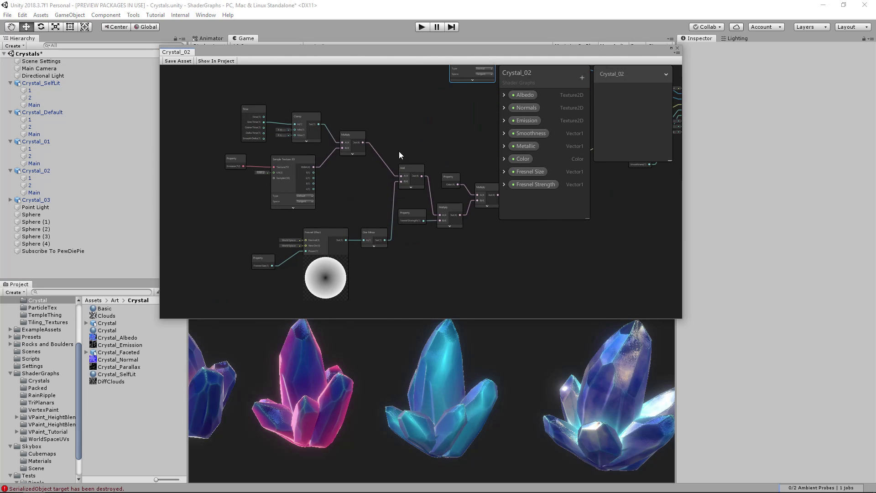
scroll(409, 148, "up", 1)
scroll(323, 171, "up", 1)
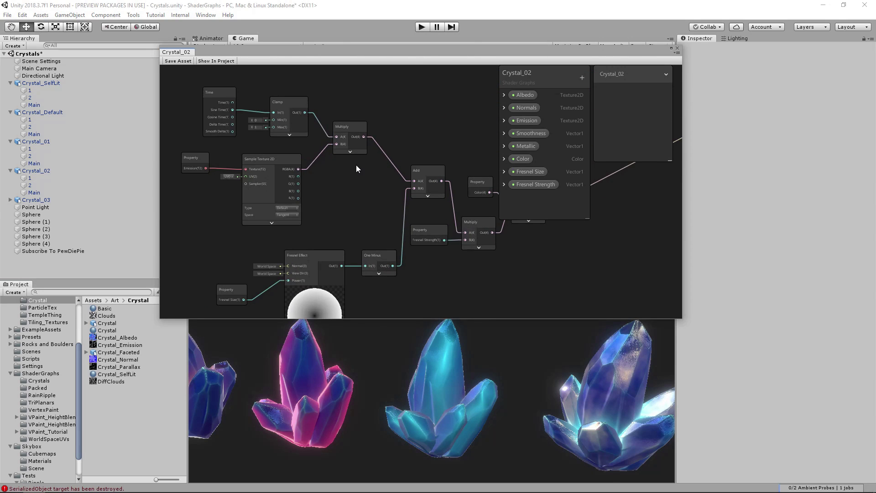
middle_click_drag(340, 262, 331, 213)
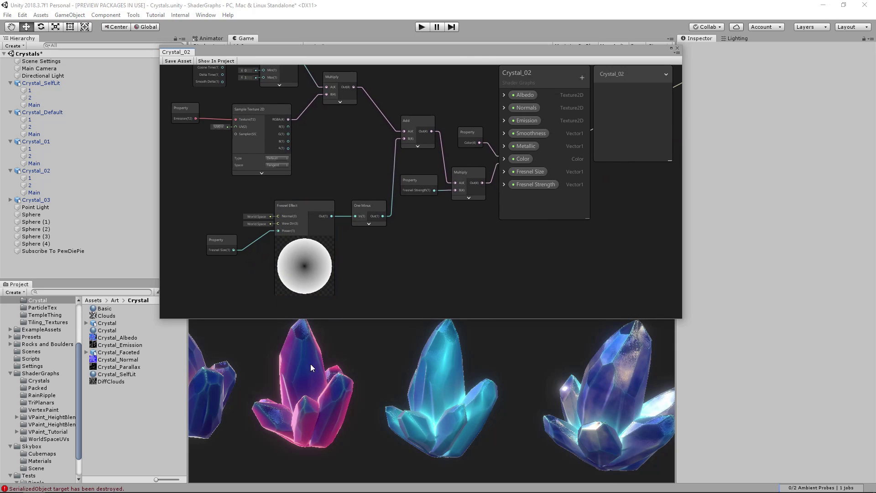
left_click_drag(369, 205, 368, 207)
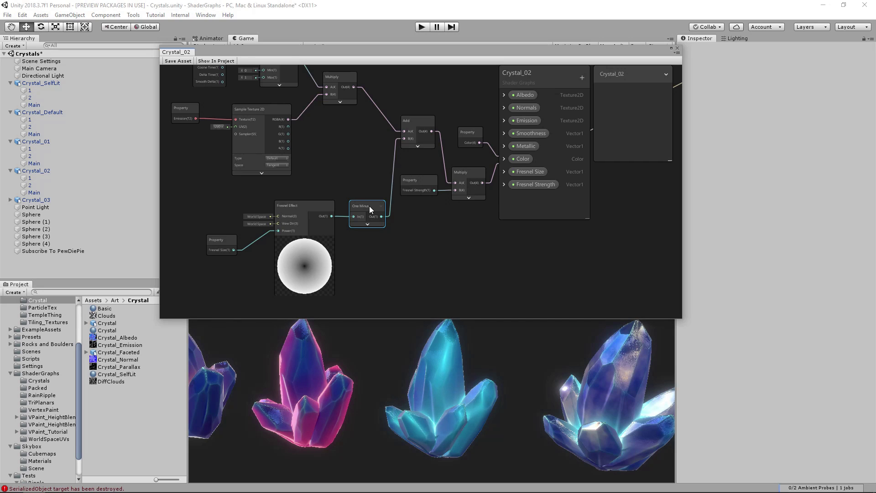
- Trace how Sine Time and the Clamp node multiply the emission texture, shifting those nodes slightly
middle_click_drag(369, 207, 437, 314)
scroll(264, 155, "up", 1)
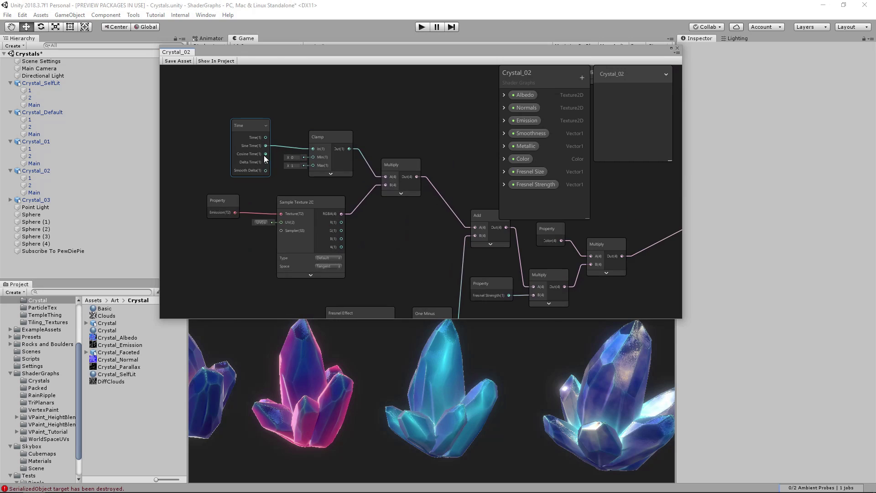
left_click(327, 131)
left_click_drag(328, 131, 321, 126)
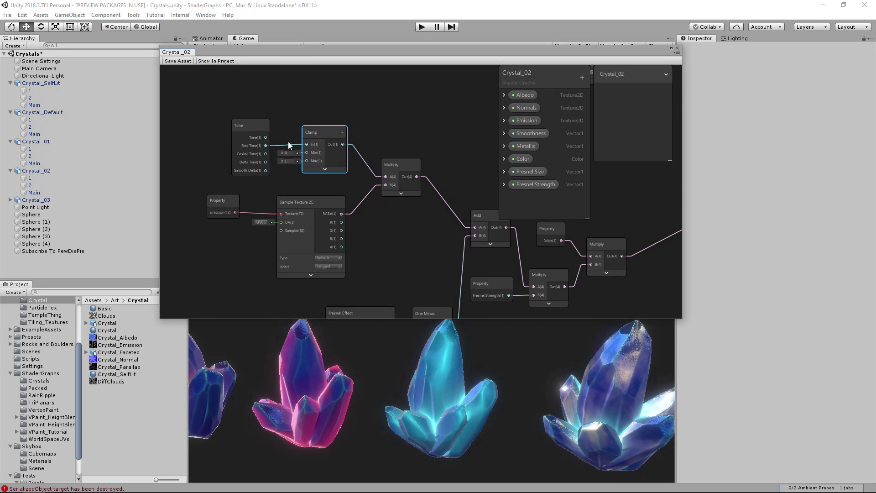
left_click_drag(393, 174, 392, 173)
middle_click_drag(361, 169, 327, 169)
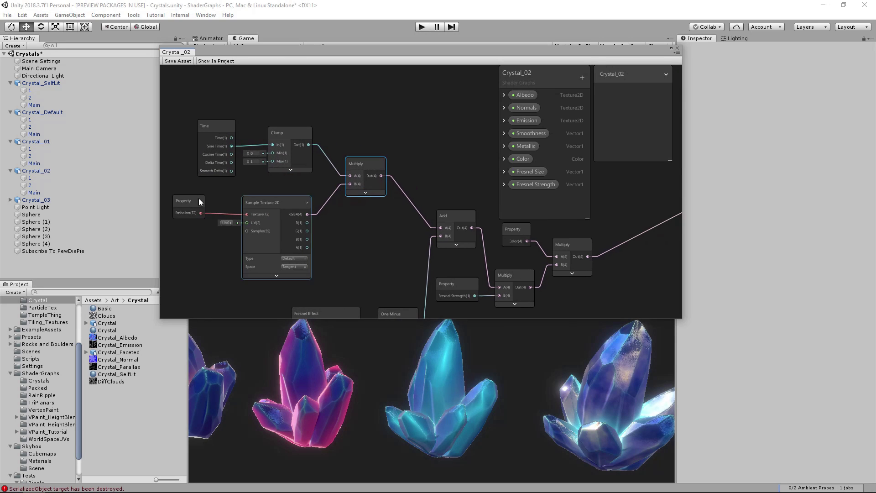
middle_click_drag(398, 187, 409, 209)
left_click_drag(214, 127, 370, 196)
left_click_drag(338, 170, 328, 156)
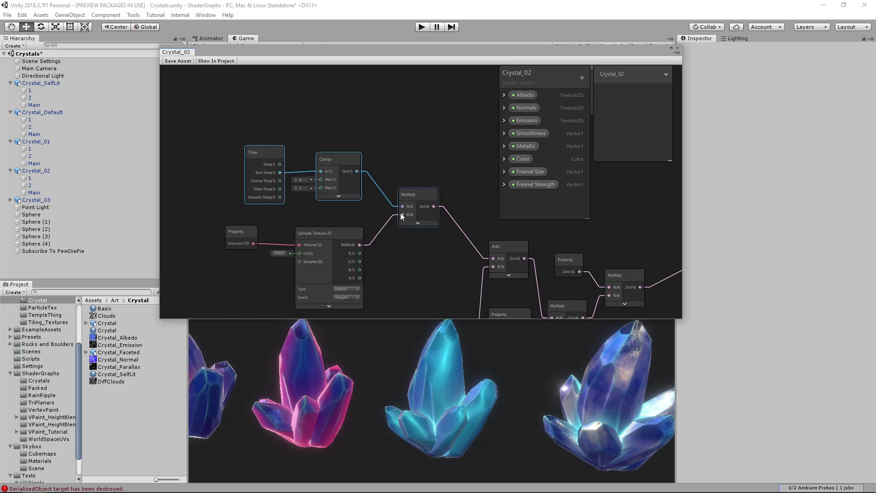
- Connect the emission texture's RGBA output directly to the Add node's A input and delete its link to the time Multiply
scroll(394, 240, "down", 3)
middle_click_drag(459, 212, 368, 200)
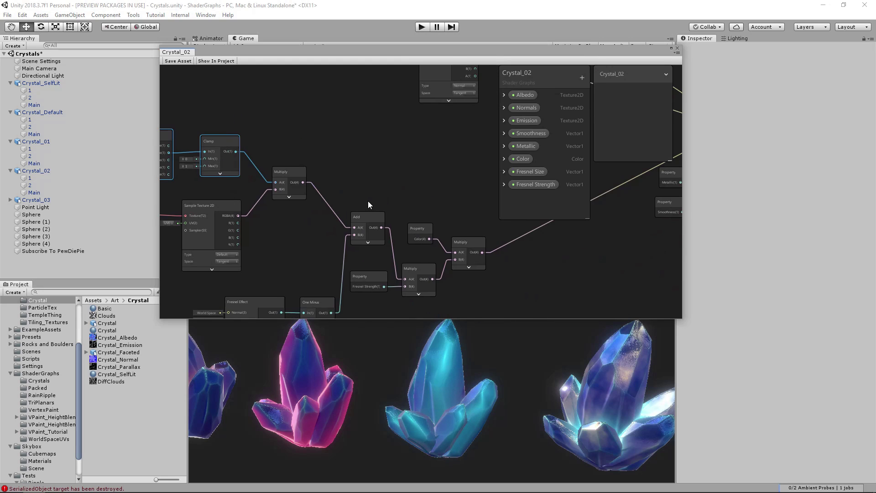
scroll(367, 199, "down", 1)
left_click(333, 166)
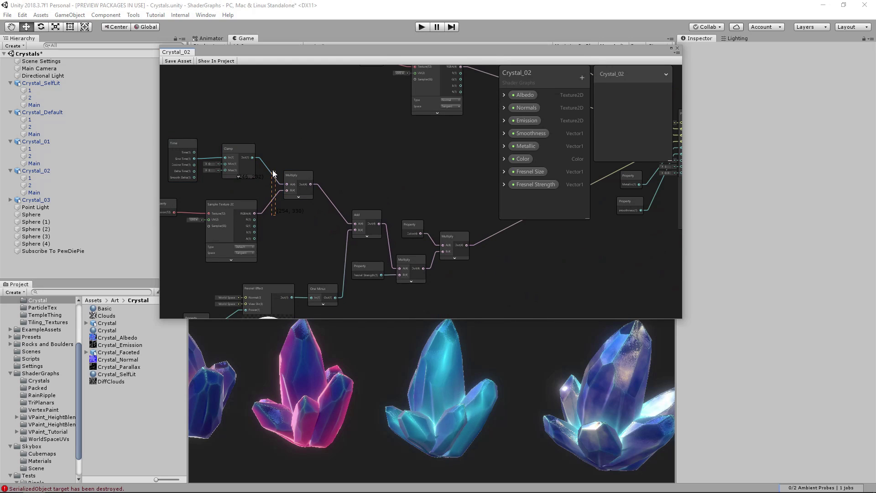
left_click_drag(254, 213, 358, 224)
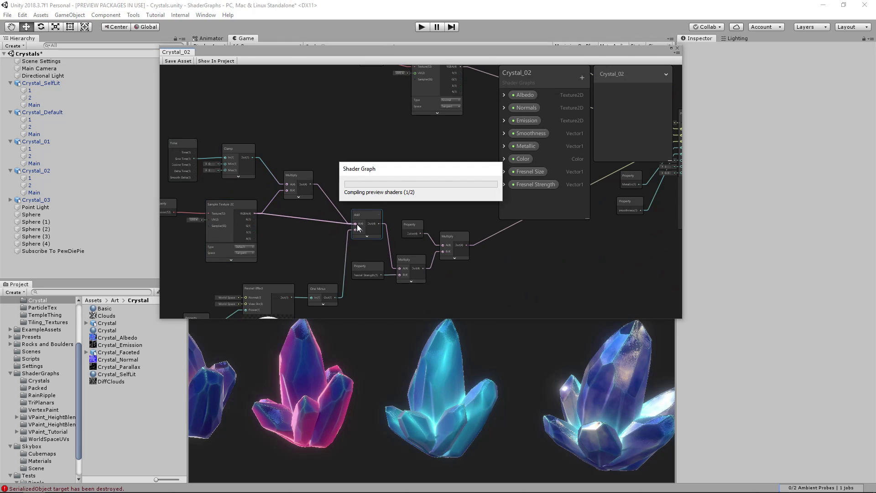
mouse_move(267, 192)
left_mouse_down()
mouse_move(292, 187)
mouse_move(279, 204)
left_mouse_up()
key("Delete")
- Move the Time, Clamp and Multiply nodes past the Color Multiply and connect the Color Multiply's output to the time Multiply's B input
left_click_drag(185, 177, 185, 177)
left_click_drag(254, 166, 458, 182)
middle_click_drag(458, 182, 338, 167)
left_click_drag(380, 178, 387, 173)
left_click(386, 173)
left_click_drag(347, 229, 379, 185)
left_click(404, 268)
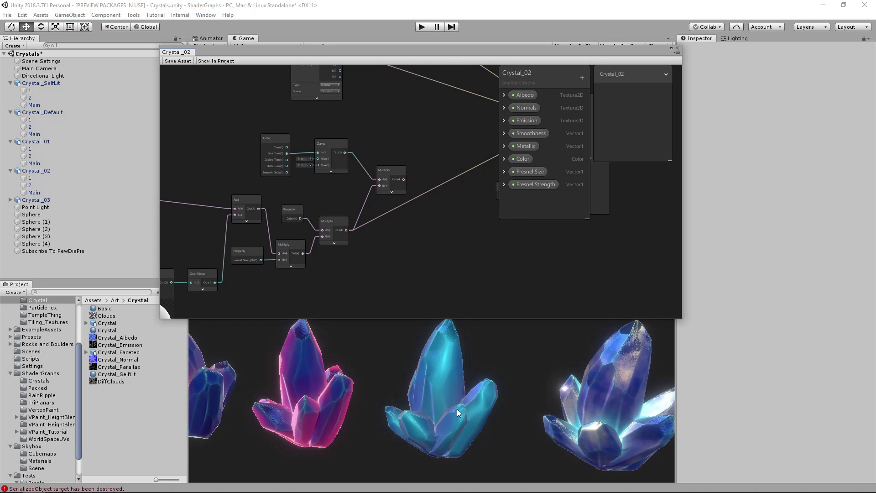
- Connect the time Multiply's output to the PBR Master's Emission input and save the shader asset
middle_click_drag(397, 197, 445, 198)
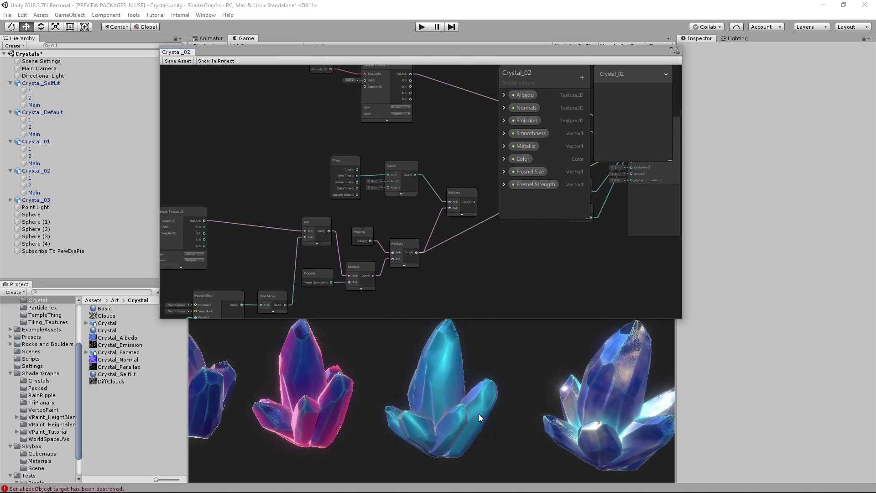
middle_click_drag(321, 206, 469, 212)
left_click_drag(329, 252, 330, 247)
left_click_drag(348, 215, 371, 213)
middle_click_drag(379, 205, 181, 214)
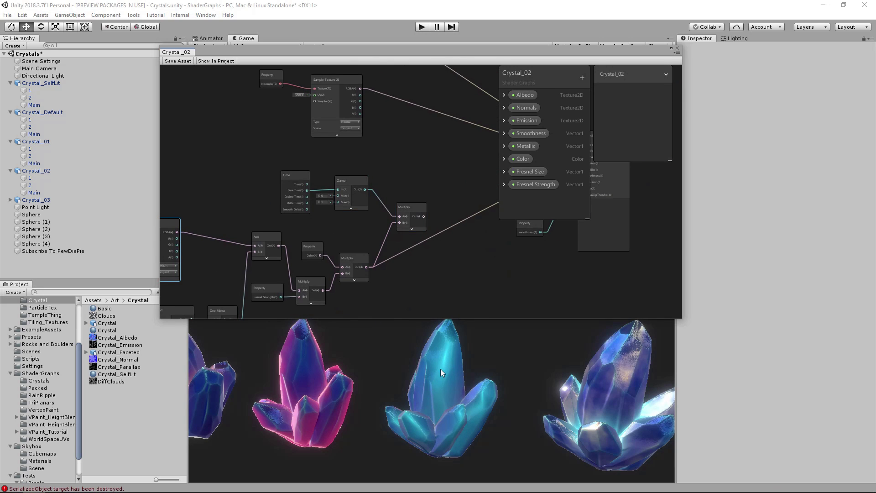
scroll(336, 193, "down", 4)
scroll(328, 227, "up", 6)
left_click_drag(286, 230, 485, 162)
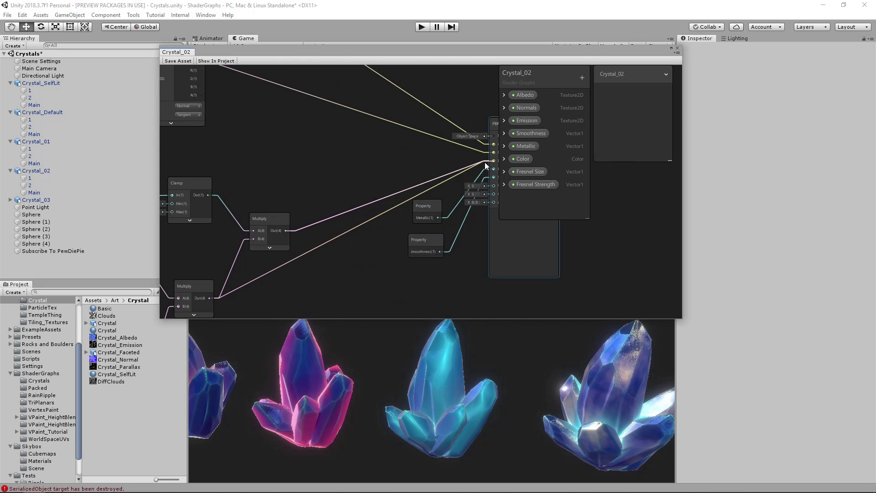
middle_click_drag(259, 199, 370, 195)
left_click(177, 61)
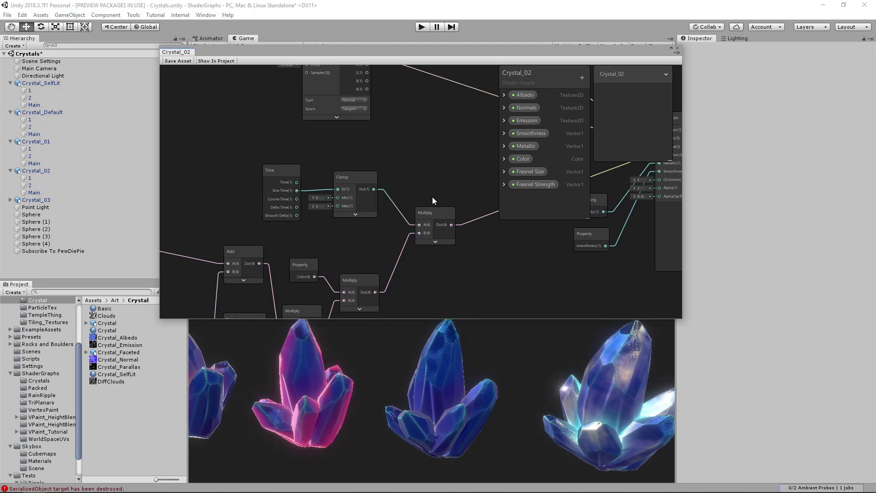
- Bypass the Clamp by connecting Sine Time directly to the time Multiply's A input, and save the shader asset
left_click_drag(287, 170, 287, 167)
left_click_drag(347, 178, 347, 177)
left_click(289, 188)
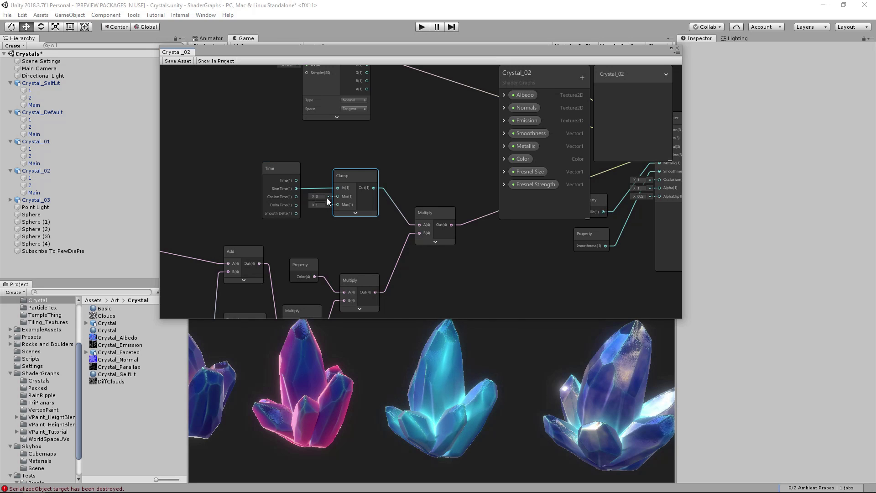
left_click_drag(297, 188, 419, 225)
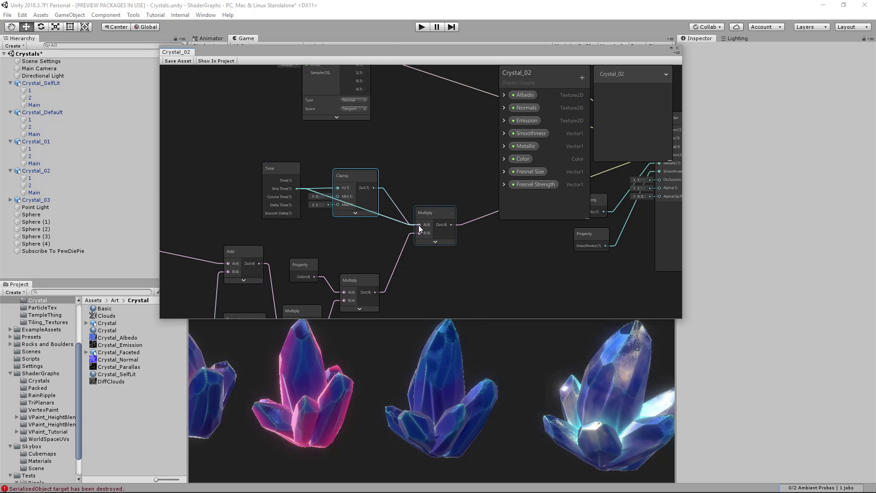
left_click(181, 61)
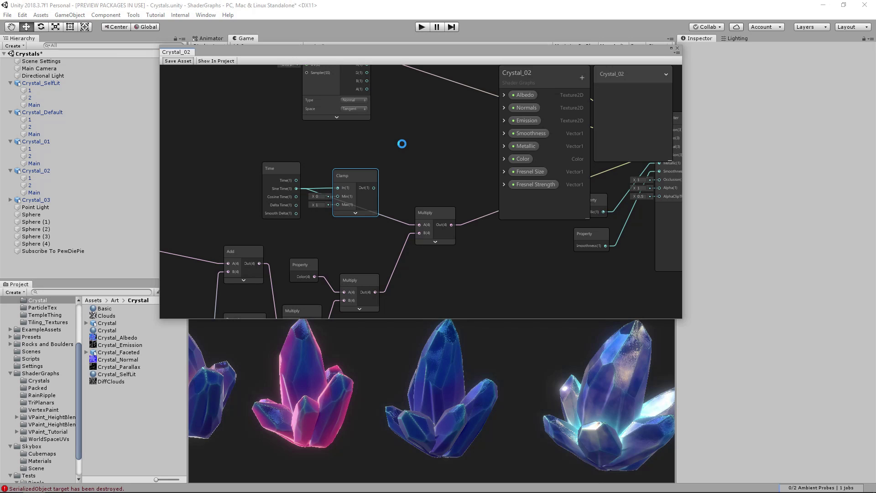
- Delete both links into the time Multiply and connect the Color Multiply's output to the PBR Master's Emission input
scroll(432, 166, "down", 3)
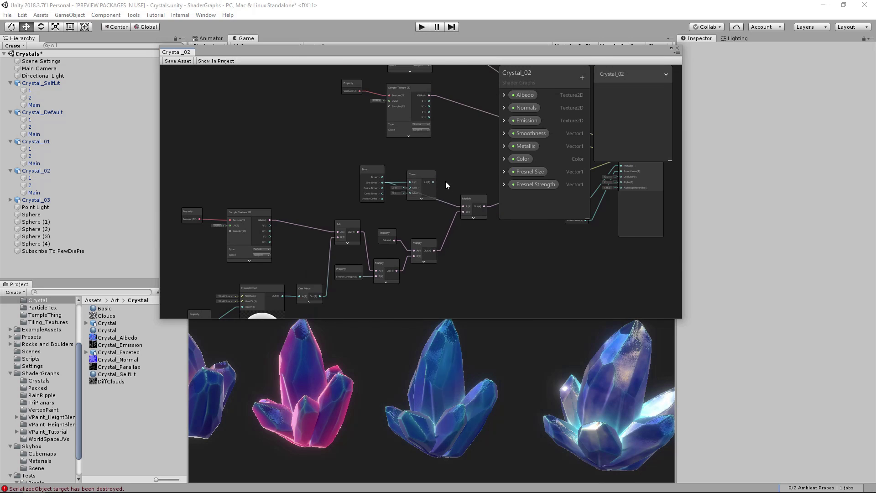
left_click_drag(431, 196, 432, 200)
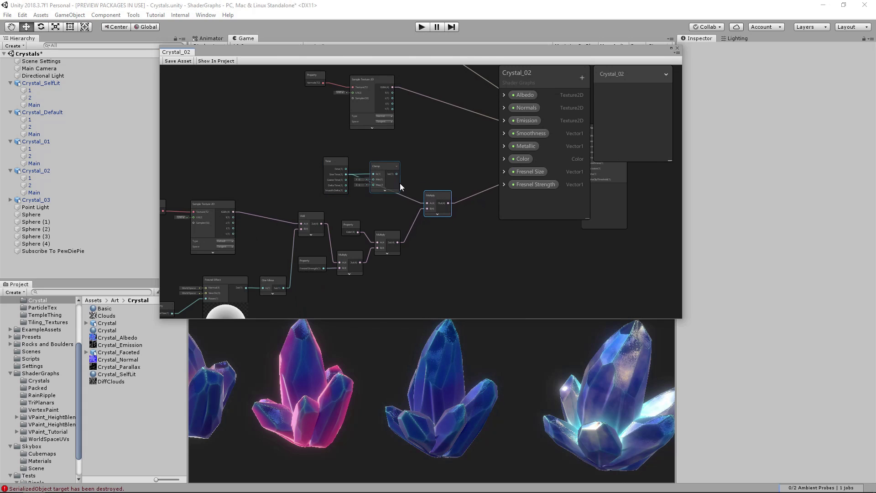
left_click(412, 200)
key("Delete")
left_click(415, 225)
key("Delete")
middle_click_drag(391, 252, 272, 265)
left_click_drag(280, 255, 468, 167)
middle_click_drag(275, 194, 372, 197)
- Connect the Clamp output to the time Multiply's A input and move the Time, Clamp and Multiply nodes back above the emission texture
left_click_drag(378, 190, 408, 218)
left_click_drag(410, 221, 315, 176)
left_click_drag(366, 186, 265, 178)
- Multiply the emission texture's RGBA output by the unclamped Sine Time and connect the product to the Add node's A input
scroll(265, 179, "up", 3)
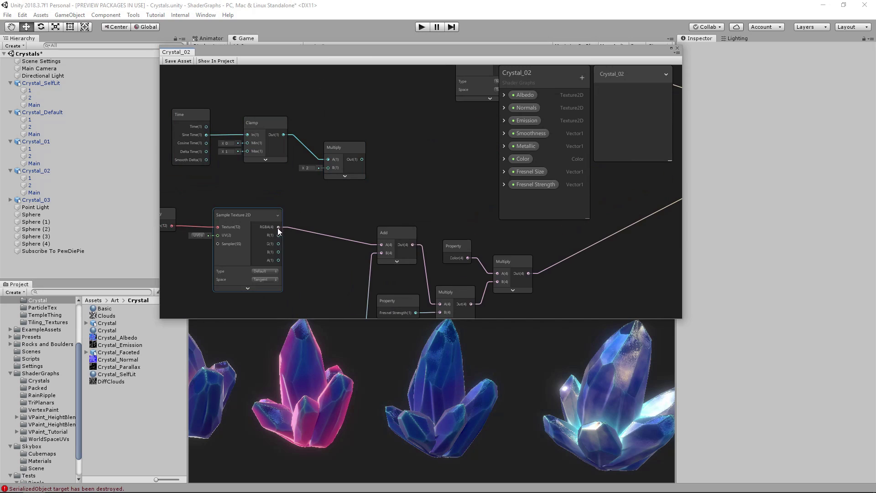
left_click_drag(278, 227, 329, 168)
key("f")
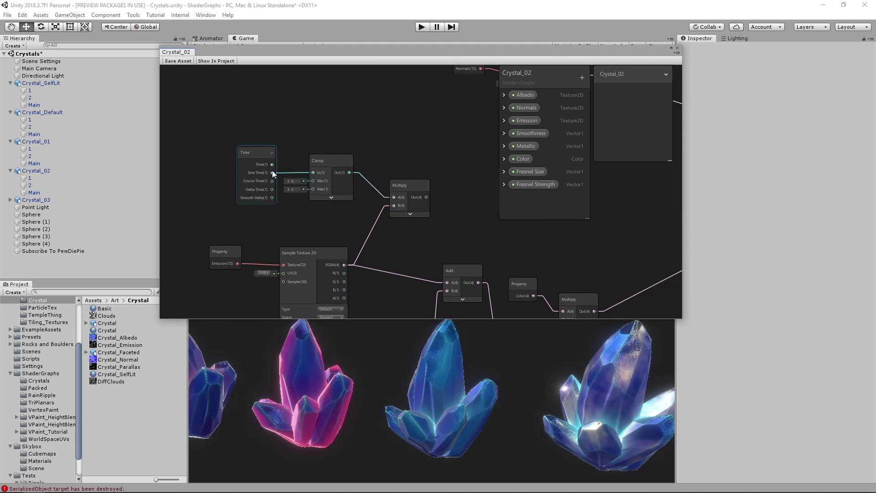
left_click_drag(272, 173, 395, 198)
middle_click_drag(421, 270, 373, 234)
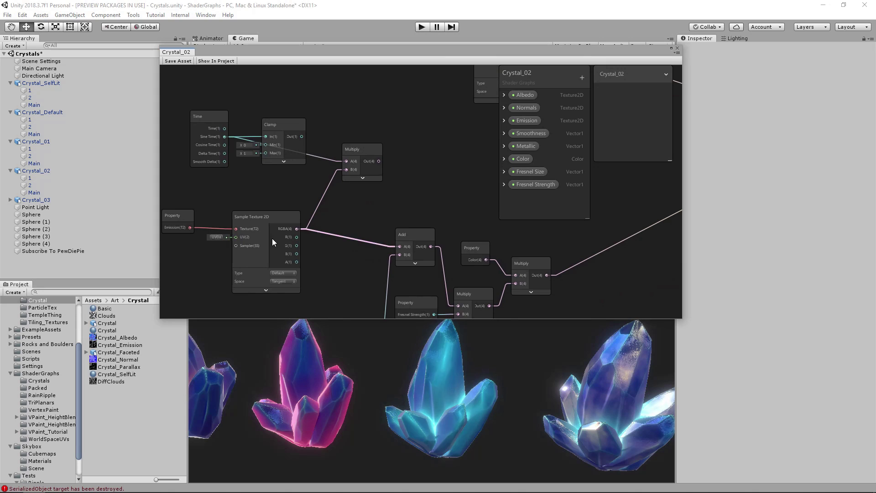
left_click_drag(378, 161, 399, 245)
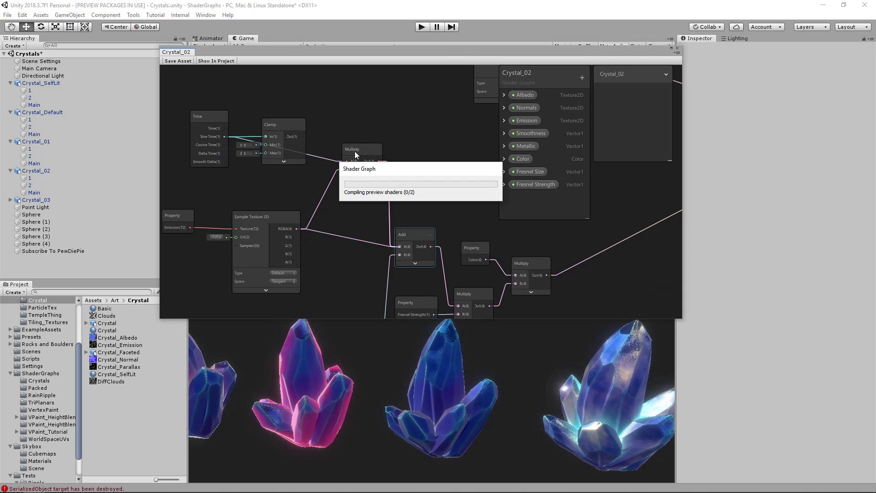
- Move the time Multiply closer to the emission texture, save the shader asset, and view the pulsing emission on the crystal
left_click_drag(355, 159, 341, 175)
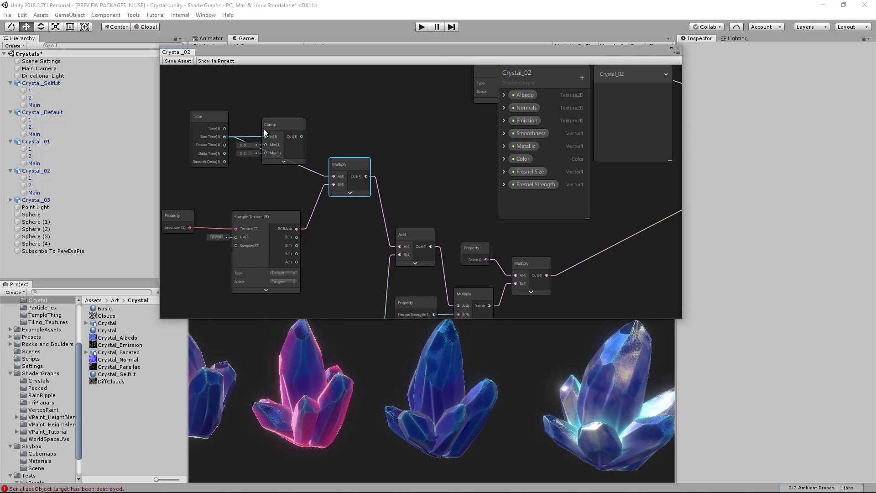
left_click(177, 61)
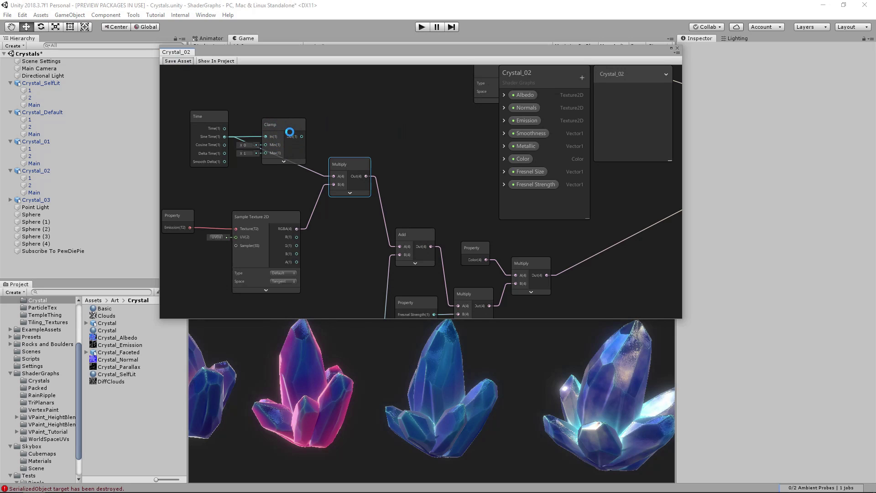
left_click_drag(427, 384, 476, 395, "alt")
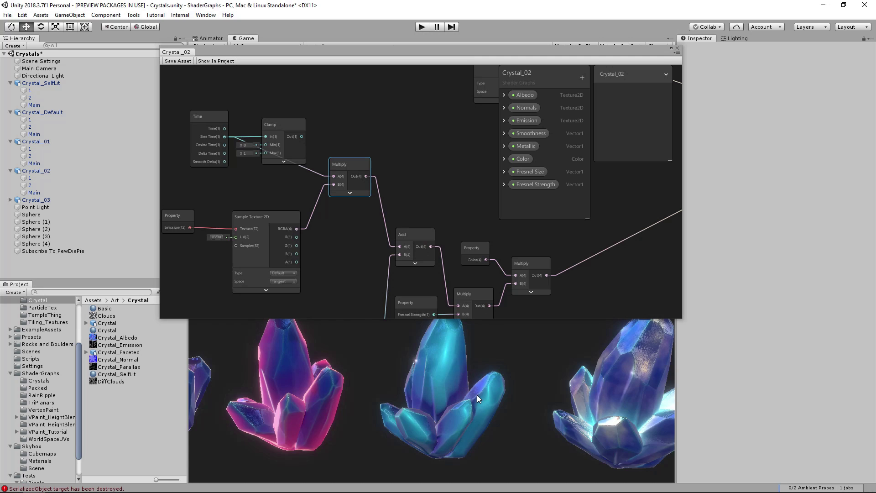
scroll(475, 397, "down", 5)
mouse_move(468, 394)
left_mouse_down("alt")
mouse_move(530, 392)
mouse_move(477, 391)
mouse_move(462, 450)
mouse_move(464, 387)
left_mouse_up("alt")
- Reconnect the Clamp output to the time Multiply's A input, and link the emission texture's RGBA directly to Add's A, deleting its link to the Multiply
left_click_drag(302, 136, 334, 177)
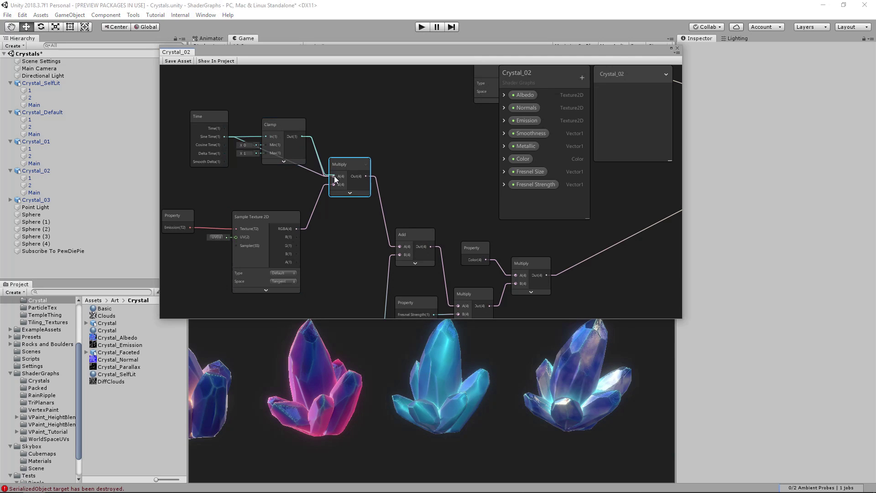
middle_click_drag(471, 228, 416, 230)
scroll(402, 224, "down", 2)
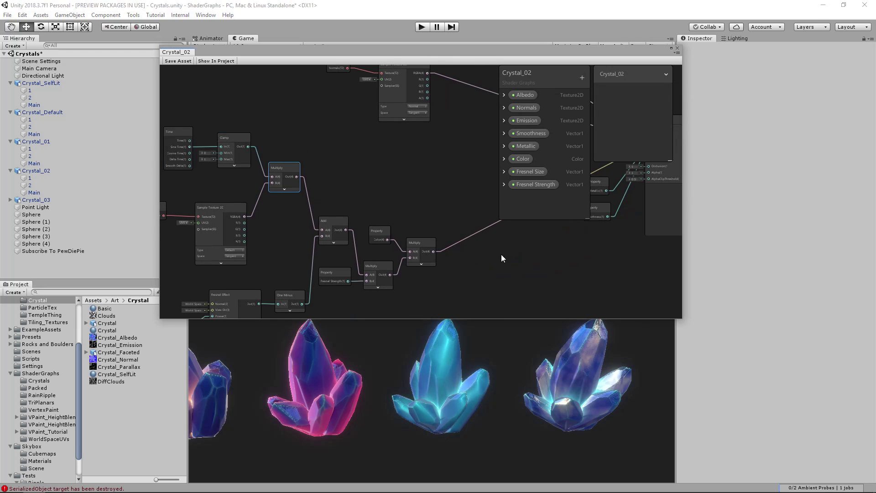
left_click_drag(244, 217, 322, 230)
left_click(262, 202)
key("Delete")
- Move the Time, Clamp and Multiply nodes past the Add, route the Color Multiply through the time Multiply into the PBR Master's Emission, and save the asset
left_click_drag(175, 119, 283, 172)
left_click_drag(277, 165, 450, 188)
left_click_drag(433, 252, 448, 207)
middle_click_drag(481, 193, 278, 217)
left_click_drag(268, 223, 445, 171)
middle_click_drag(320, 201, 502, 183)
left_click(182, 61)
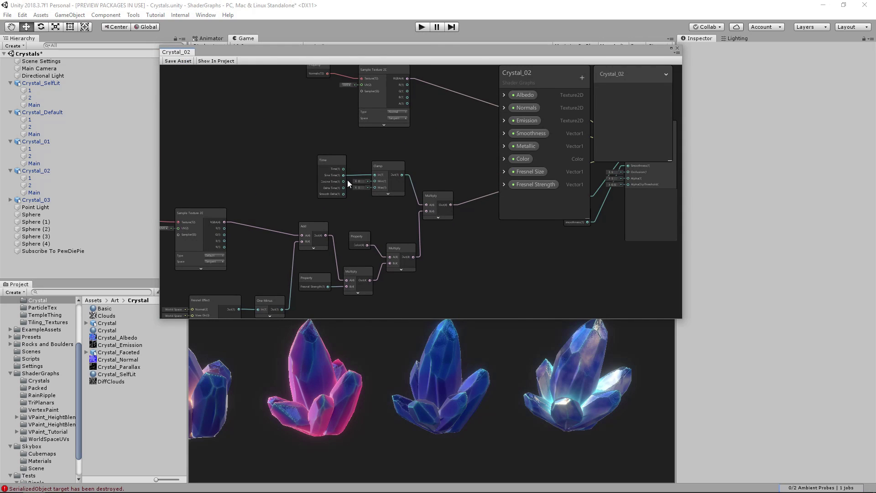
- Examine how the Time, Clamp and Multiply nodes drive the pulse of the combined emission and Fresnel glow
middle_click_drag(432, 191, 429, 193)
scroll(331, 174, "up", 1)
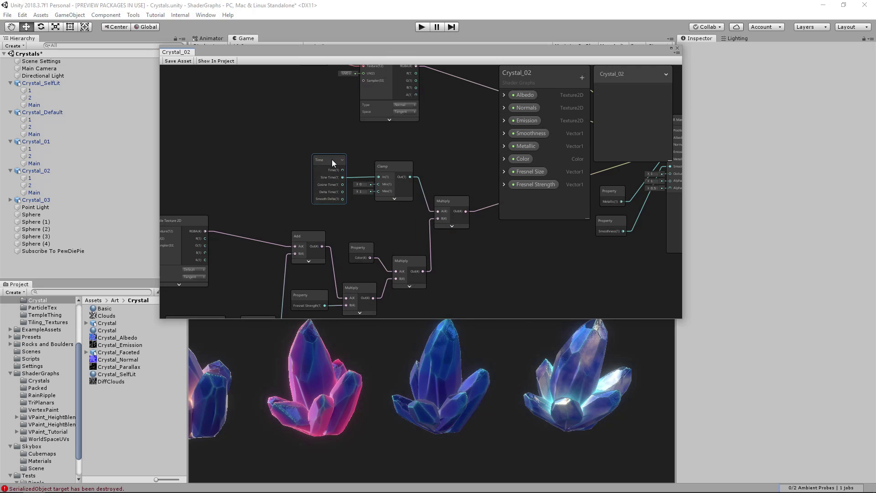
mouse_move(328, 161)
left_mouse_down()
mouse_move(297, 155)
mouse_move(331, 160)
left_mouse_up()
scroll(356, 188, "up", 4)
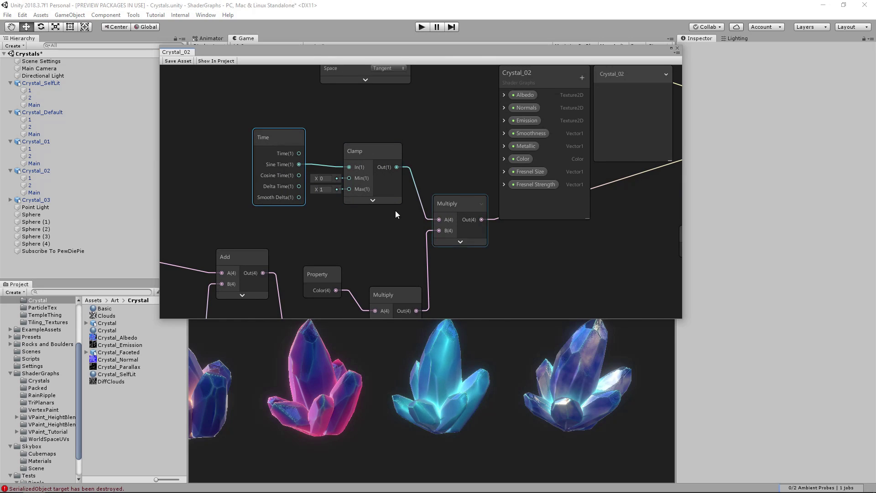
scroll(258, 259, "down", 4)
middle_click_drag(259, 259, 437, 240)
middle_click_drag(415, 210, 340, 224)
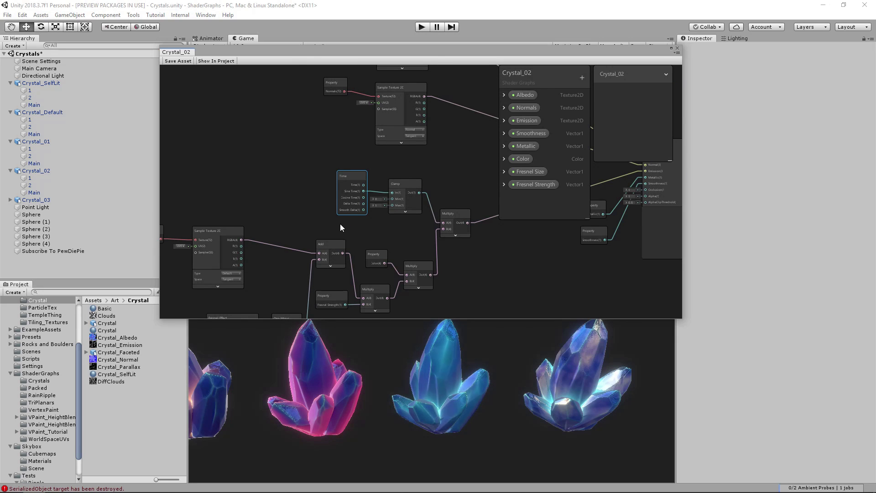
left_click_drag(348, 175, 345, 173)
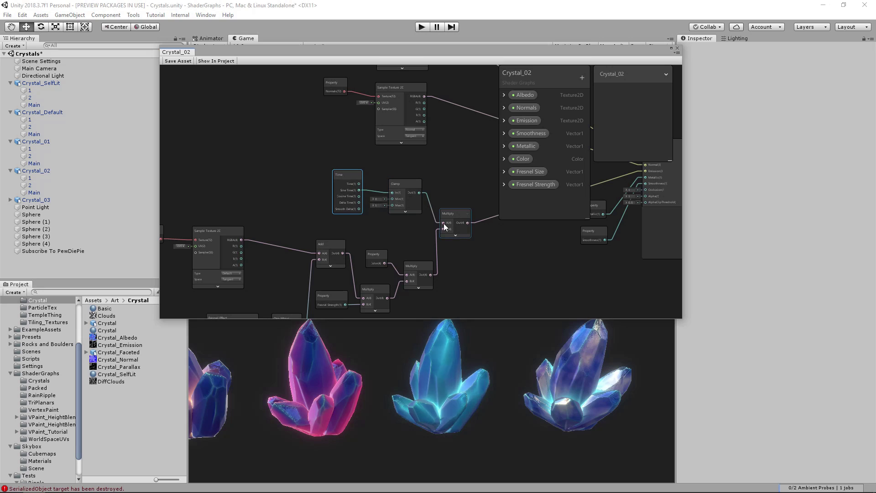
scroll(450, 220, "up", 2)
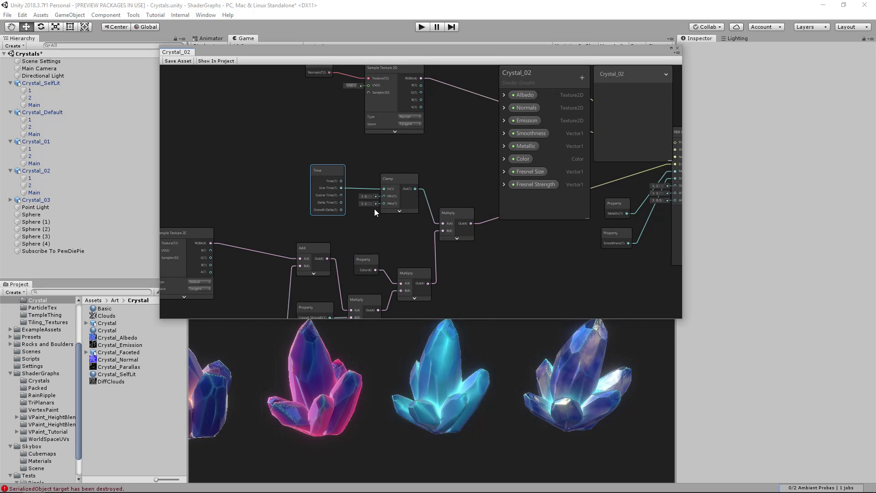
left_click_drag(328, 175, 325, 161)
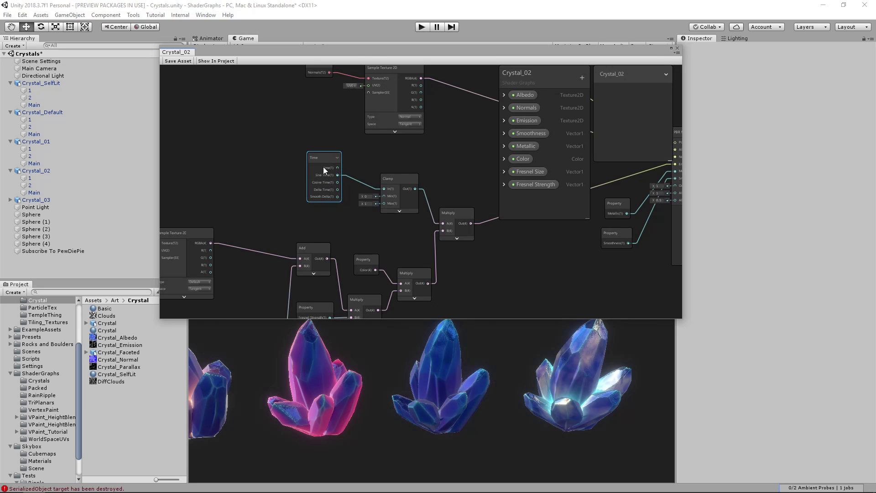
left_click_drag(322, 160, 331, 161)
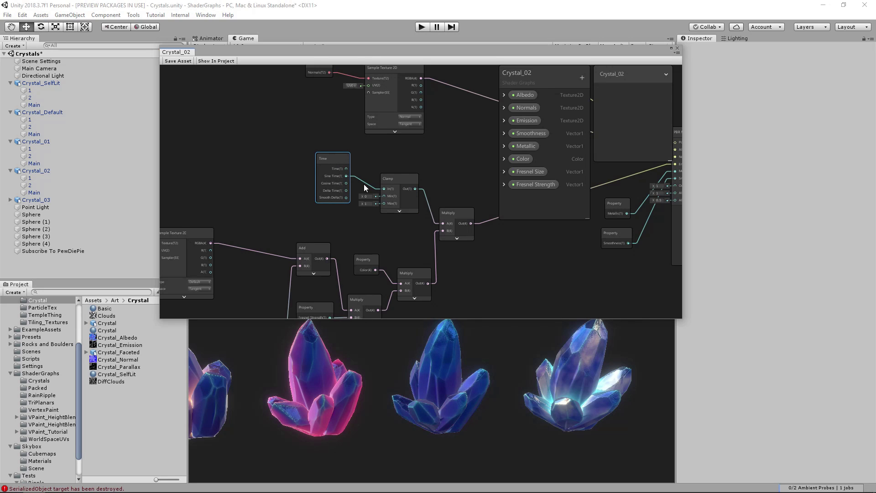
- Add a Multiply node between Time and Clamp with its preview collapsed, and connect Sine Time to its A input
scroll(364, 185, "up", 2)
left_click_drag(326, 152, 254, 120)
middle_click_drag(303, 204, 356, 207)
left_click(355, 207)
key("space")
type("mult")
left_click(338, 233)
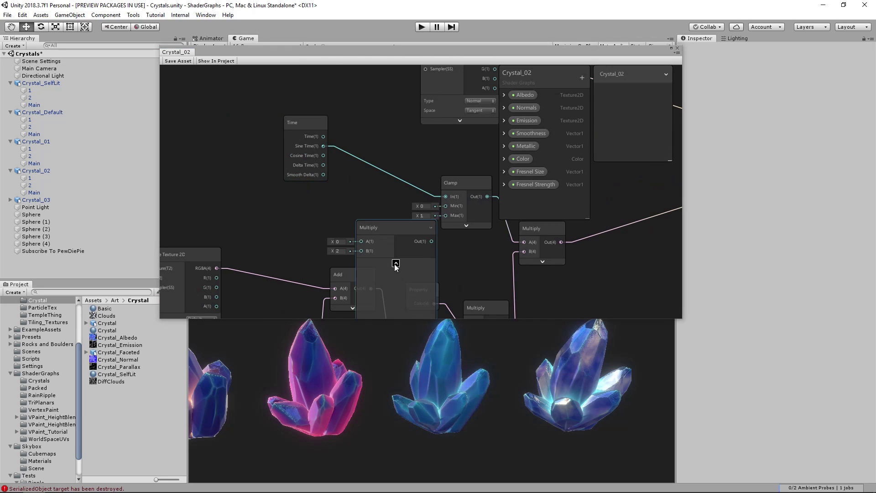
left_click_drag(379, 188, 385, 157)
left_click(394, 208)
left_click_drag(323, 146, 370, 170)
- Add a Vector 1 node below the Time node and set its X value to 10
left_click(307, 215)
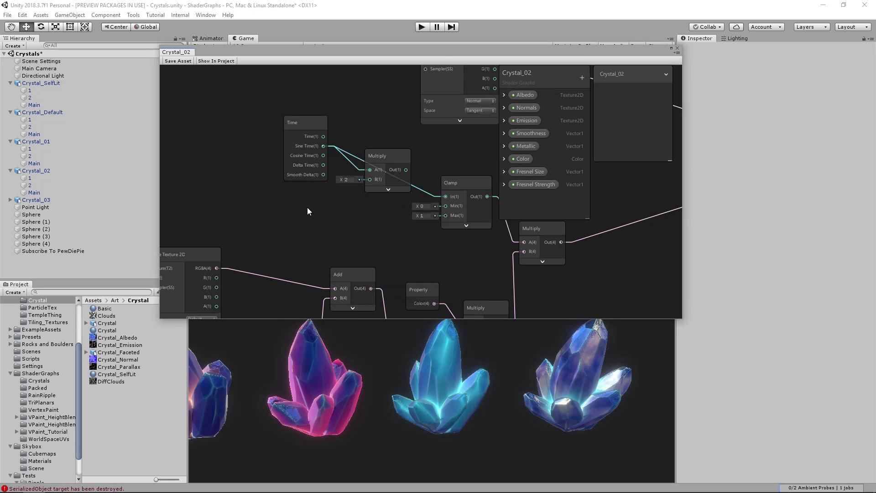
key("space")
type("vec")
left_click(290, 231)
left_click_drag(323, 227, 309, 202)
left_click(281, 218)
type("10")
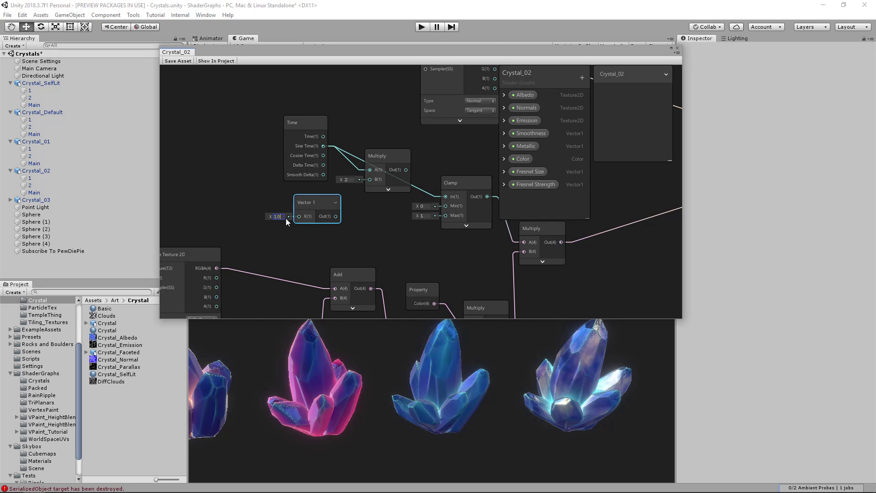
- Connect Vector 1 to the new Multiply's B input and the Multiply output to the Clamp's In input, and save the shader asset
left_click_drag(314, 203, 446, 197)
left_click(439, 196)
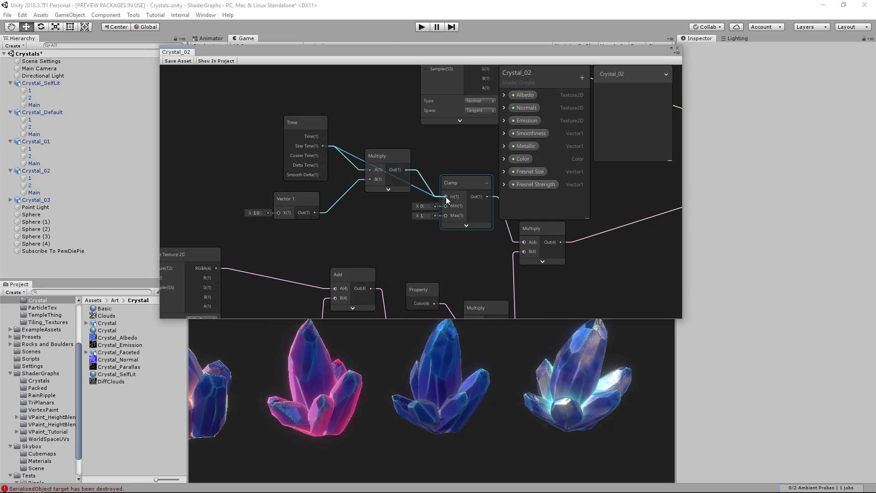
left_click_drag(390, 153, 392, 151)
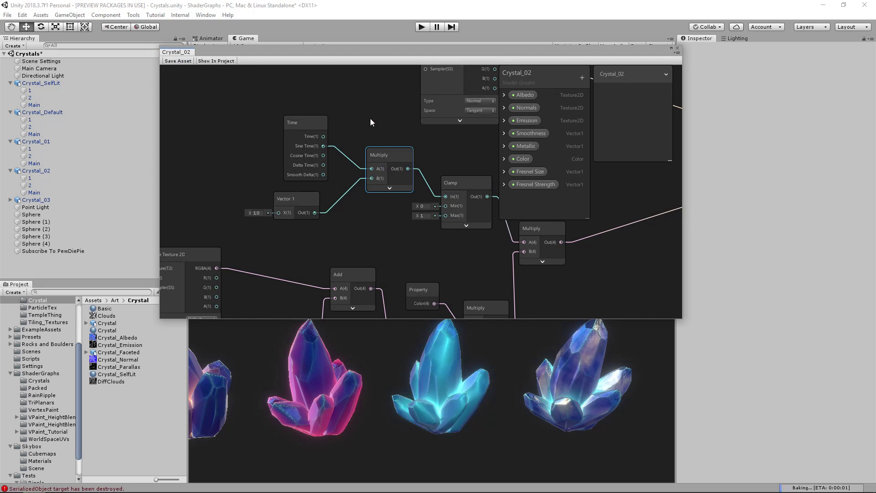
middle_click_drag(464, 371, 458, 380)
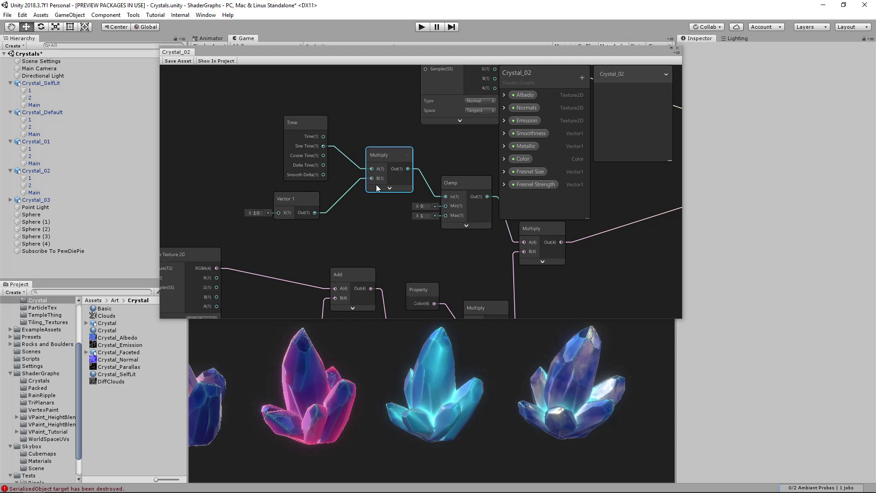
- Move the Time node well away from the new Multiply and delete the Sine Time link between them
middle_click_drag(307, 130, 345, 155)
left_click(332, 224)
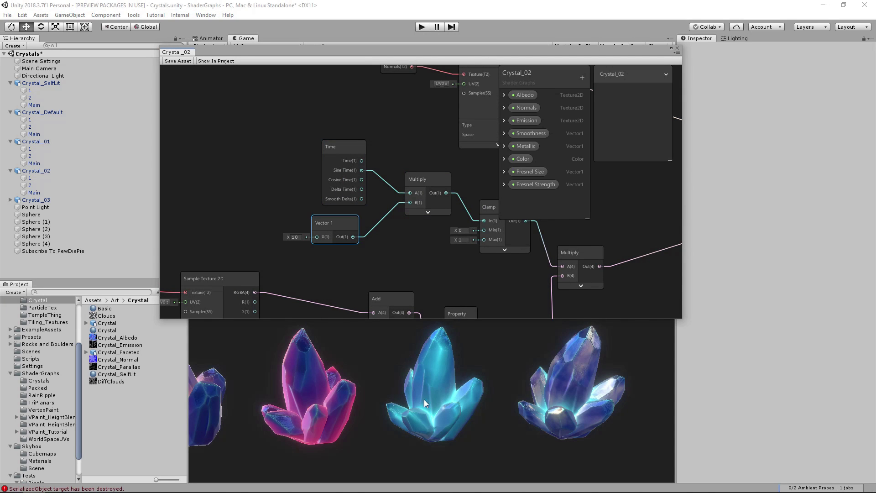
middle_click_drag(300, 137, 324, 156)
left_click(277, 161)
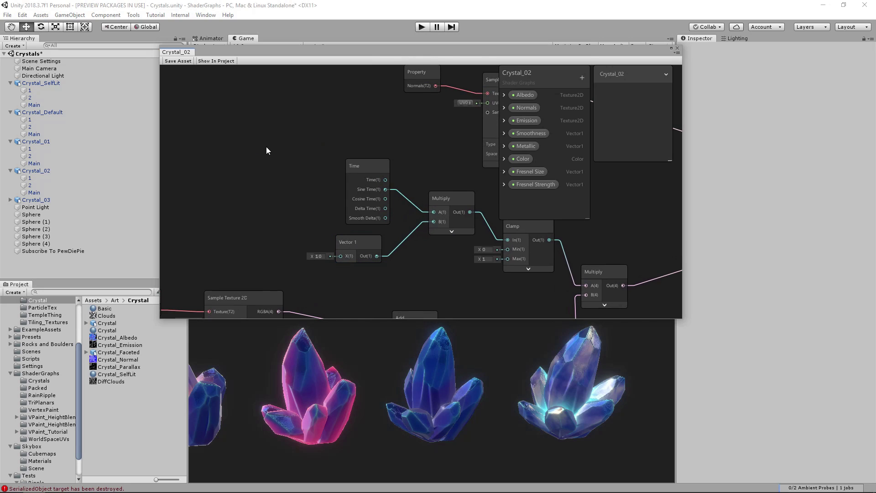
left_click_drag(354, 166, 220, 133)
left_click_drag(339, 155, 310, 188)
key("Delete")
left_click(226, 131)
left_click_drag(225, 130, 219, 123)
- Add a Sine node beside the Time node and collapse its preview
left_click(341, 157)
key("space")
type("sine")
left_click(312, 177)
left_click_drag(354, 169, 350, 150)
left_click(365, 186)
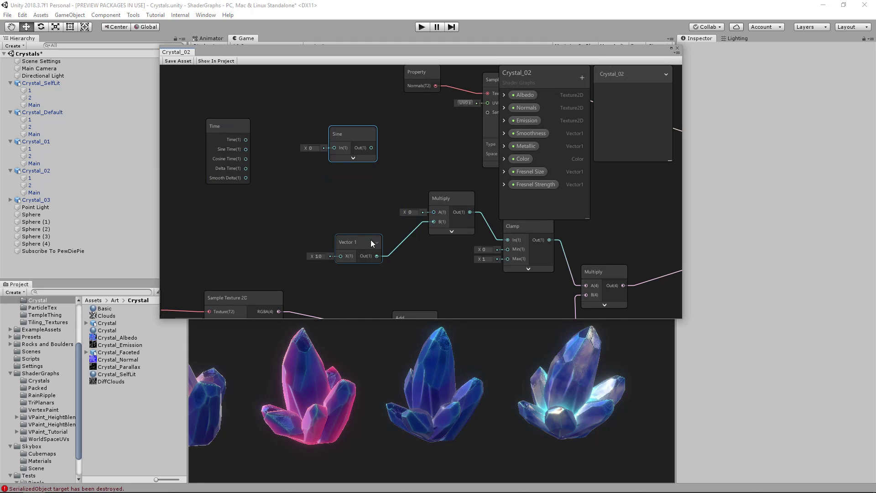
- Move the Multiply and Vector 1 nodes away from the Clamp and delete the link between the Multiply and the Clamp
left_click_drag(346, 184, 449, 245)
left_click_drag(448, 214, 365, 212)
left_click(445, 210)
key("Delete")
- Place the Multiply and Vector 1 nodes near the Time node and connect the Time output to the Multiply's A input
left_click_drag(244, 193, 366, 246)
left_click_drag(367, 209, 317, 199)
left_click(371, 196)
middle_click_drag(372, 196, 410, 199)
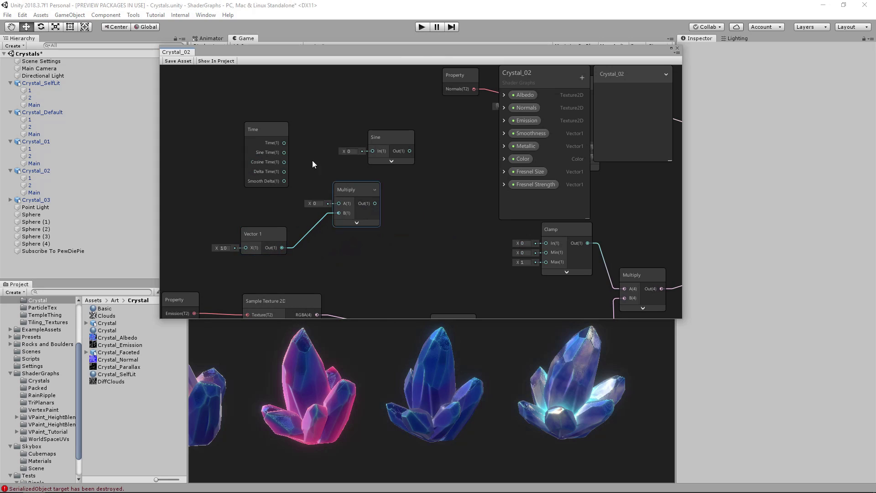
left_click_drag(284, 143, 339, 203)
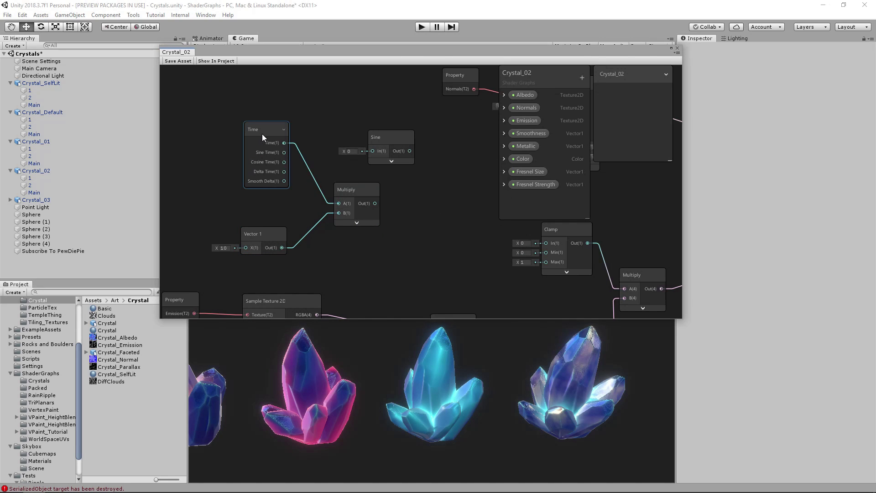
left_click_drag(262, 133, 260, 151)
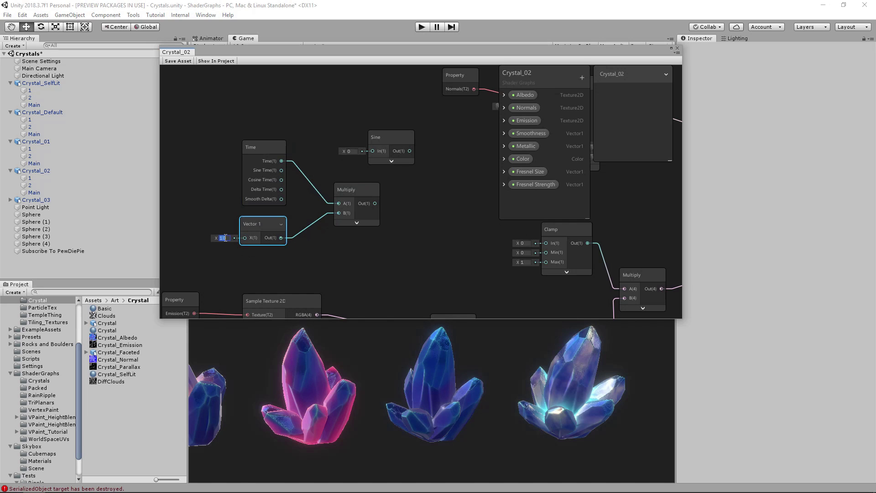
right_click(263, 223)
left_click(308, 292)
left_click(594, 316)
- Convert the Vector 1 node to an exposed property and rename it Pulse Speed
right_click(275, 229)
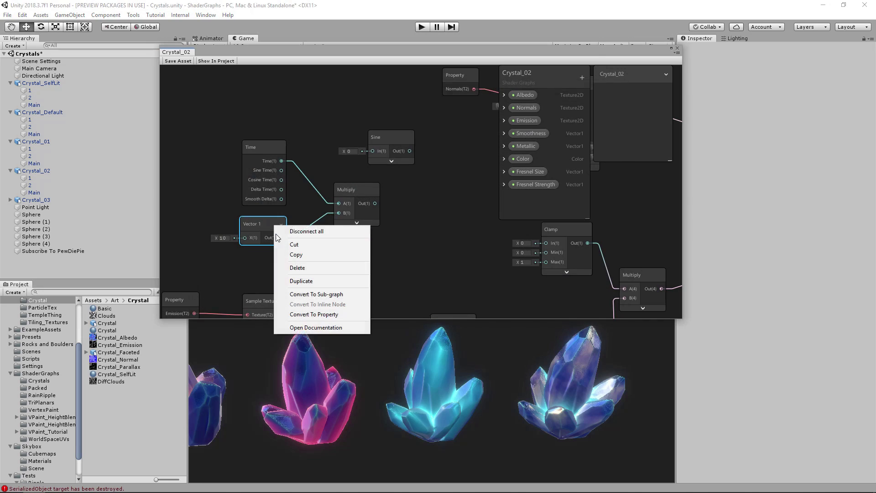
left_click(327, 315)
right_click(523, 199)
left_click(534, 205)
type("Pulse")
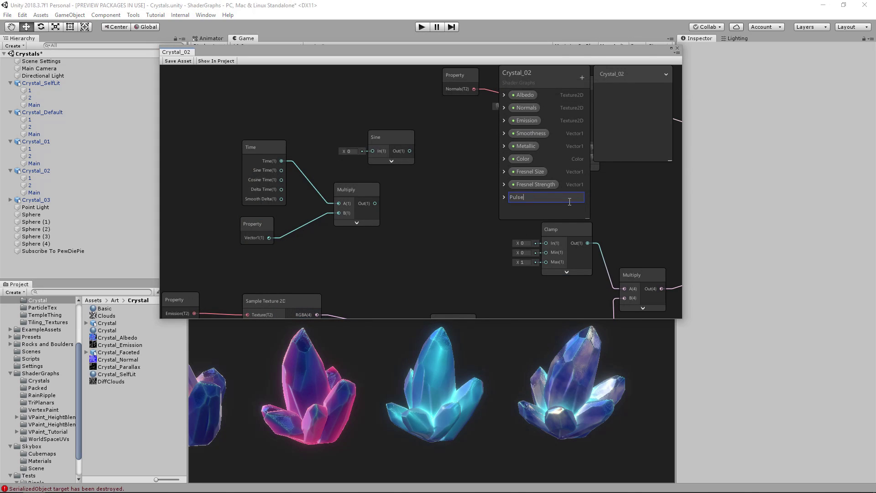
type(" Speed")
key("Return")
- Connect the Multiply output to the Sine node's In input and set the Pulse Speed property's default to 1
middle_click_drag(398, 199, 340, 194)
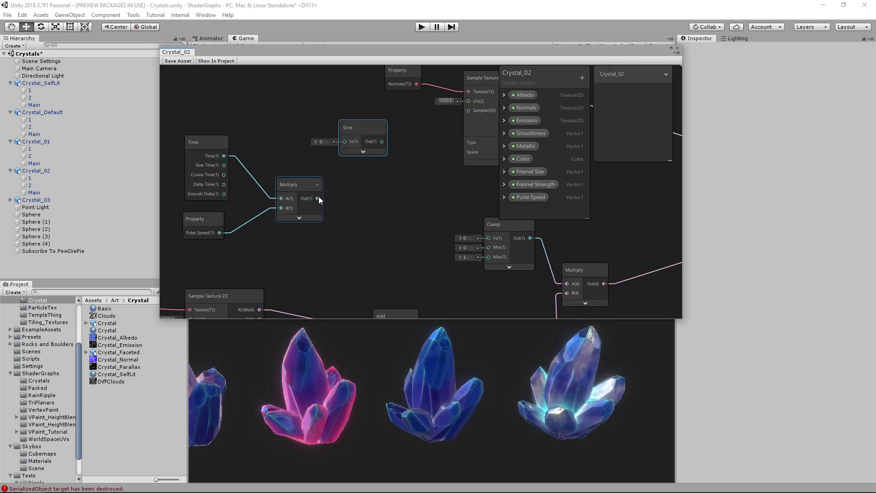
left_click_drag(346, 146, 345, 143)
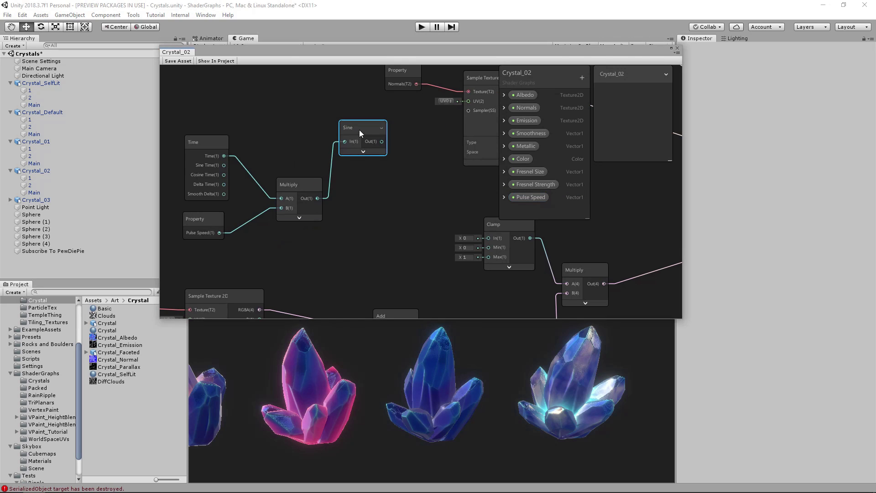
left_click(504, 197)
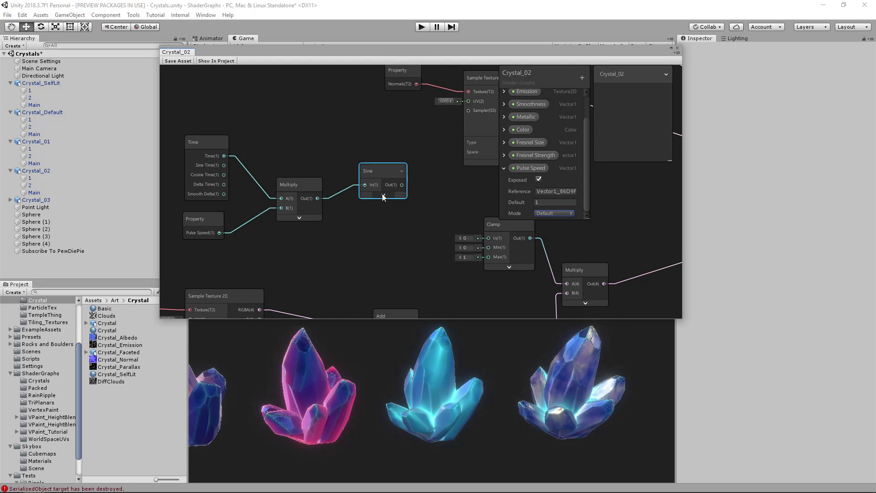
- Align the Sine node beside the Multiply, connect its output to the Clamp's In input, and save the shader asset
left_click_drag(389, 184, 389, 198)
middle_click_drag(413, 222, 359, 196)
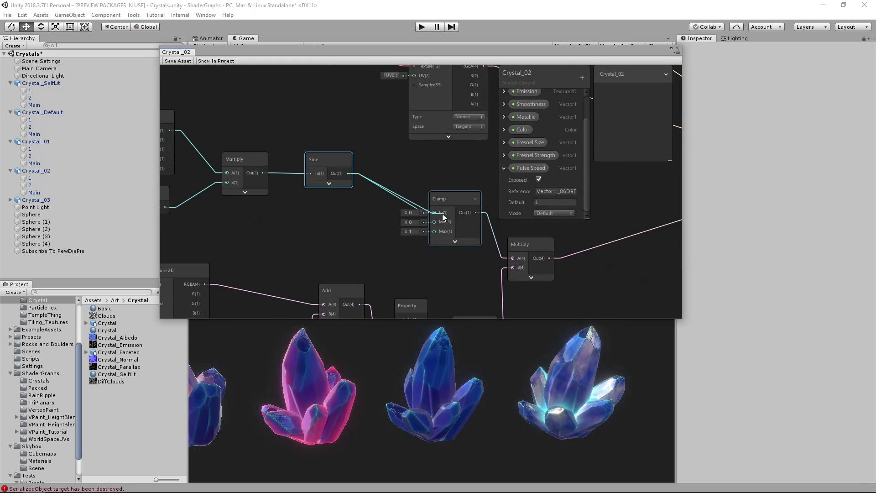
left_click_drag(443, 217, 438, 213)
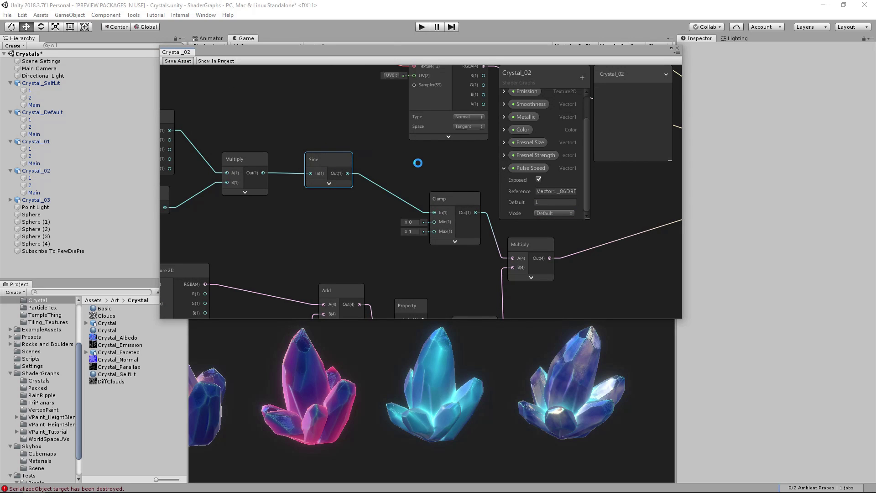
- Select the Main mesh of Crystal_02 in the scene and set its material's Pulse Speed to 10
left_click(443, 358)
left_click(444, 359)
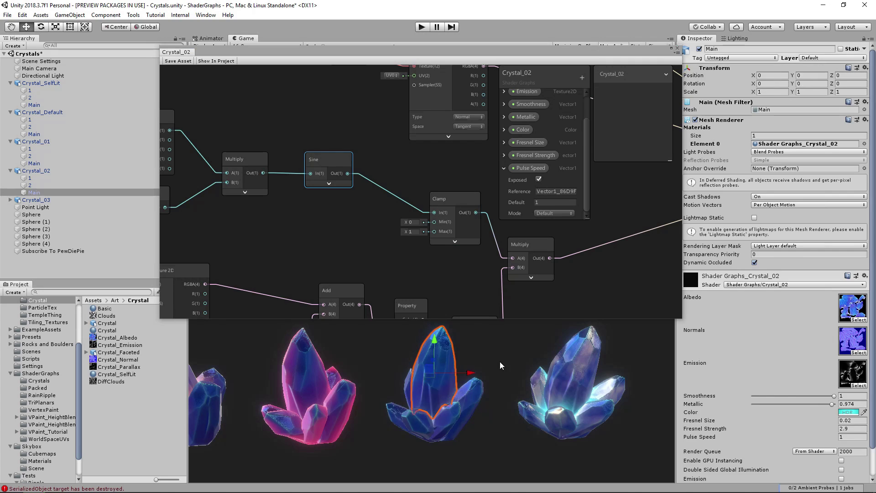
left_click(854, 407)
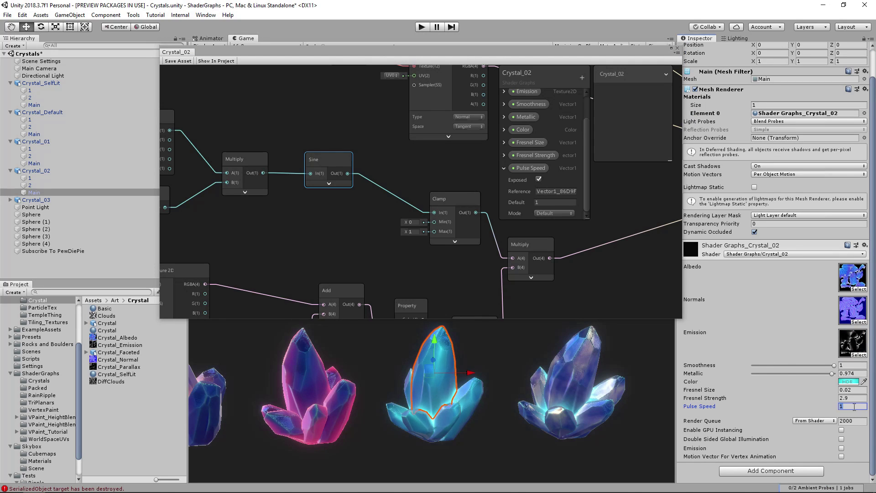
type("0")
key("Tab")
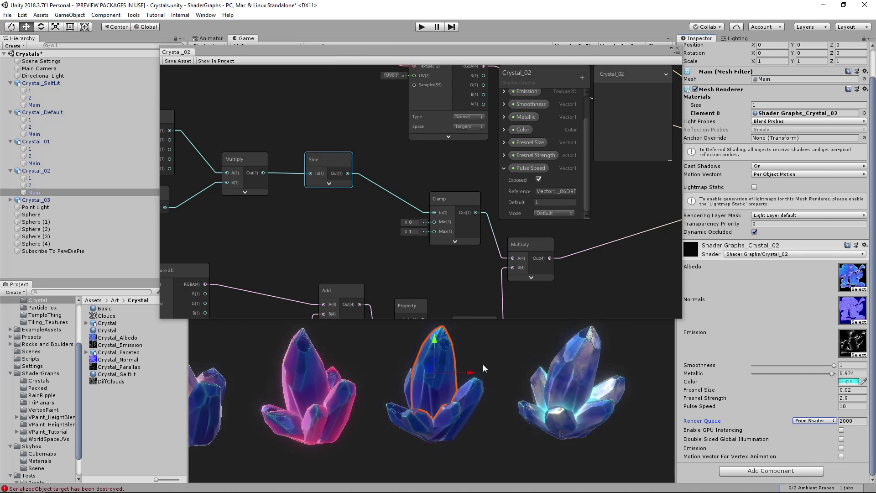
- Add a Random Range node to the Crystal_02 graph and place it above the Time and Multiply nodes
middle_click_drag(314, 178, 403, 214)
left_click(302, 173)
middle_click_drag(276, 159, 308, 165)
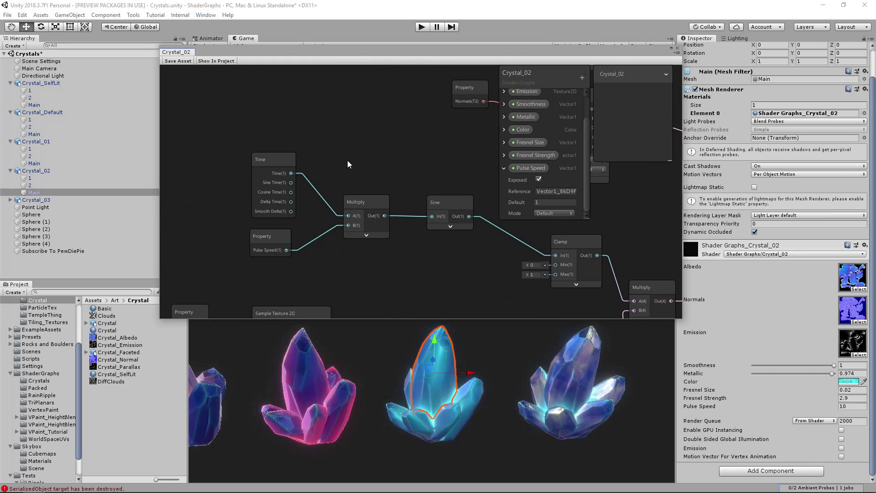
key("space")
type("ran")
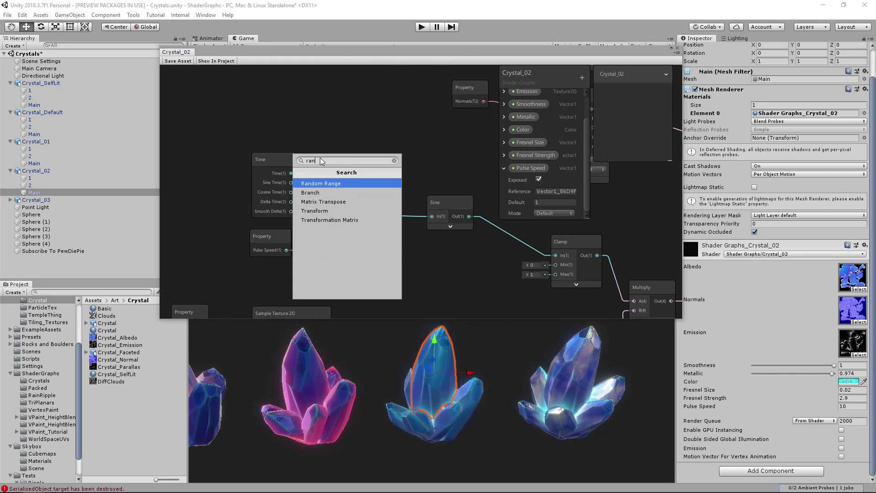
left_click(331, 183)
left_click_drag(369, 180, 363, 103)
left_click(381, 147)
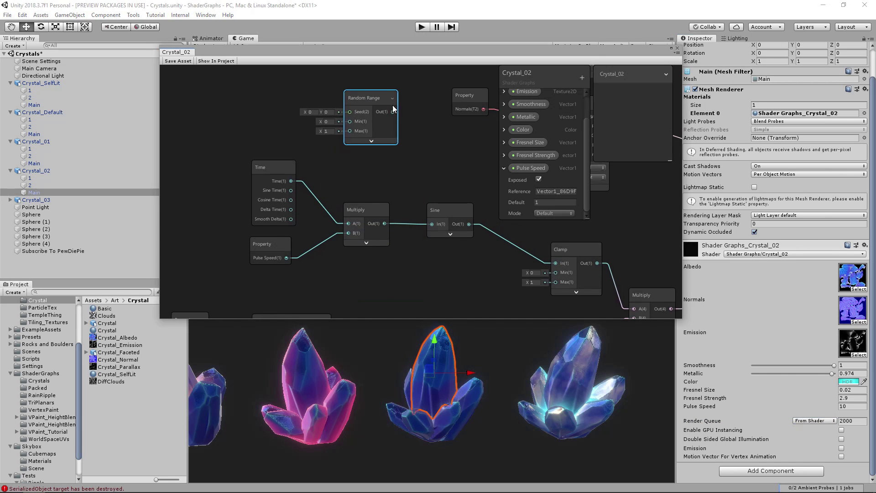
- Connect the Time output to the Random Range node's Seed input and set its Max to 4
left_click_drag(291, 183, 363, 127)
left_click(349, 137)
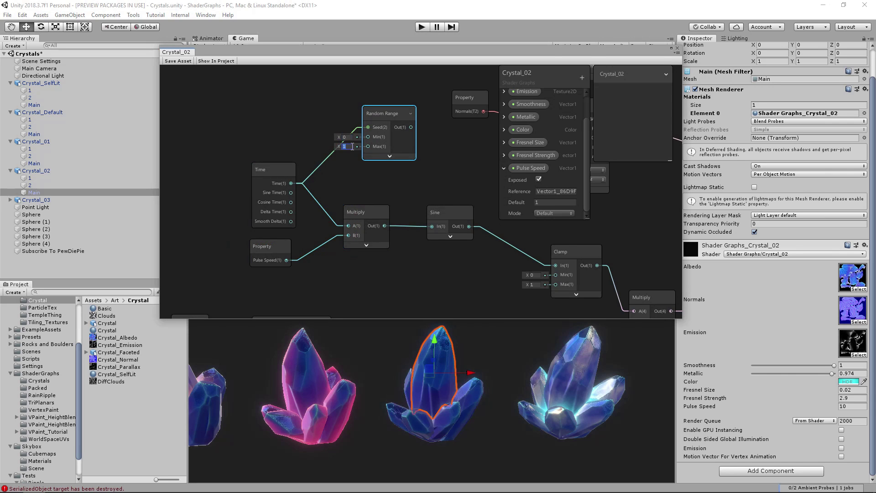
left_click(350, 147)
type("4")
- Connect the Random Range output to the Sine node's In input in place of the Multiply, and save the shader asset
left_click(427, 166)
middle_click_drag(427, 166, 380, 161)
left_click_drag(344, 111, 330, 123)
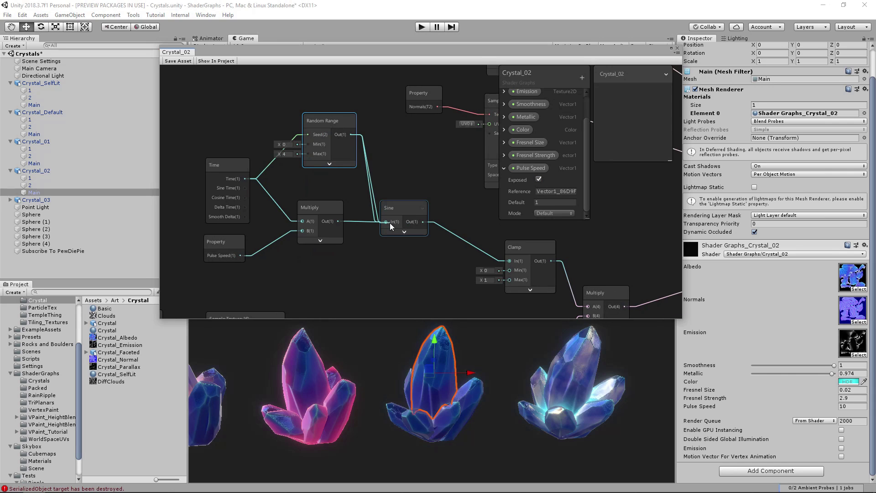
left_click_drag(391, 226, 387, 224)
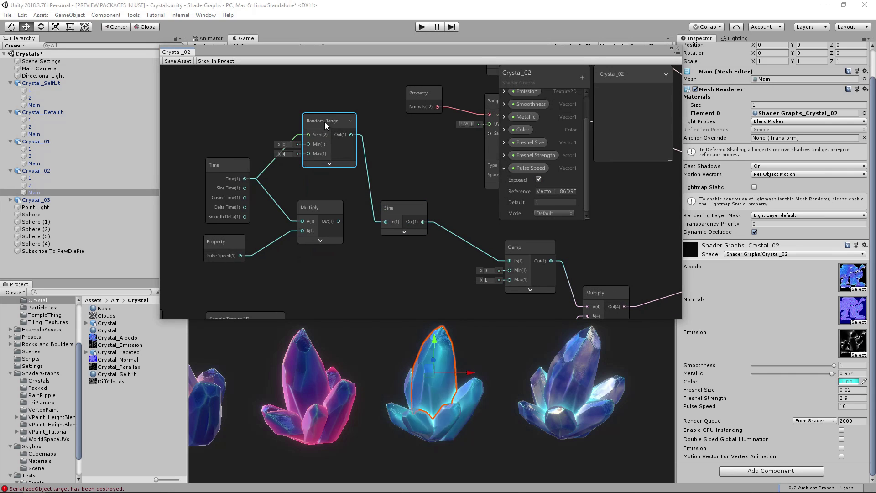
left_click_drag(325, 122, 330, 128)
left_click(184, 62)
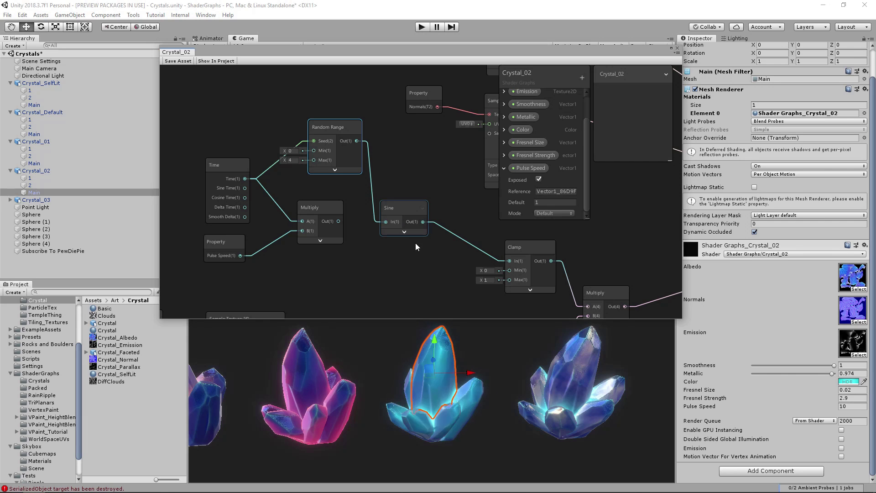
- Reconnect the Multiply output to the Sine node's In input and delete the Random Range node
left_click_drag(489, 377, 355, 262, "alt")
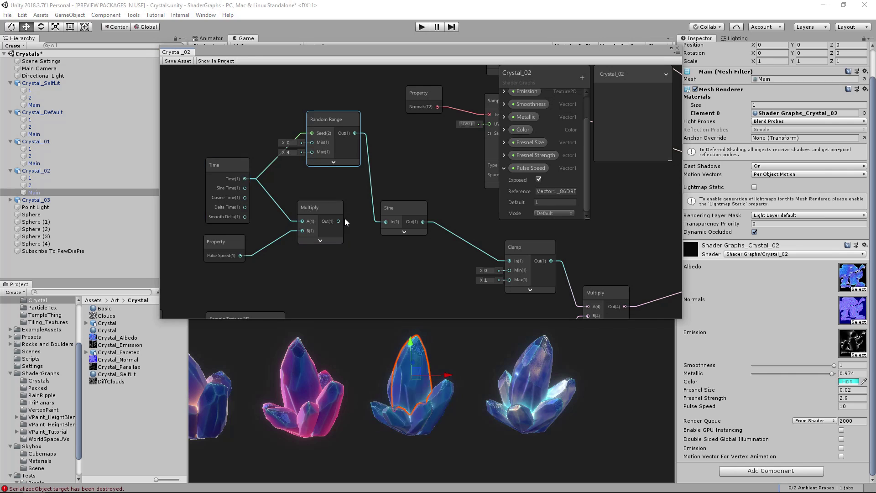
left_click_drag(387, 224, 386, 222)
left_click(317, 125)
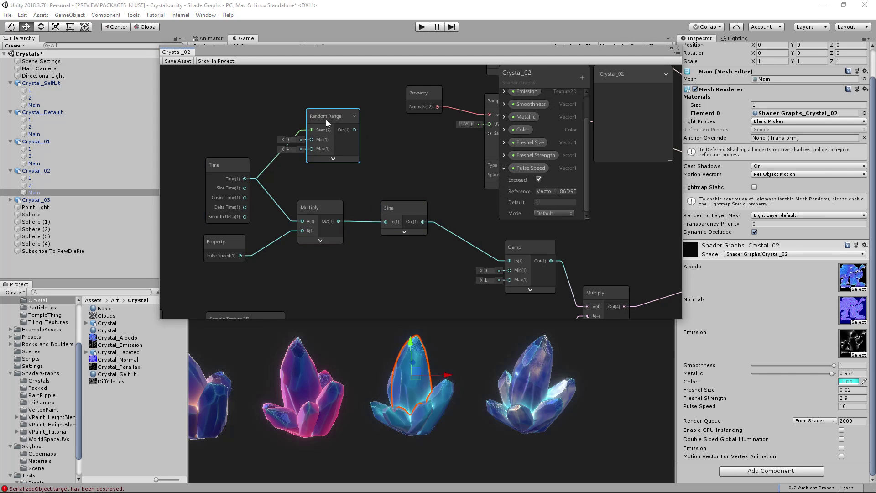
key("Delete")
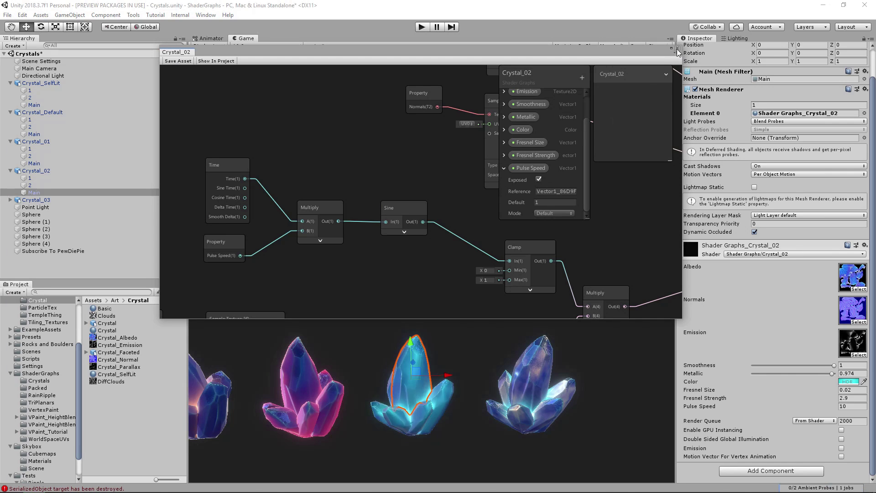
- Set the Crystal_02 material's Pulse Speed to 3 and return to the scene
left_click(852, 406)
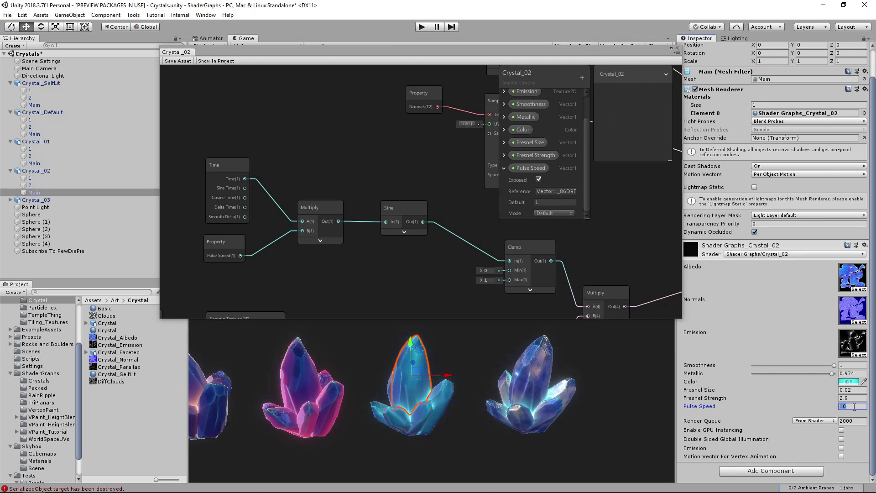
type("3")
key("Tab")
left_click(553, 355)
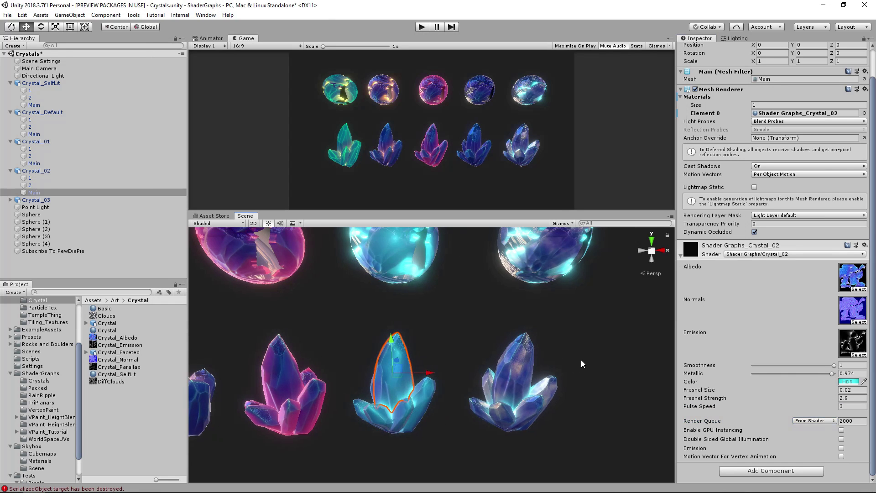
- Frame Crystal_03 in the scene and examine the depth effect inside its surface from several angles
left_click(513, 382)
key("f")
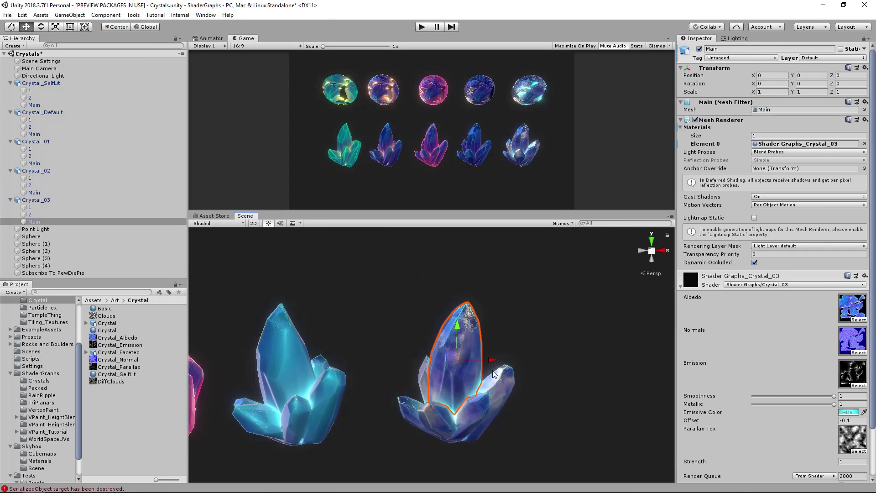
left_click(532, 355)
scroll(527, 355, "up", 6)
left_click_drag(474, 360, 460, 387, "alt")
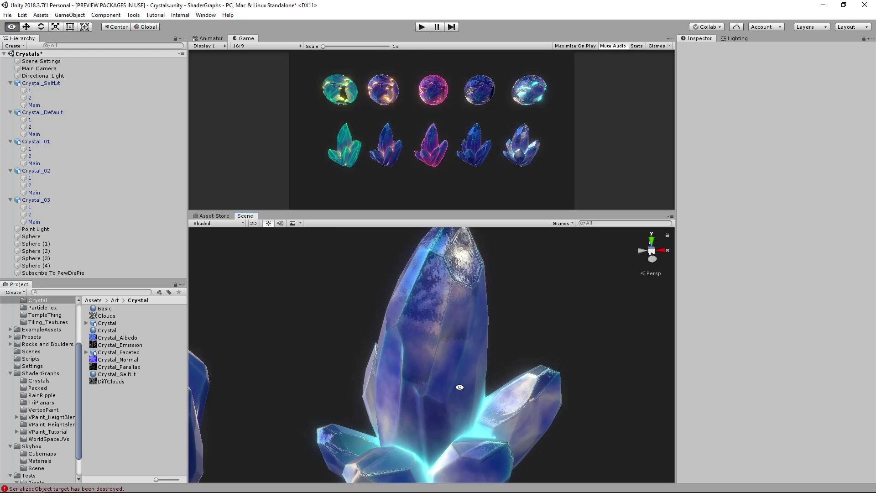
left_click_drag(446, 386, 397, 371, "alt")
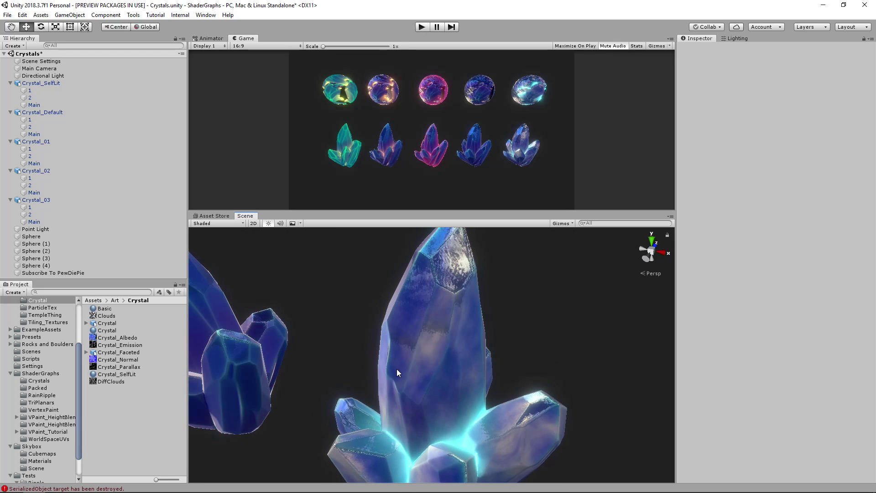
left_click_drag(445, 365, 494, 342, "alt")
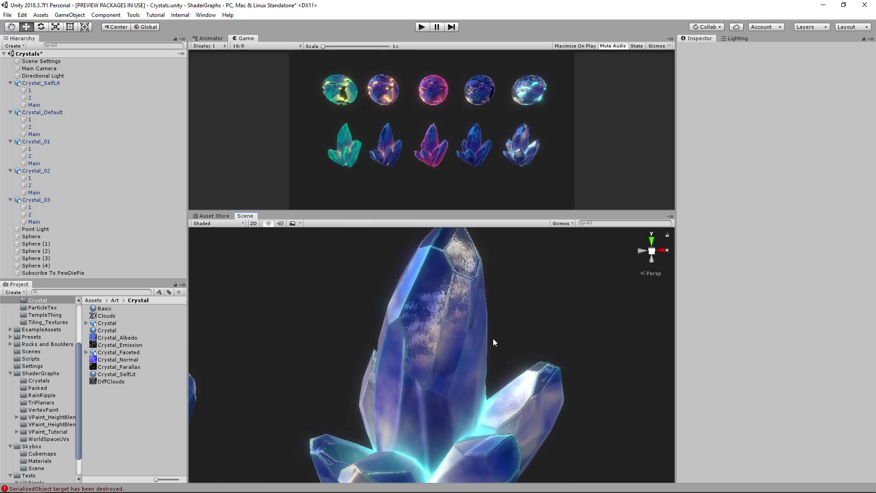
left_click_drag(493, 340, 532, 360, "alt")
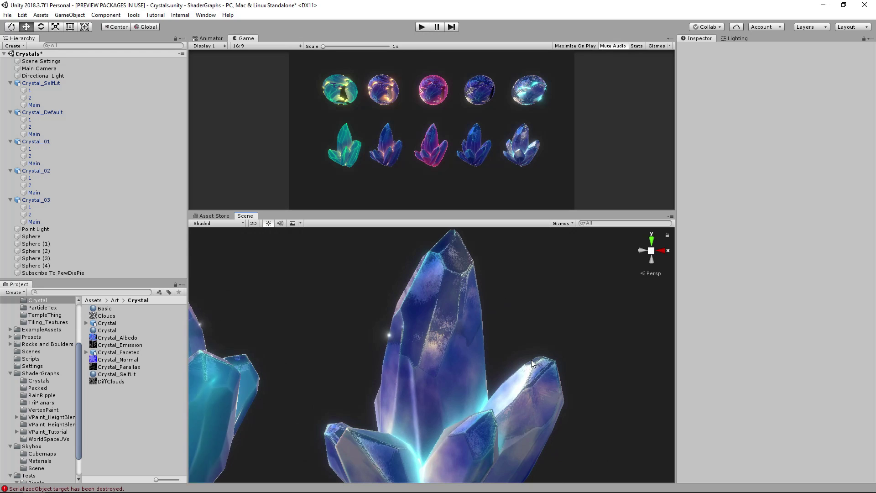
left_click_drag(498, 346, 414, 345, "alt")
- Select the Main mesh of Crystal_03 and try a vein-patterned texture as its material's Parallax Tex
left_click(467, 346)
left_click(463, 361)
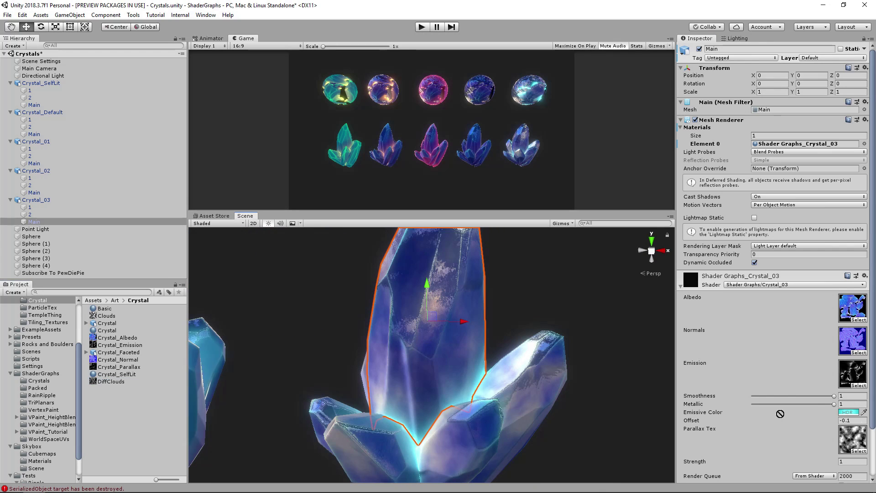
left_click_drag(865, 446, 865, 445)
left_click_drag(525, 344, 566, 315, "alt")
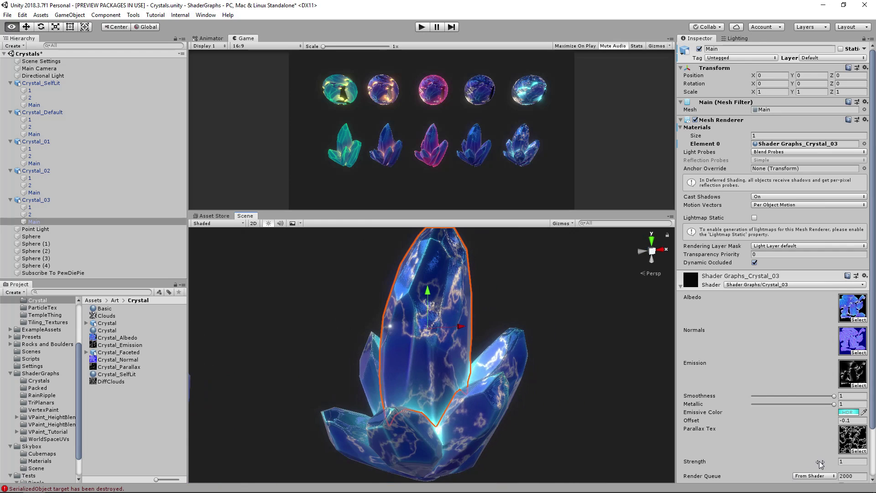
- Put the cloud texture back as Crystal_03's Parallax Tex and set the material's Strength to 0.17
left_click_drag(760, 464, 765, 463)
left_click_drag(509, 359, 486, 360, "alt")
right_click_drag(487, 361, 465, 368, "alt")
left_click_drag(465, 367, 497, 315, "alt")
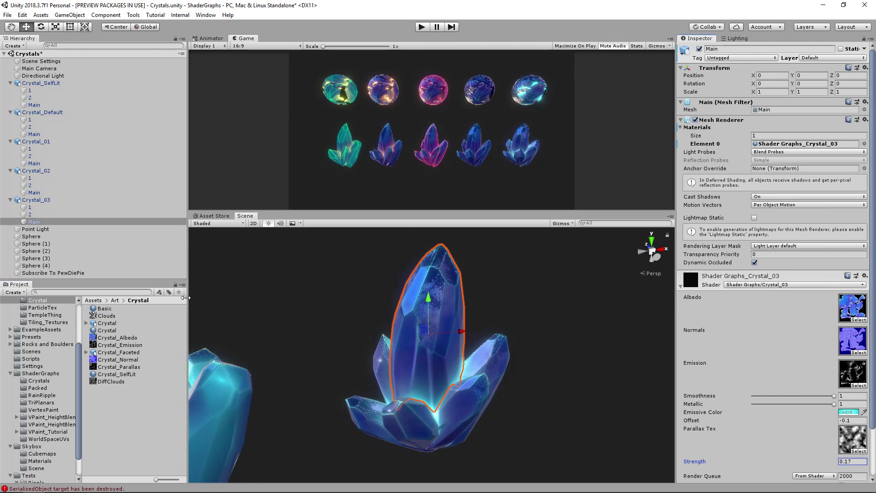
- Set the Crystal_03 material's Strength to 0.56 and deselect the crystal
left_click(102, 316)
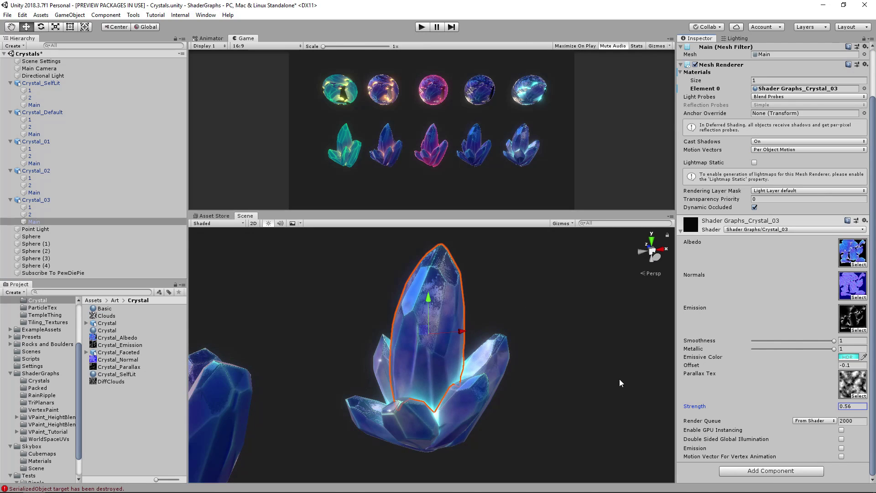
left_click_drag(315, 341, 588, 338, "alt")
scroll(402, 328, "up", 4)
left_click(589, 338)
- Compare Crystal_03 with Crystal_Default and the other crystals in the scene
scroll(502, 338, "down", 8)
middle_click_drag(420, 342, 491, 363)
scroll(490, 363, "down", 3)
left_click_drag(491, 363, 513, 355, "alt")
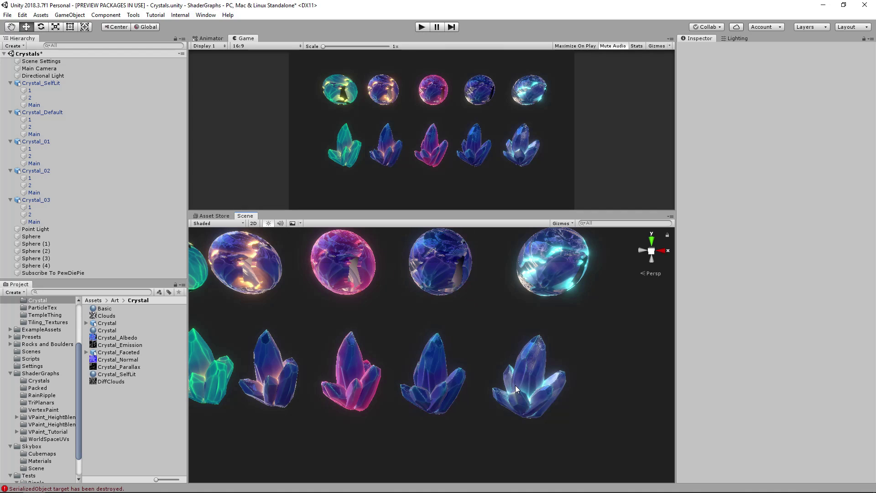
middle_click_drag(493, 376, 516, 380)
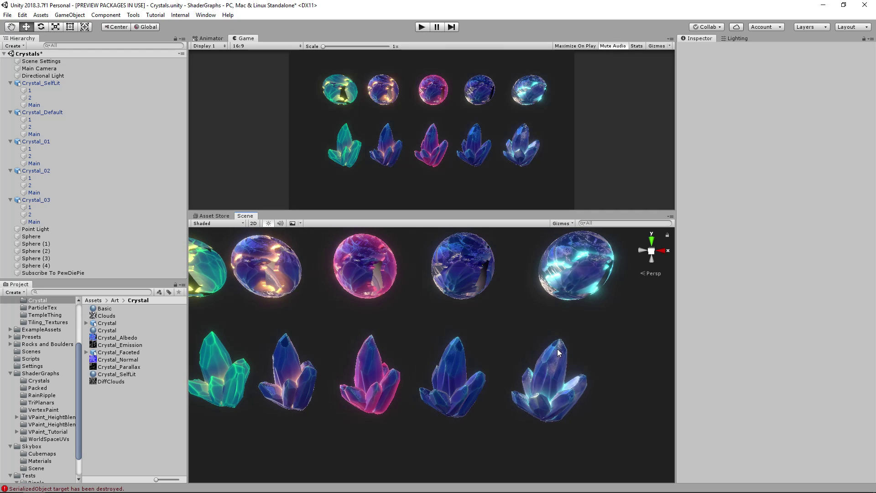
left_click(286, 355)
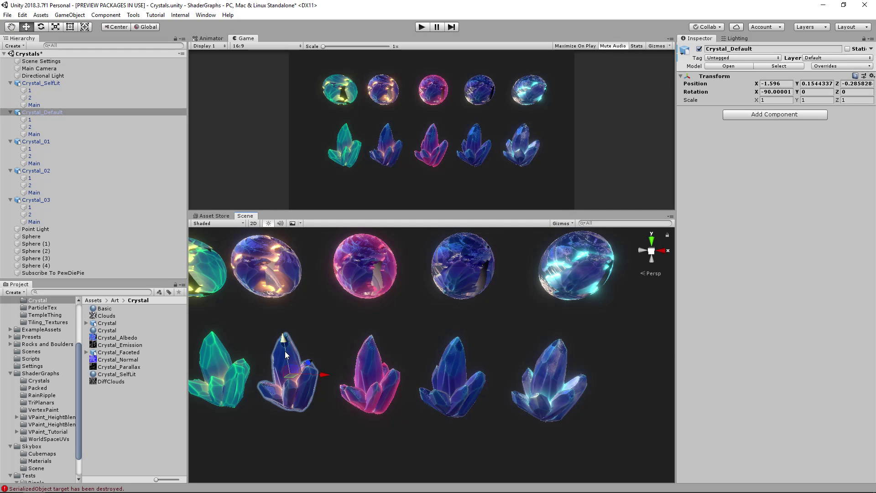
left_click(317, 346)
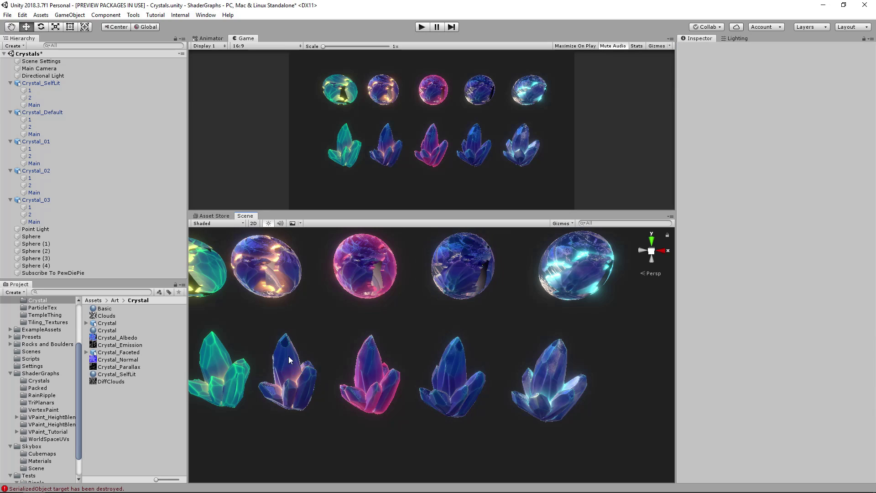
- Select the Main mesh of Crystal_03 and open its material's shader graph for editing
left_click_drag(288, 356, 487, 361, "alt")
left_click(487, 361)
key("f")
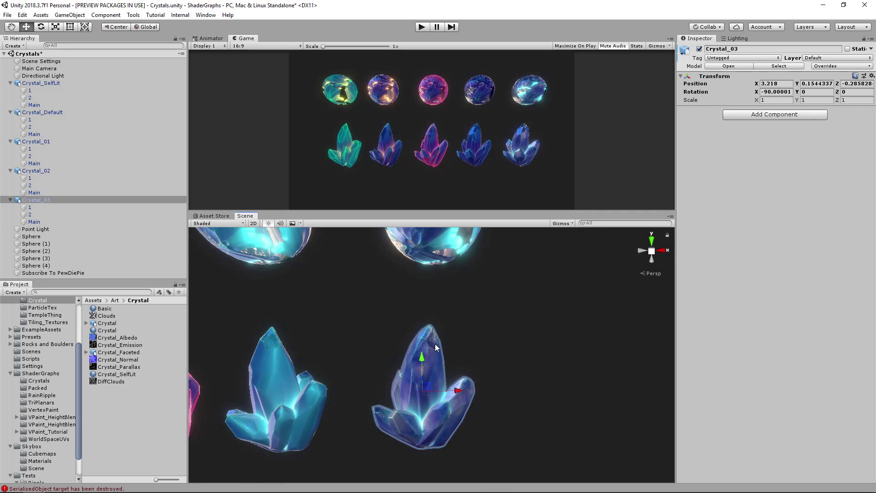
left_click(421, 360)
right_click(719, 285)
left_click(754, 297)
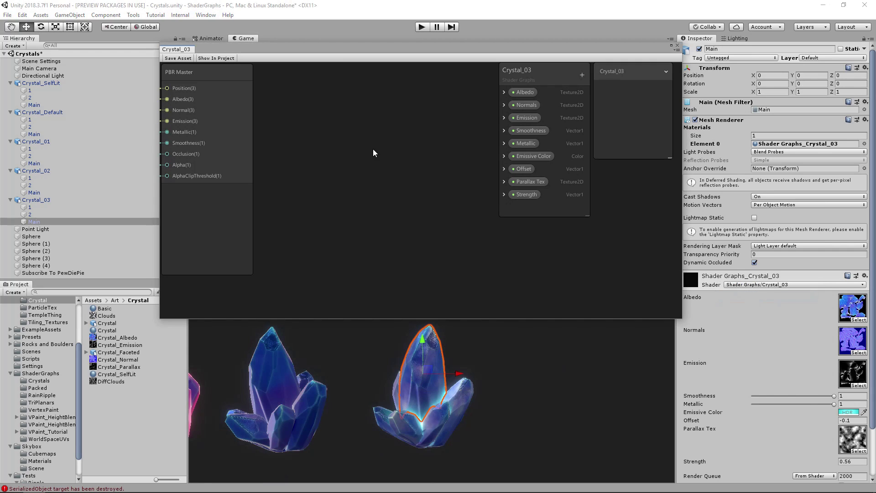
- Examine the albedo, normals and emission texture branches of the Crystal_03 graph
middle_click_drag(355, 135, 440, 191)
scroll(441, 192, "down", 6)
middle_click_drag(371, 195, 511, 207)
left_click_drag(298, 109, 370, 148)
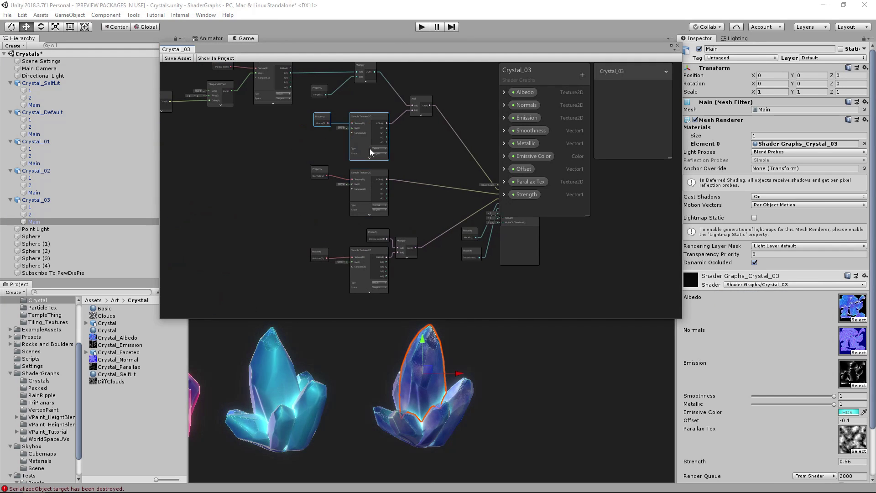
left_click_drag(300, 172, 375, 199)
left_click_drag(377, 287, 374, 287)
middle_click_drag(427, 234, 393, 263)
left_click(389, 181)
- Examine how the parallax node chain is added to the albedo texture before the PBR Master in the Crystal_03 graph
middle_click_drag(385, 156, 412, 206)
middle_click_drag(289, 197, 402, 204)
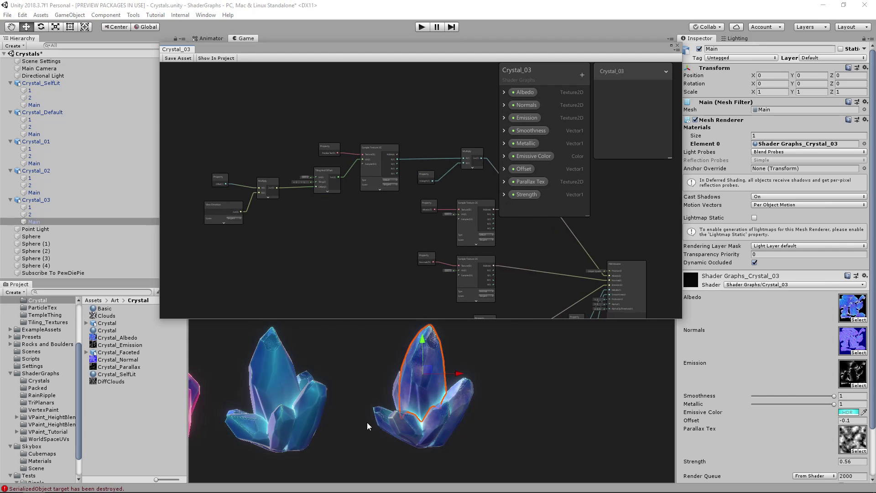
middle_click_drag(532, 250, 372, 218)
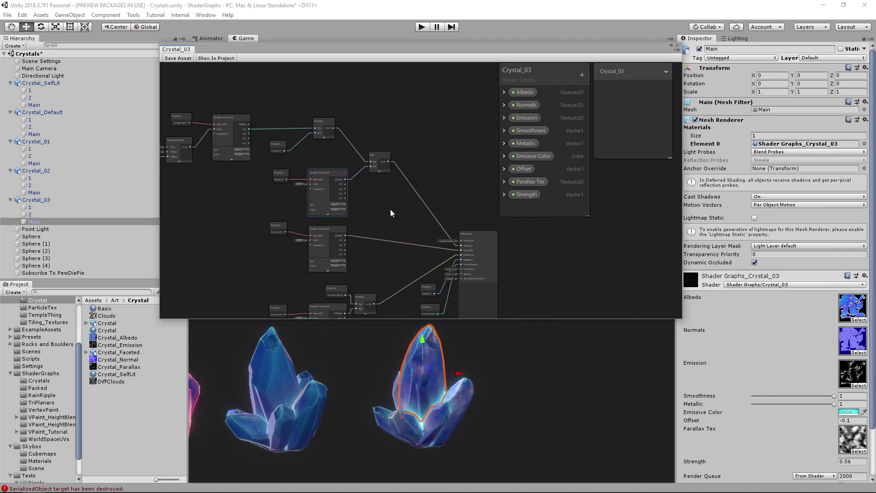
left_click(467, 250)
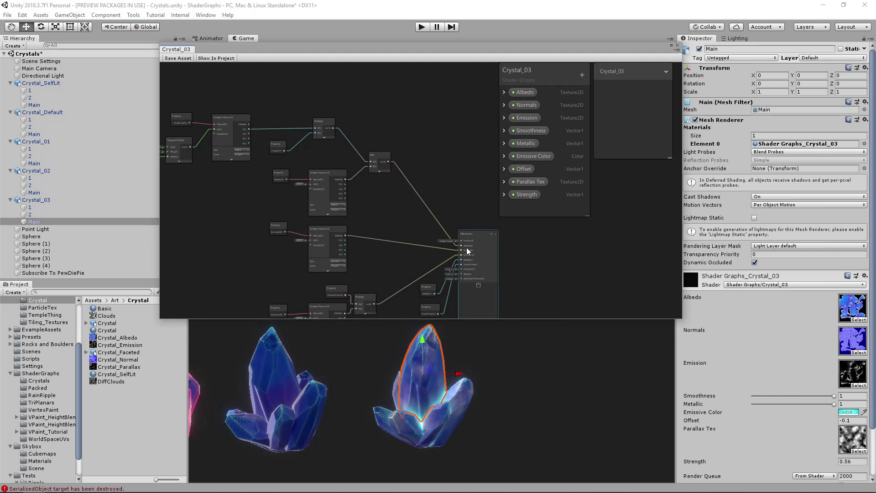
left_click(388, 277)
middle_click_drag(385, 221, 488, 237)
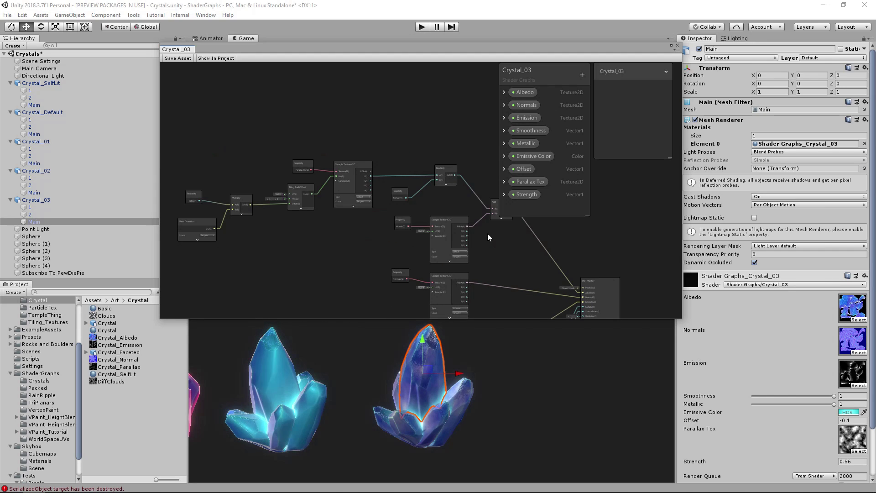
- Maximize the shader graph window and inspect the Parallax Tex property with its Sample Texture 2D node
left_click(671, 46)
scroll(392, 168, "up", 5)
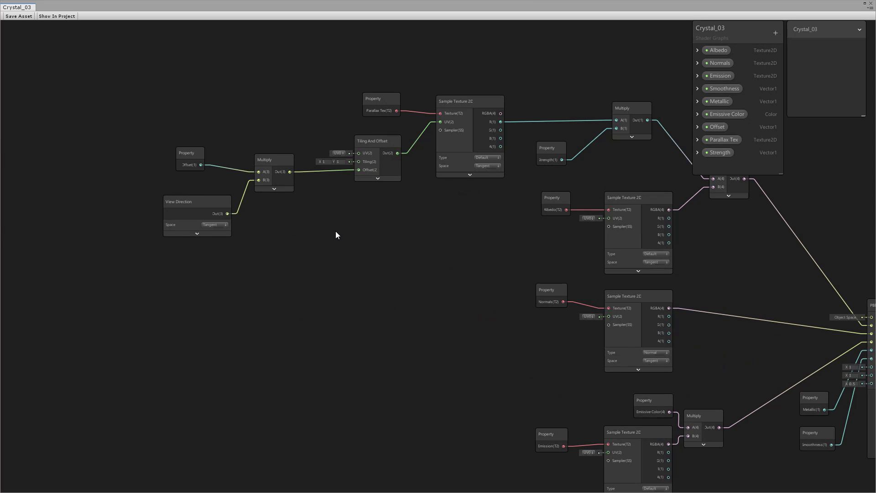
scroll(335, 231, "up", 4)
left_click(478, 154)
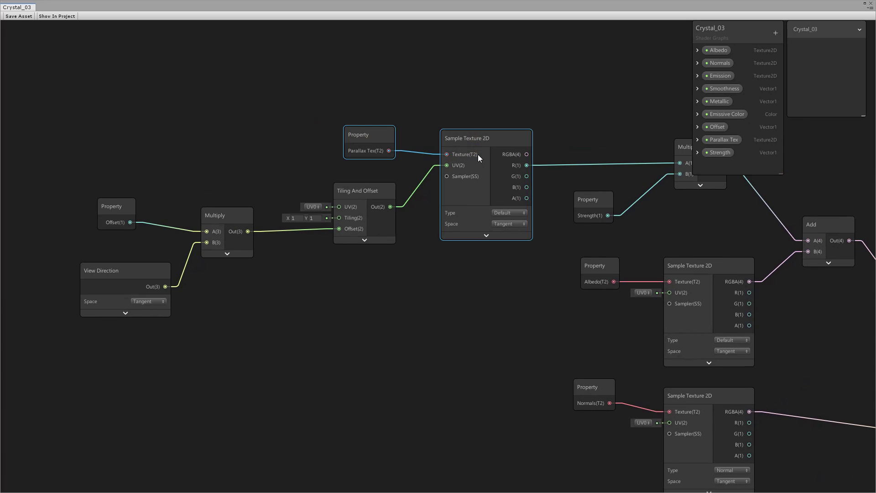
left_click(365, 136)
left_click_drag(477, 151, 473, 136)
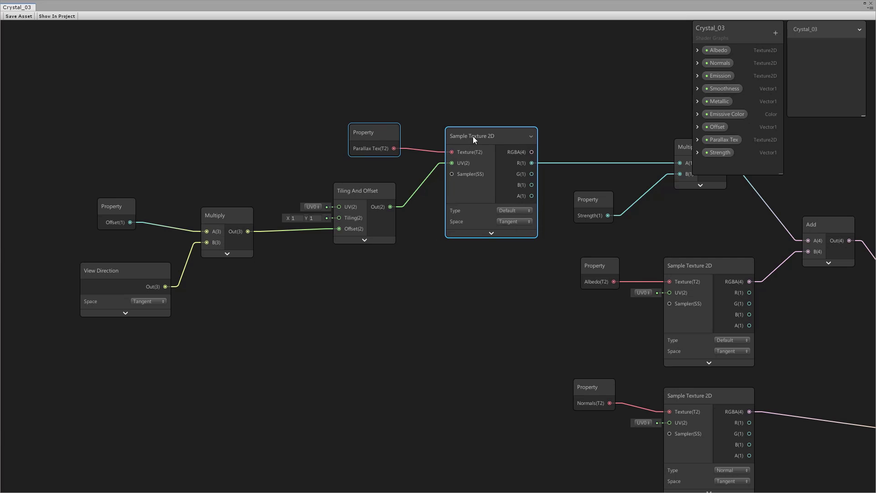
- Inspect the Tiling And Offset, View Direction and Offset property nodes that drive the parallax texture's UVs
left_click(320, 251)
middle_click_drag(313, 251, 374, 246)
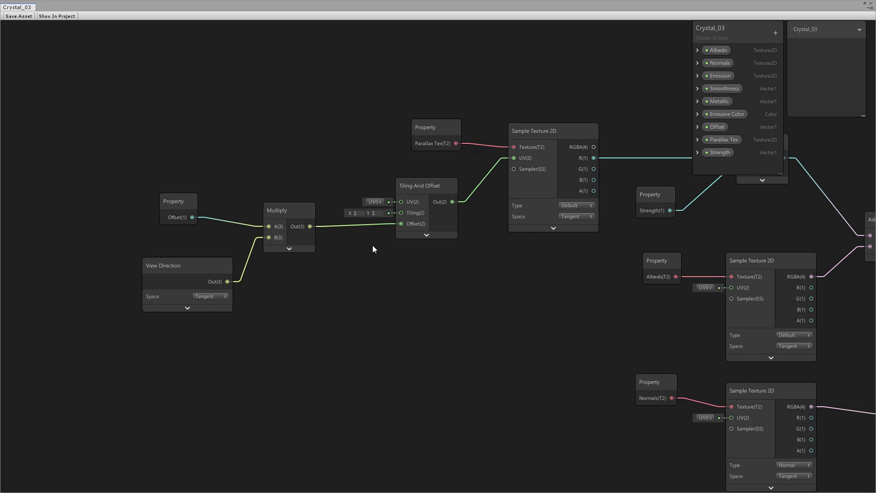
left_click_drag(421, 191, 420, 189)
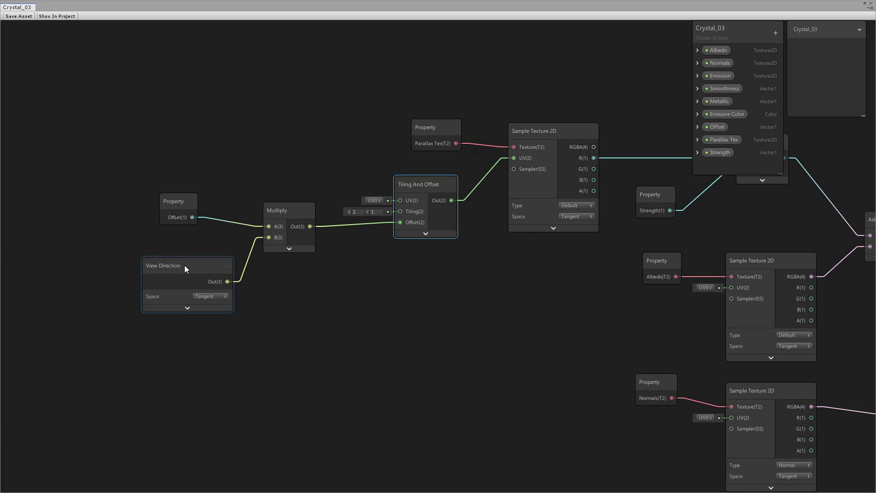
left_click_drag(185, 278, 185, 274)
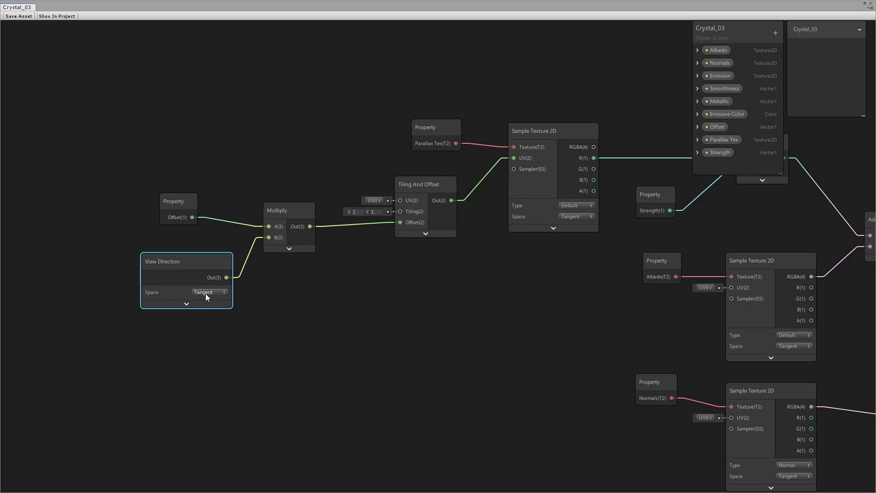
left_click_drag(174, 202, 179, 207)
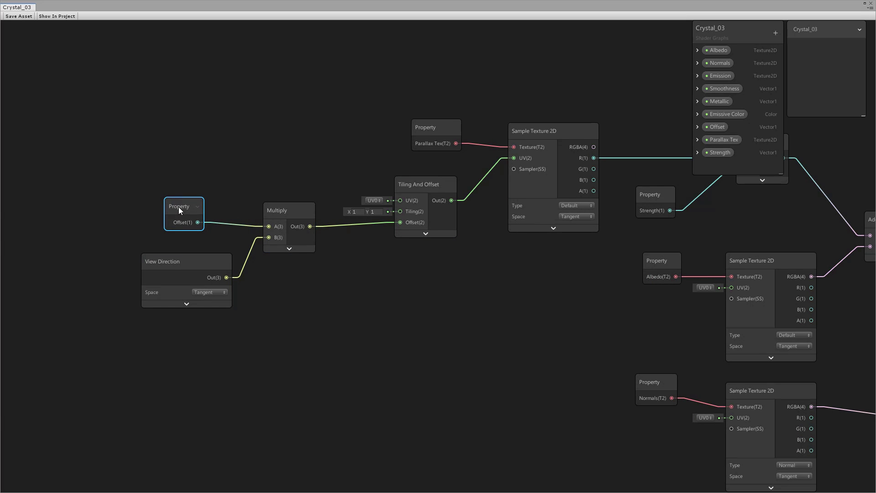
- Restore the shader graph window's size, set the Crystal_03 material's Offset to 0 and orbit the crystal to check the parallax
left_click(865, 3)
mouse_move(461, 407)
left_mouse_down("alt")
mouse_move(436, 401)
mouse_move(446, 391)
mouse_move(461, 395)
left_mouse_up("alt")
scroll(461, 400, "up", 4)
left_click_drag(868, 421, 841, 422)
type("0")
key("Tab")
left_click_drag(403, 387, 457, 384, "alt")
middle_click_drag(457, 383, 454, 370)
left_click_drag(454, 370, 397, 442, "alt")
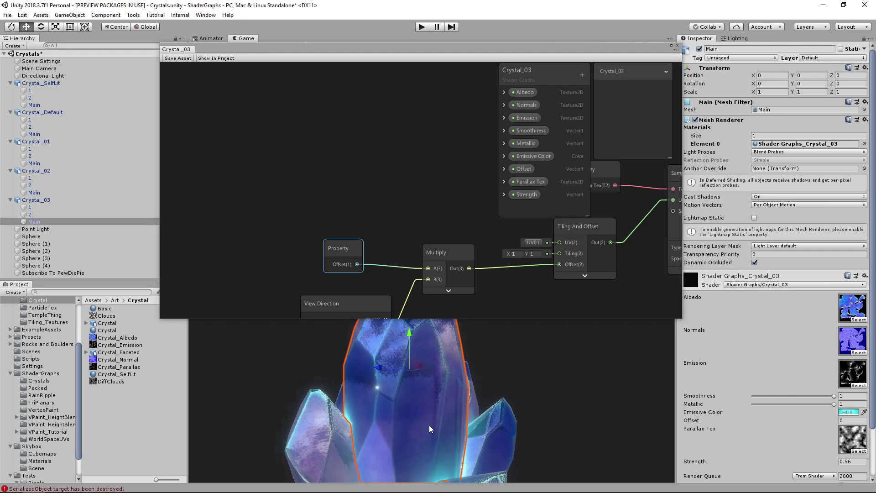
- Set the Crystal_03 material's Offset to -0.2 and orbit around the crystal to check the depth effect
left_click_drag(826, 421, 814, 420, "alt")
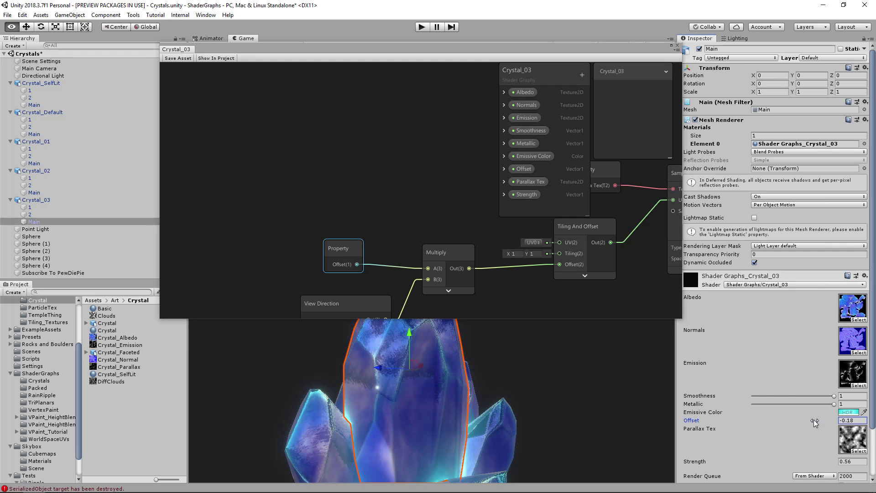
left_click_drag(433, 418, 551, 398, "alt")
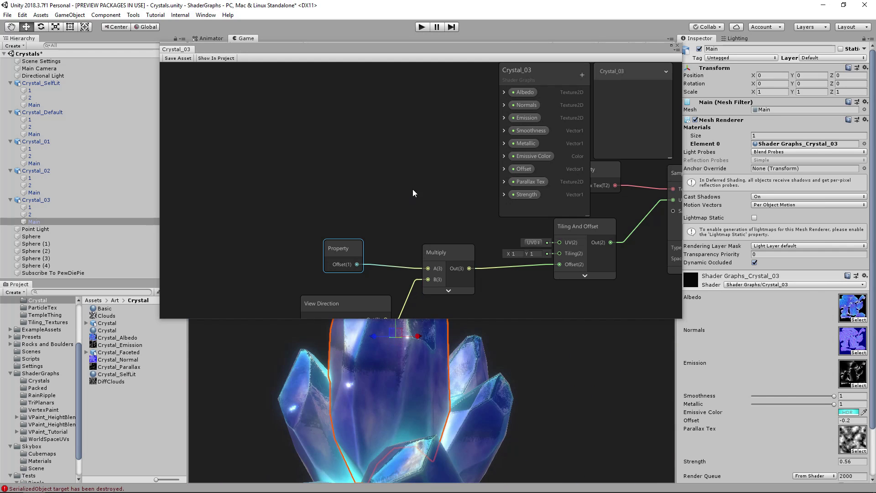
- Examine how the Offset property and View Direction are multiplied and fed into the Tiling And Offset node
middle_click_drag(413, 190, 292, 143)
left_click_drag(224, 198, 242, 193)
middle_click_drag(228, 264, 235, 246)
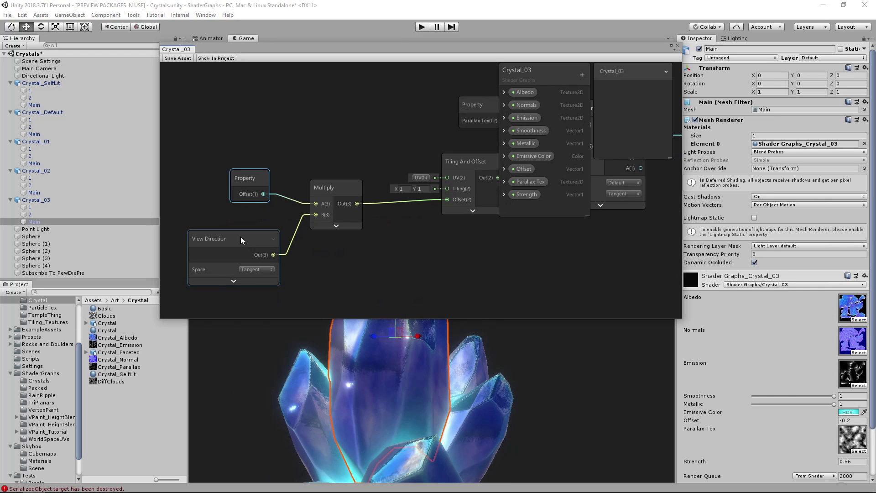
left_click_drag(248, 174, 253, 180)
middle_click_drag(366, 175, 289, 199)
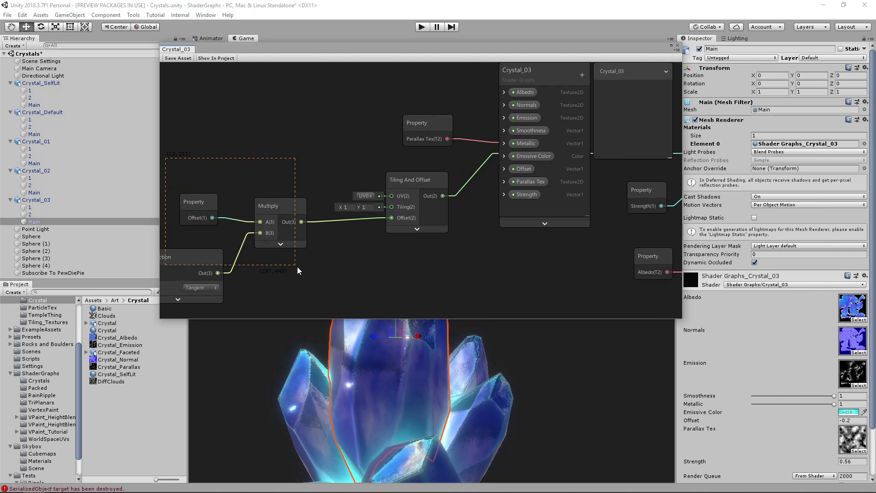
left_click_drag(415, 181, 420, 181)
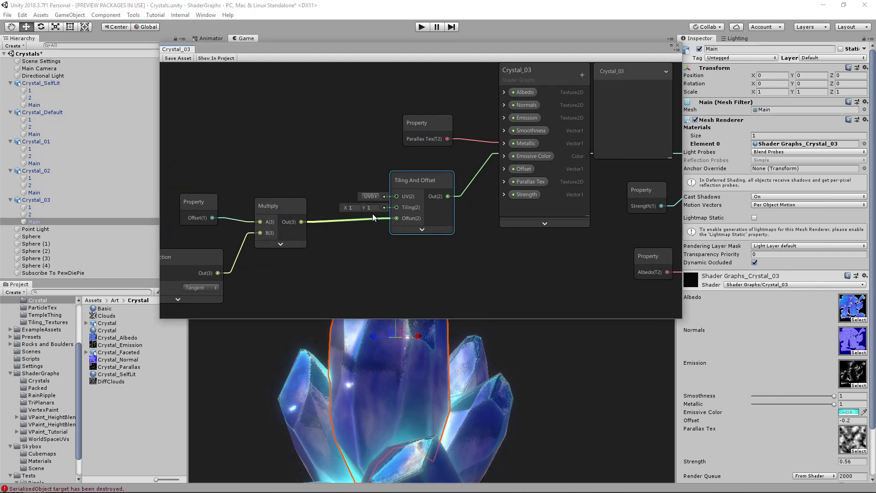
left_click_drag(199, 203, 194, 202)
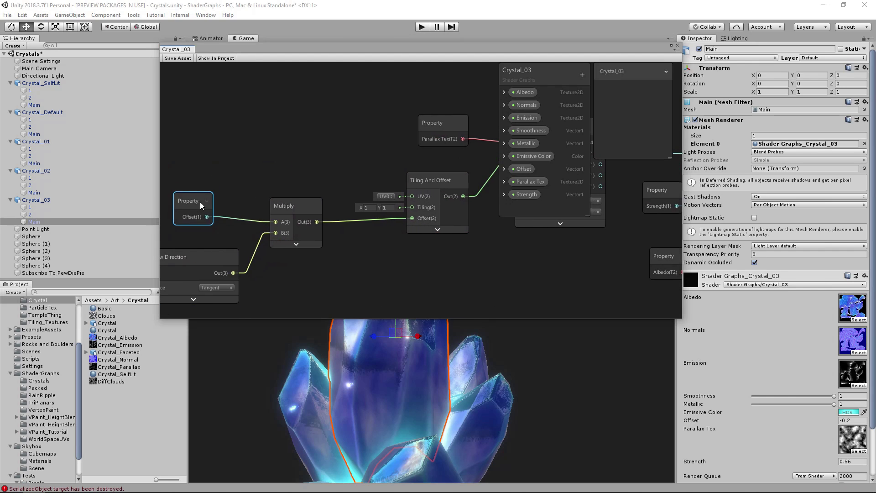
- Follow the parallax Sample Texture 2D output through the Multiply node to the Add node joining it with the albedo
middle_click_drag(355, 181, 250, 209)
middle_click_drag(348, 226, 289, 236)
left_click_drag(375, 171, 369, 169)
middle_click_drag(493, 206, 294, 188)
scroll(295, 188, "down", 1)
middle_click_drag(412, 222, 381, 199)
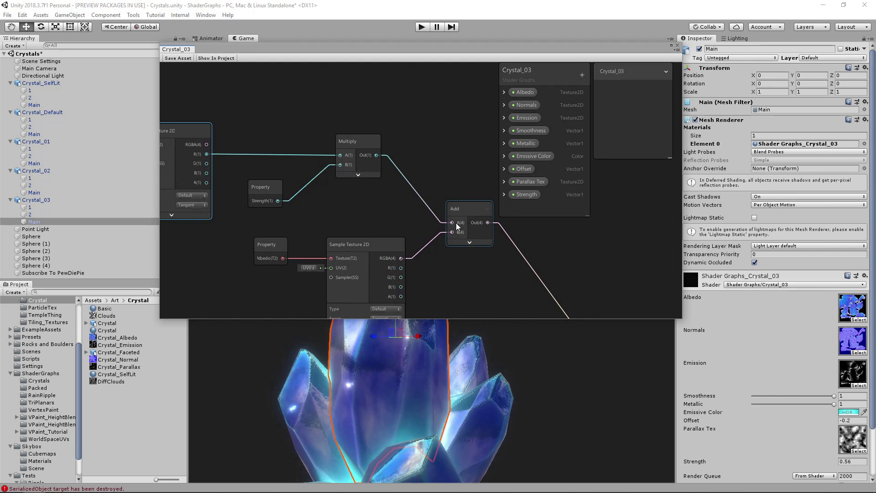
- Inspect the Multiply node and its Strength property, and set the Crystal_03 material's Strength to 1.01
left_click_drag(353, 142, 343, 141)
key("f")
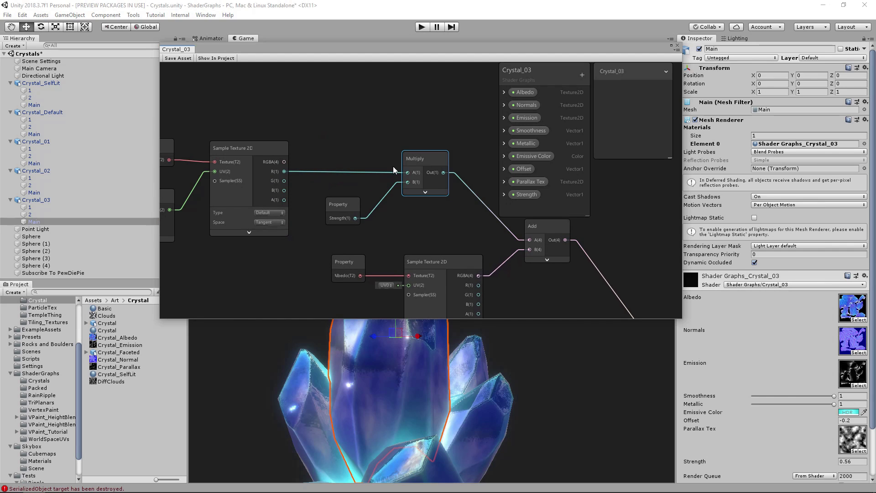
left_click_drag(345, 202, 349, 206)
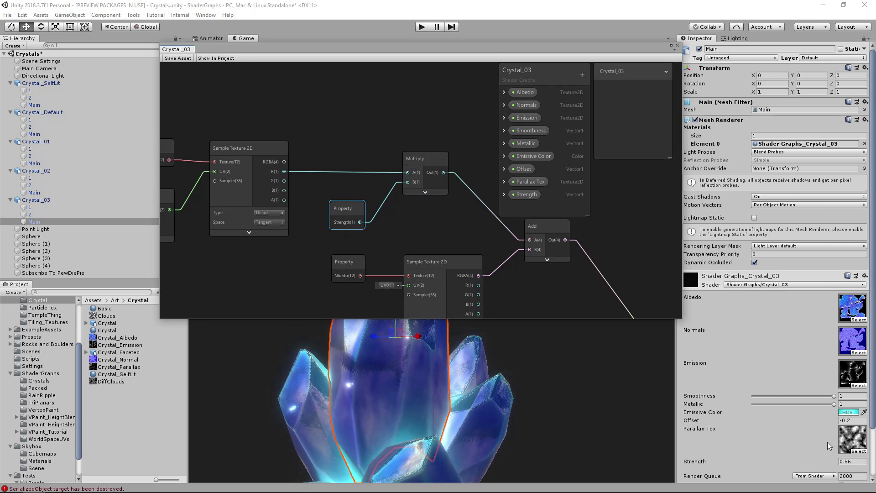
mouse_move(808, 460)
left_mouse_down()
mouse_move(837, 459)
mouse_move(817, 461)
left_mouse_up()
- Examine the red channel connection from the parallax Sample Texture 2D to the Multiply node
middle_click_drag(278, 174, 332, 182)
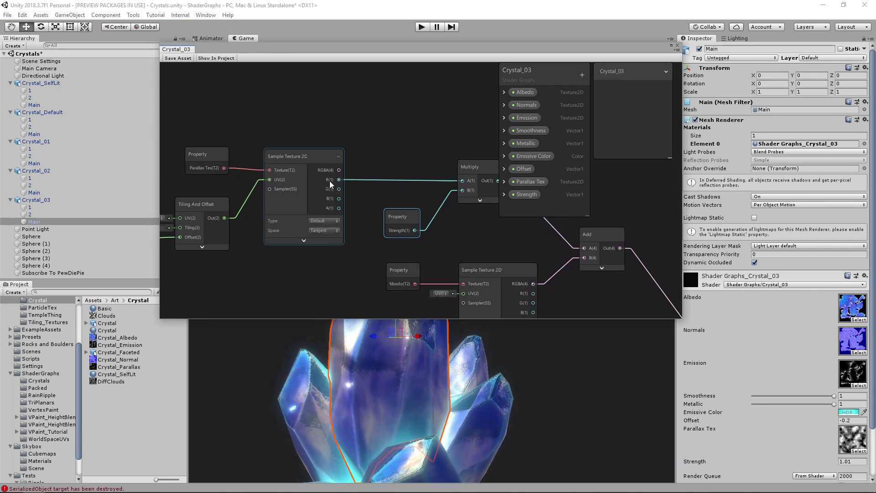
left_click_drag(345, 180, 383, 170)
left_click(442, 131)
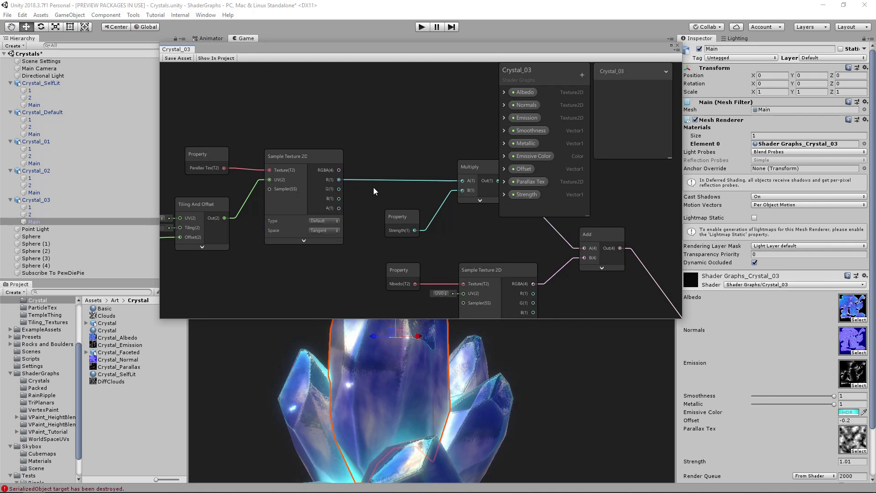
- Review the parallax node chain as a group alongside the rest of the Crystal_03 graph
scroll(414, 157, "down", 2)
scroll(456, 233, "down", 2)
middle_click_drag(456, 233, 358, 121)
middle_click_drag(438, 209, 535, 231)
middle_click_drag(329, 157, 358, 234)
left_click_drag(236, 149, 394, 232)
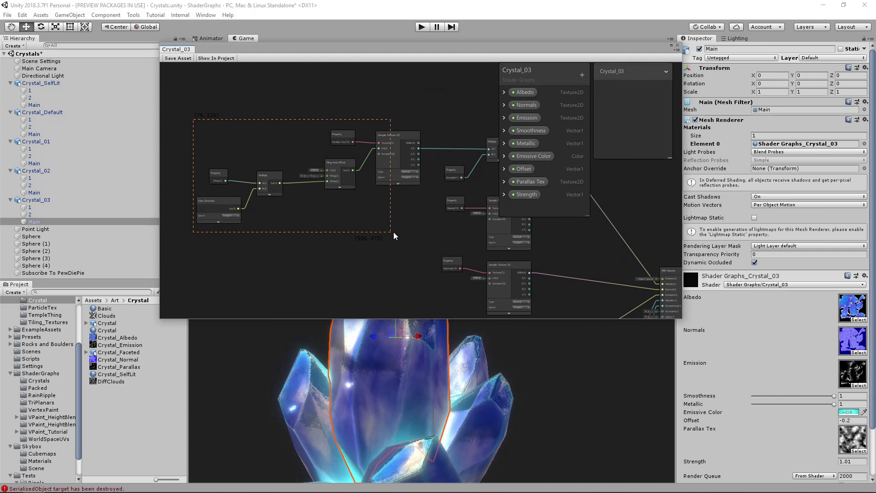
left_click_drag(432, 206, 430, 208)
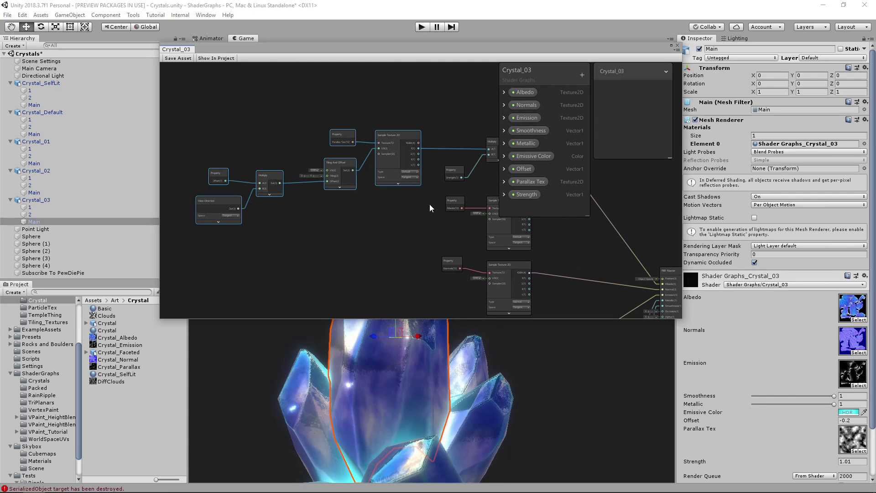
left_click(429, 205)
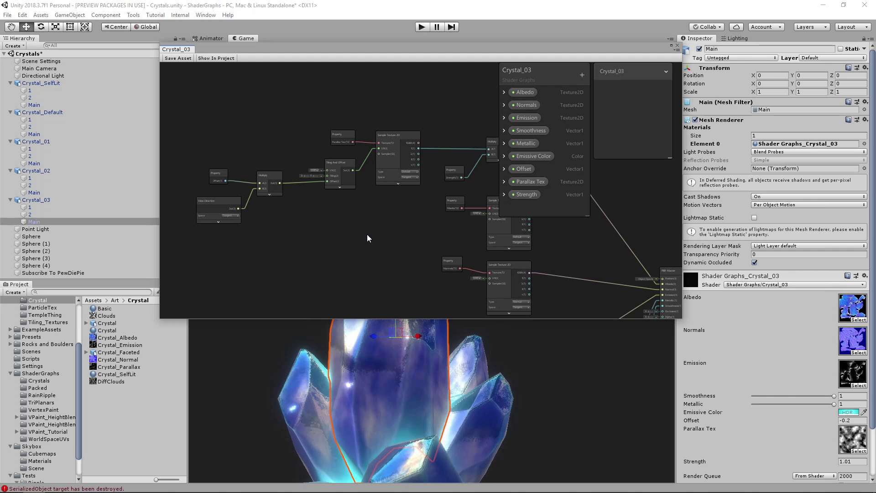
middle_click_drag(413, 203, 379, 170)
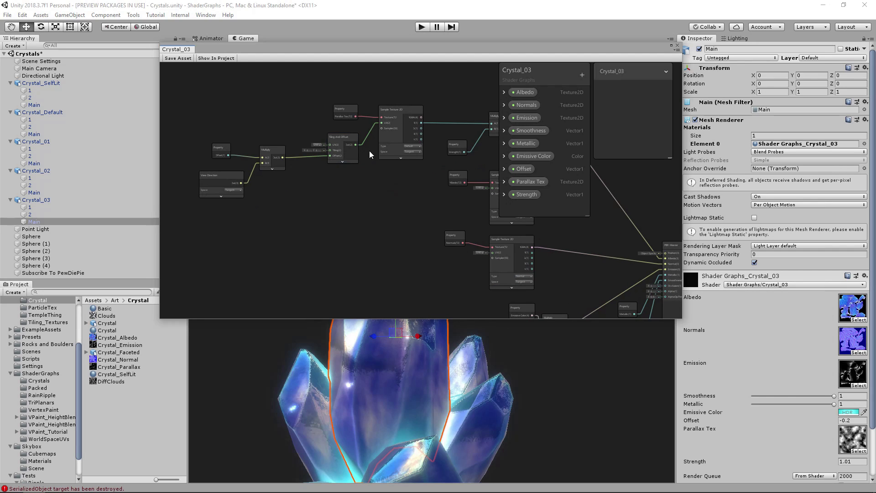
middle_click_drag(400, 270, 399, 211)
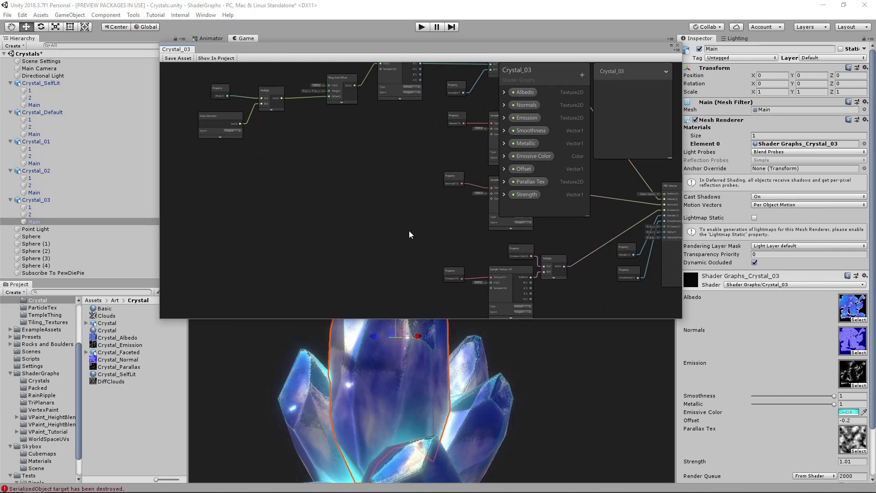
middle_click_drag(431, 132, 325, 236)
middle_click_drag(355, 207, 513, 208)
middle_click_drag(417, 229, 371, 227)
left_click_drag(274, 129, 407, 230)
right_click(389, 171)
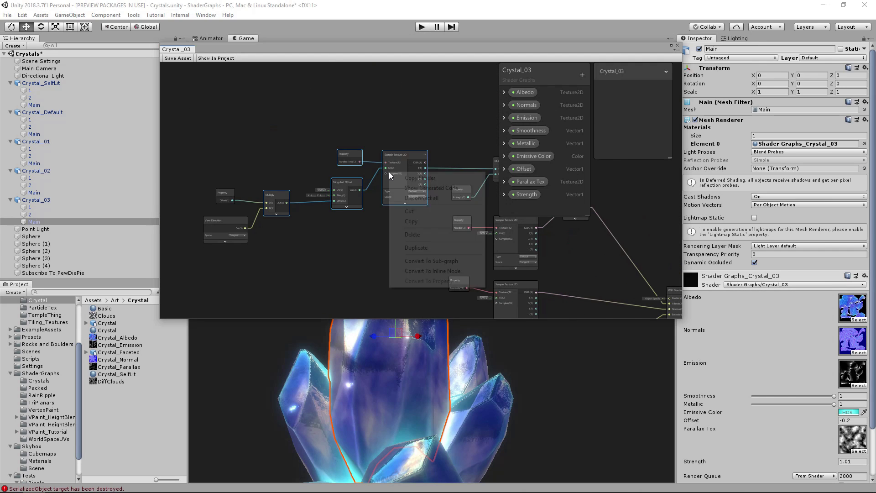
left_click(443, 261)
left_click(349, 248)
middle_click_drag(449, 222, 340, 138)
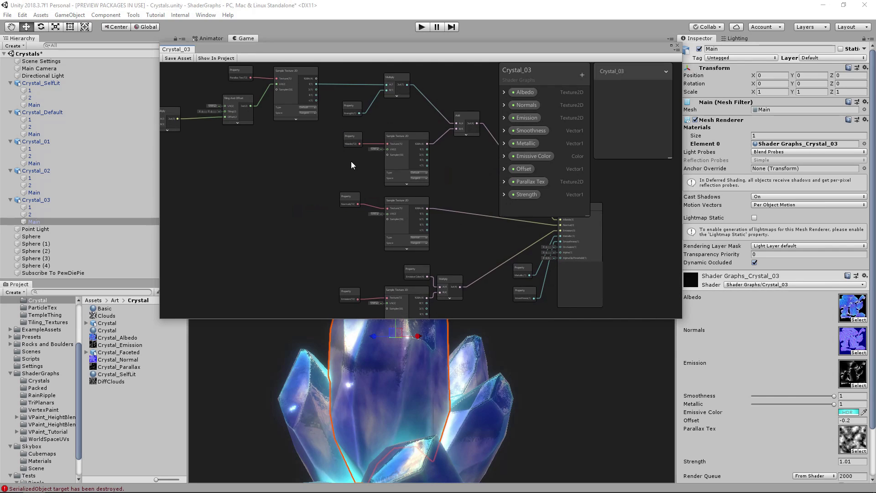
middle_click_drag(294, 247, 409, 307)
middle_click_drag(404, 259, 377, 219)
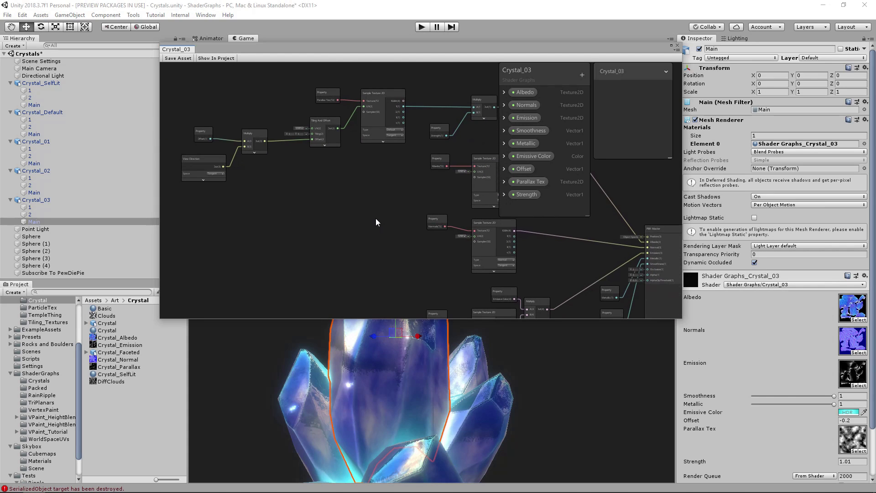
middle_click_drag(394, 189, 401, 225)
left_click_drag(284, 131, 402, 218)
right_click(373, 142)
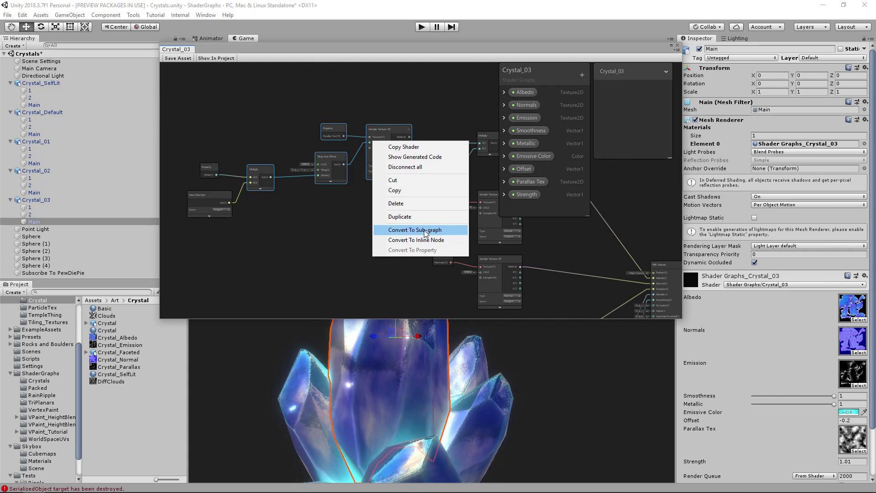
left_click(426, 230)
- Move the Parallax Tex and Offset property nodes away from the other parallax nodes
left_click(329, 130)
left_click_drag(330, 130, 201, 125)
left_click(209, 168)
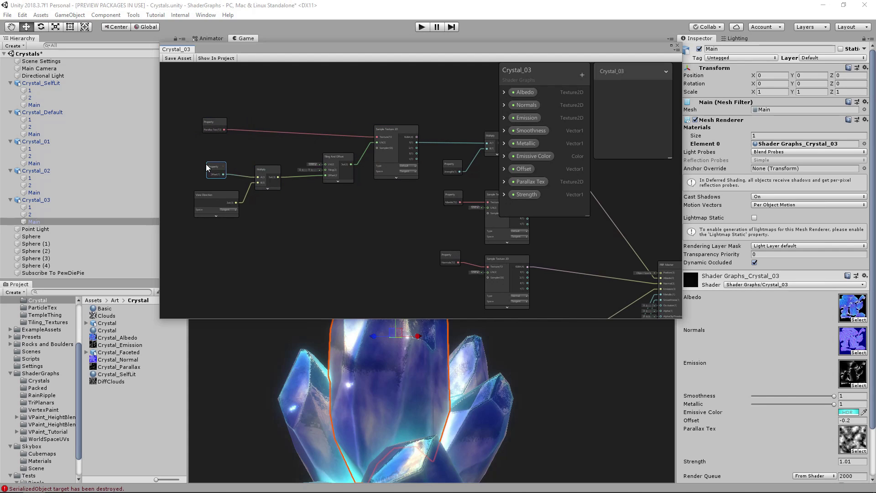
left_click_drag(206, 167, 197, 165)
- Convert the View Direction, Multiply, Tiling And Offset and parallax Sample Texture 2D nodes to a sub-graph saved in ShaderGraphs/Crystals
left_click_drag(245, 116, 412, 258)
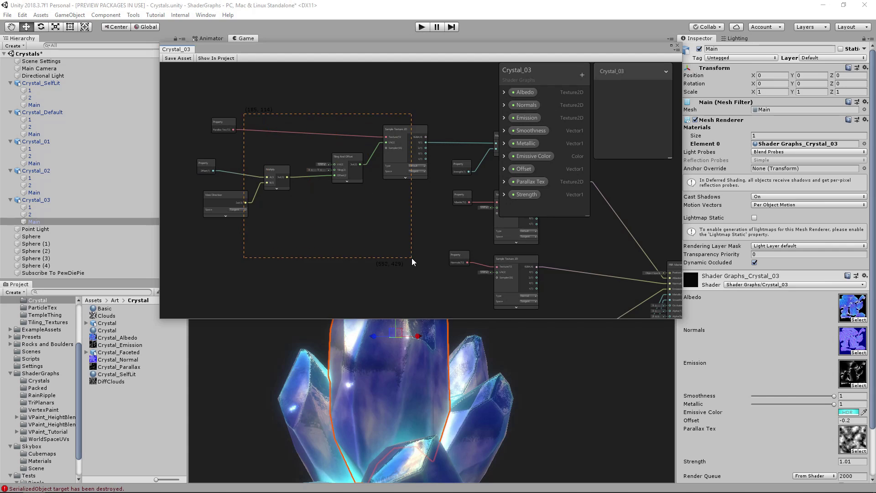
right_click(398, 150)
left_click(433, 239)
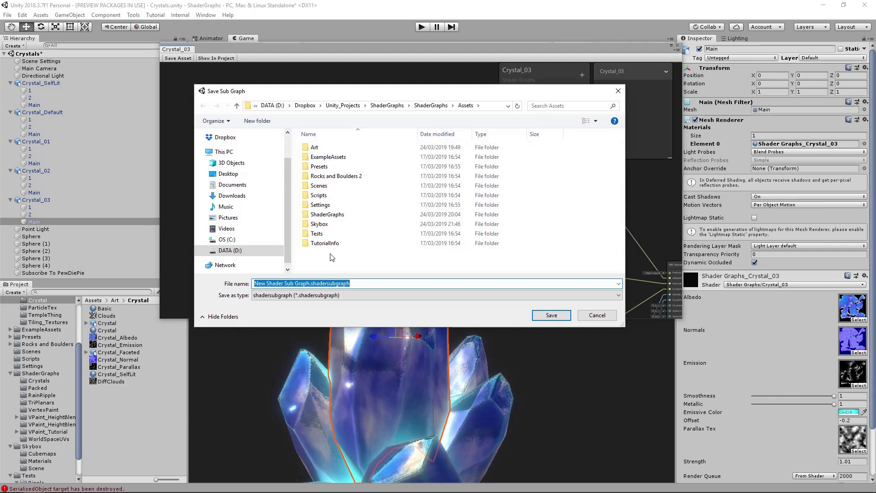
double_click(327, 214)
double_click(315, 147)
double_click(348, 147)
left_click(461, 252)
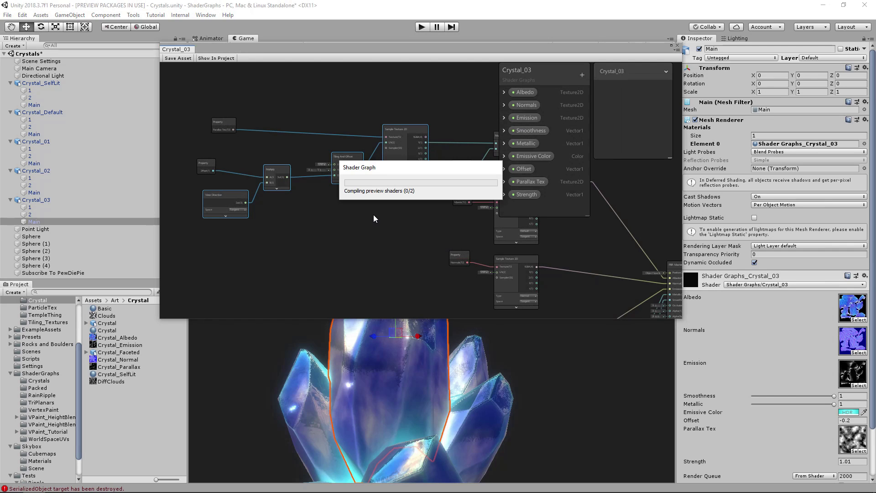
- Reposition the new parallax sub-graph node and review its connections in the Crystal_03 graph
left_click_drag(312, 149, 336, 145)
left_click(390, 201)
scroll(391, 201, "down", 3)
scroll(391, 201, "up", 3)
middle_click_drag(468, 236, 313, 180)
scroll(384, 229, "down", 1)
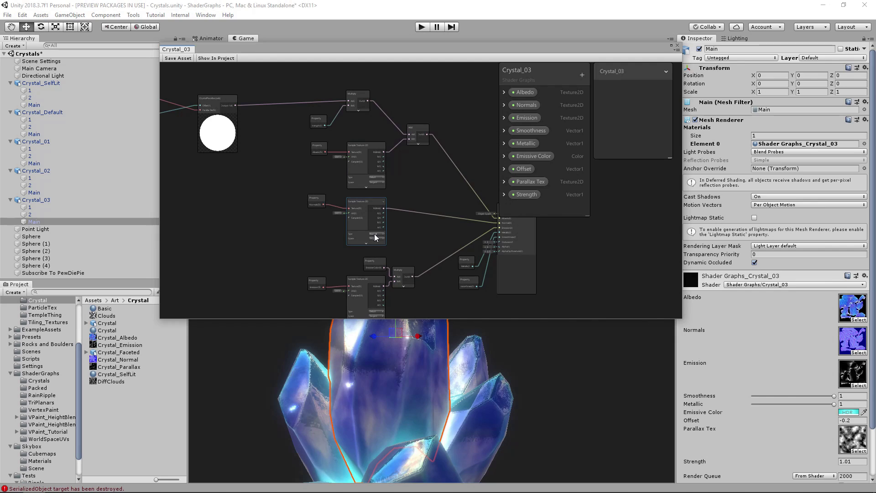
- Close the Crystal_03 shader graph window and save its changes
middle_click_drag(400, 233, 459, 178)
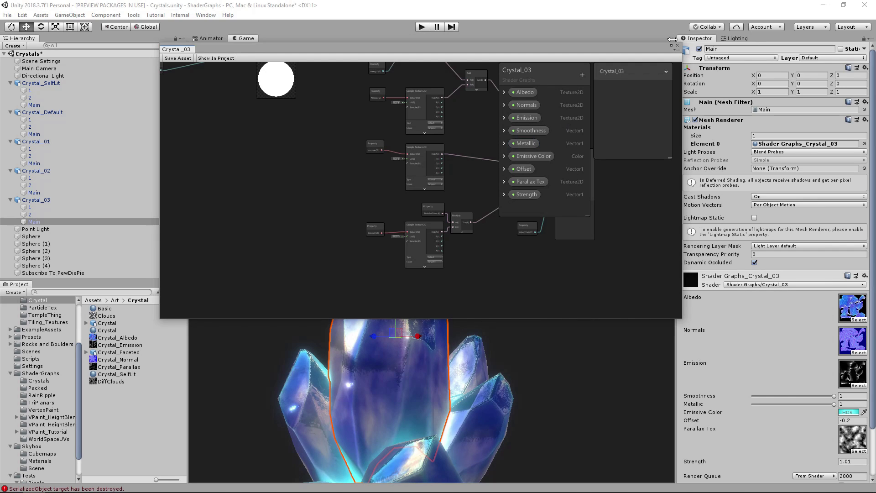
left_click(678, 45)
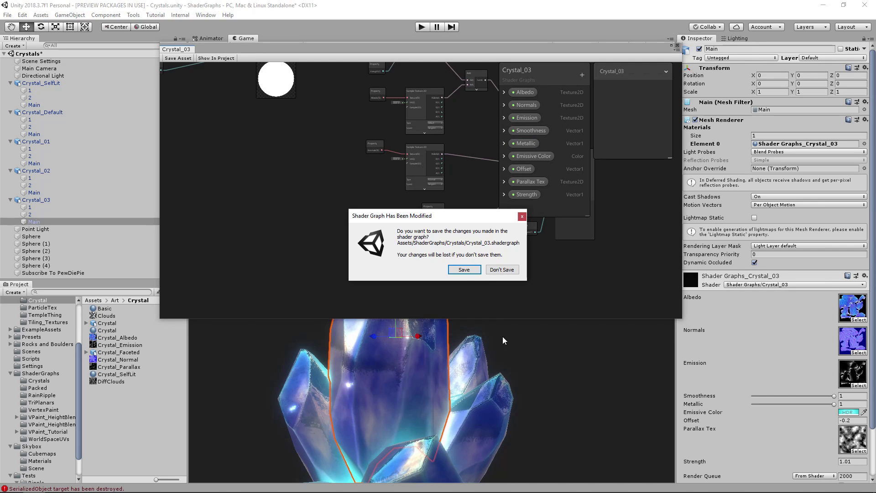
left_click(463, 270)
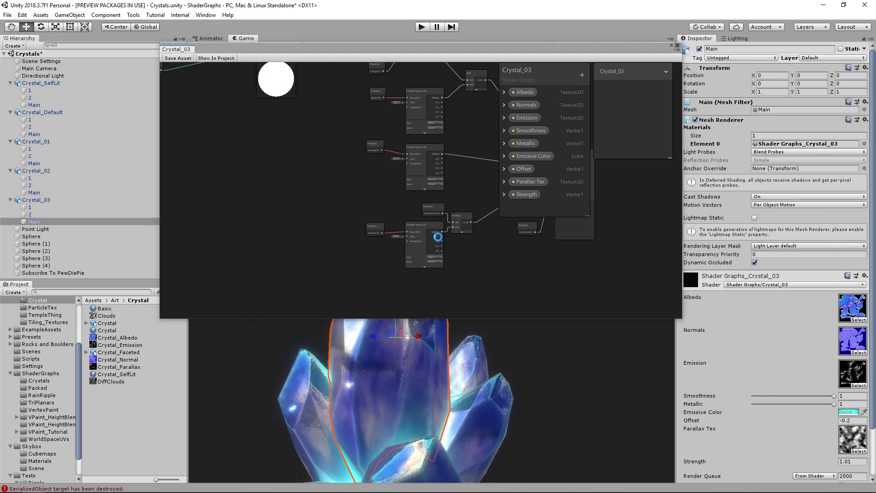
- Deselect the crystal and orbit the scene to compare all the crystals and spheres from different angles
left_click(564, 352)
scroll(564, 352, "down", 5)
left_click_drag(440, 354, 338, 338, "alt")
scroll(338, 338, "down", 5)
middle_click_drag(338, 338, 446, 363)
scroll(424, 368, "down", 3)
left_click_drag(424, 368, 484, 361, "alt")
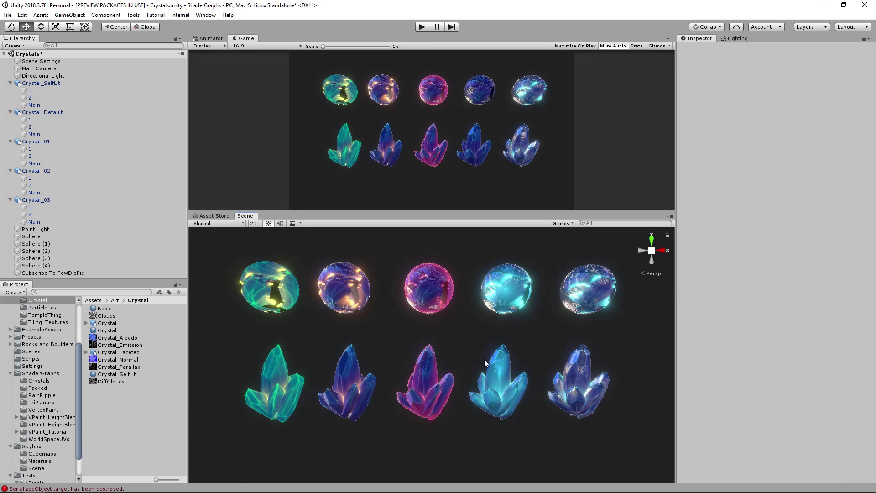
left_click_drag(485, 360, 537, 347, "alt")
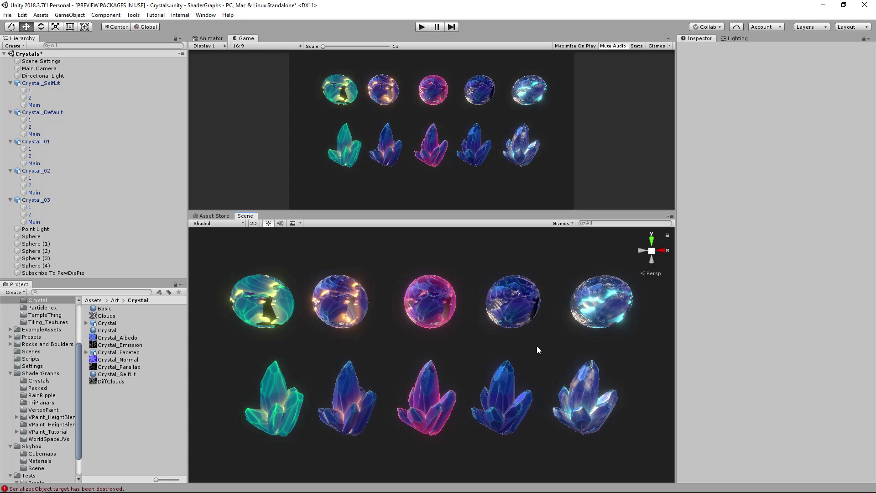